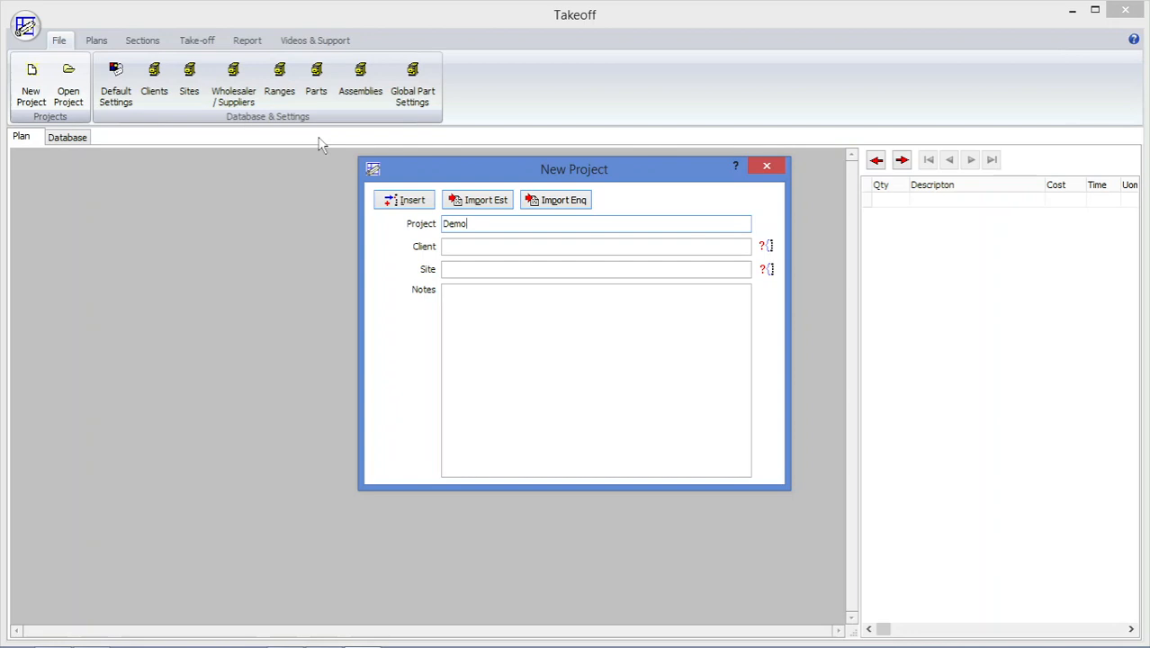
Create the project Demo and import Ground Floor Plan.pdf as the plan Ground Floor Plan_1.
{"action": "left_click", "coordinate": [404, 203]}
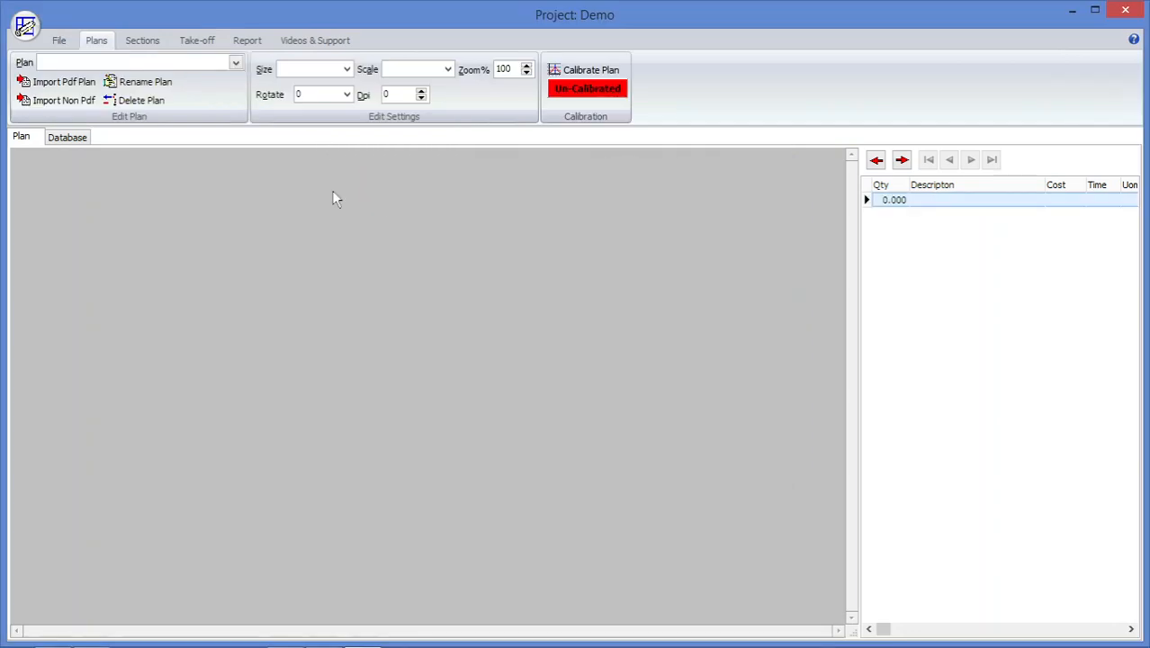
{"action": "left_click", "coordinate": [87, 83]}
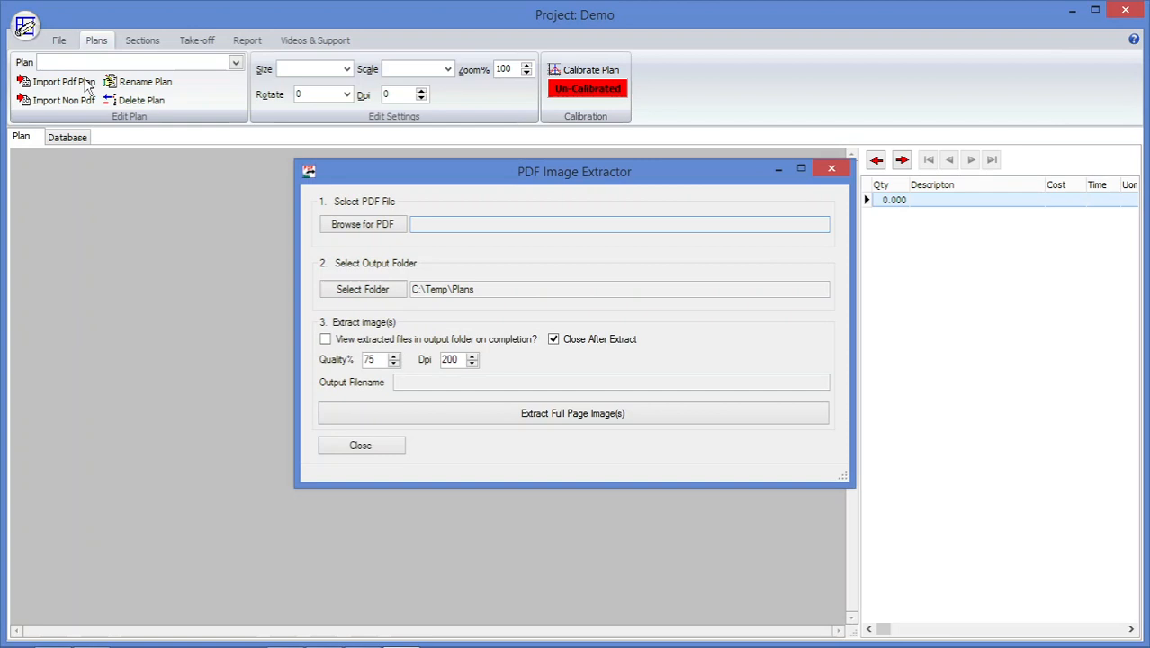
{"action": "left_click", "coordinate": [336, 224]}
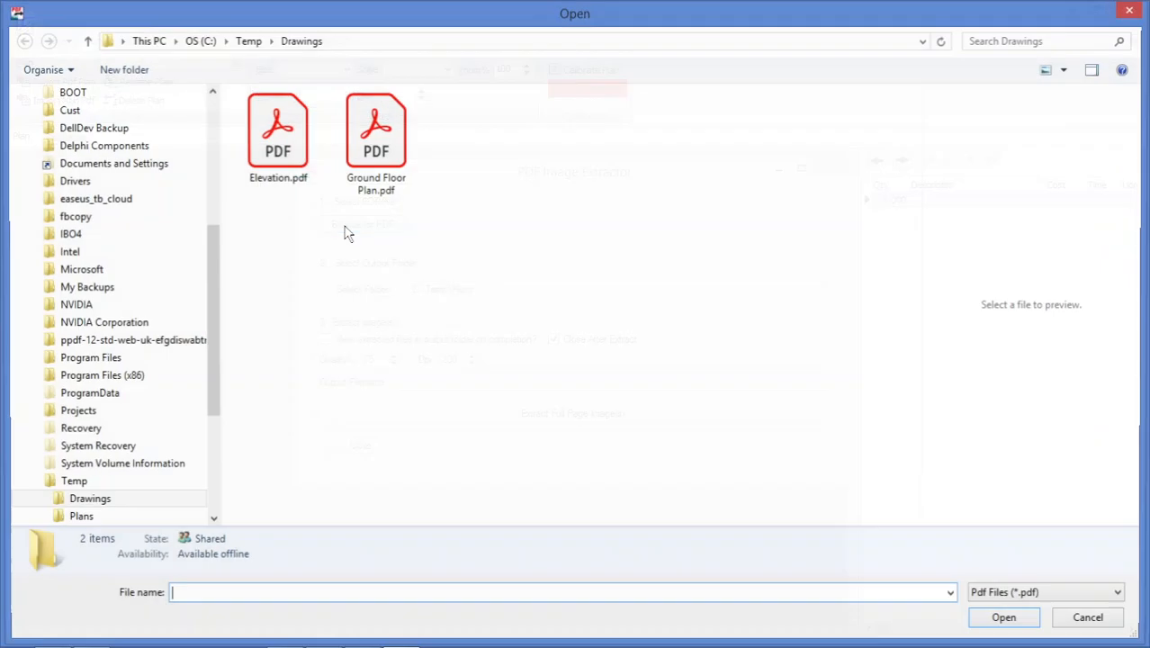
{"action": "double_click", "coordinate": [362, 187]}
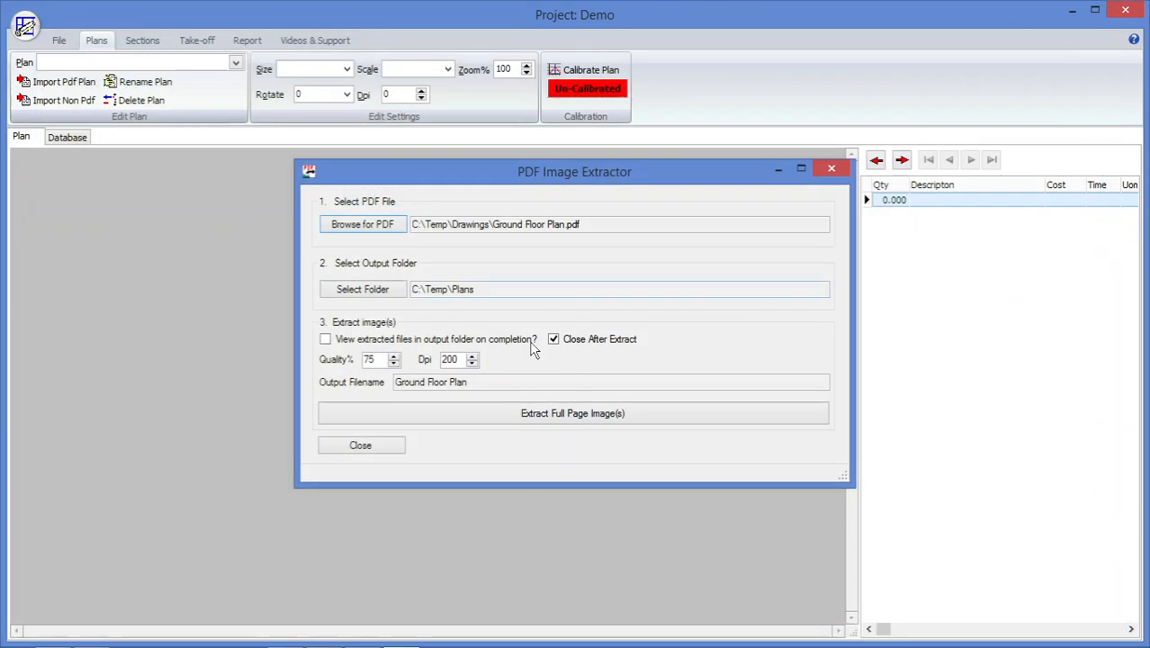
{"action": "left_click", "coordinate": [546, 416]}
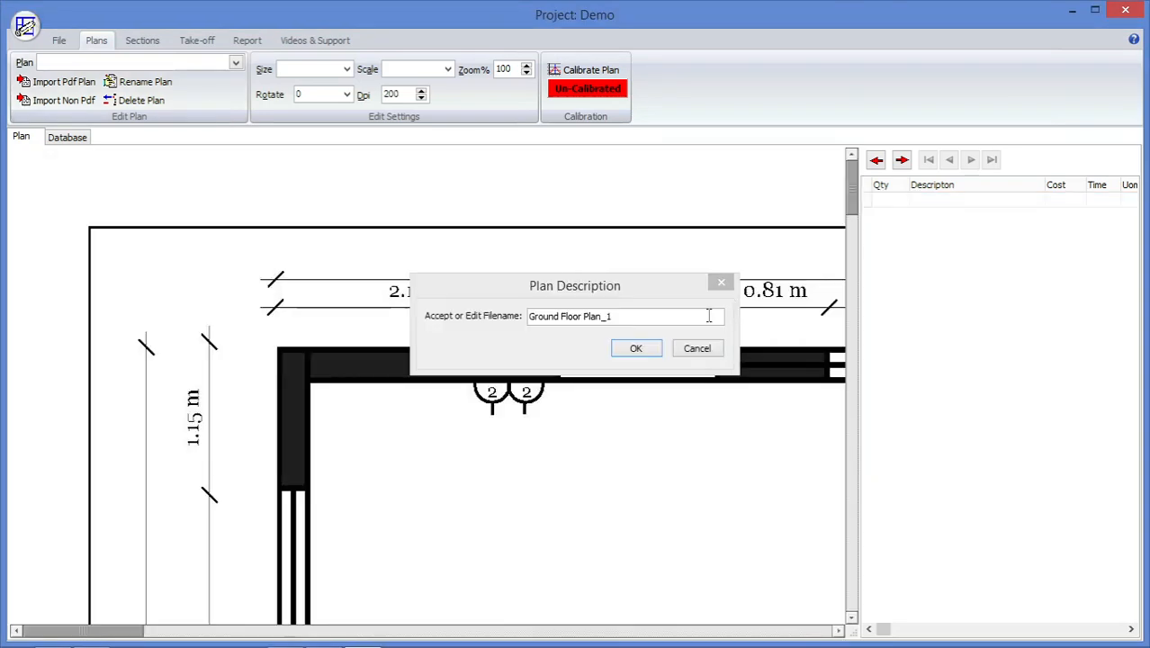
{"action": "left_click", "coordinate": [635, 349]}
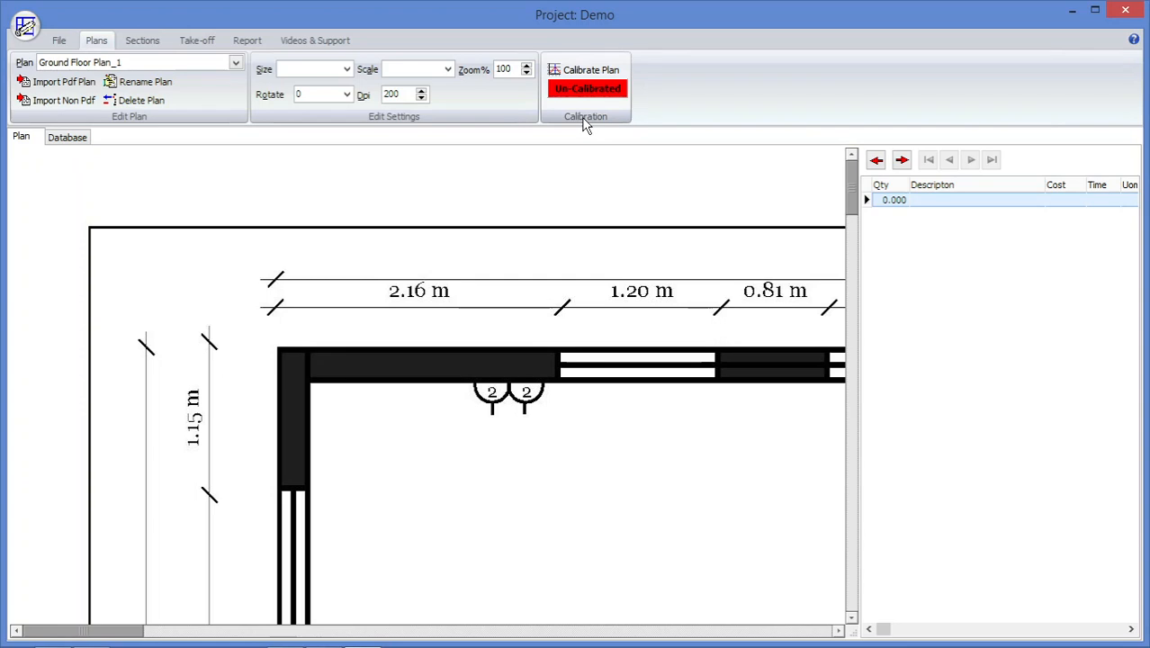
Set the ground floor plan's sheet size to ISO A1 and its scale to 50.
{"action": "left_click", "coordinate": [347, 71]}
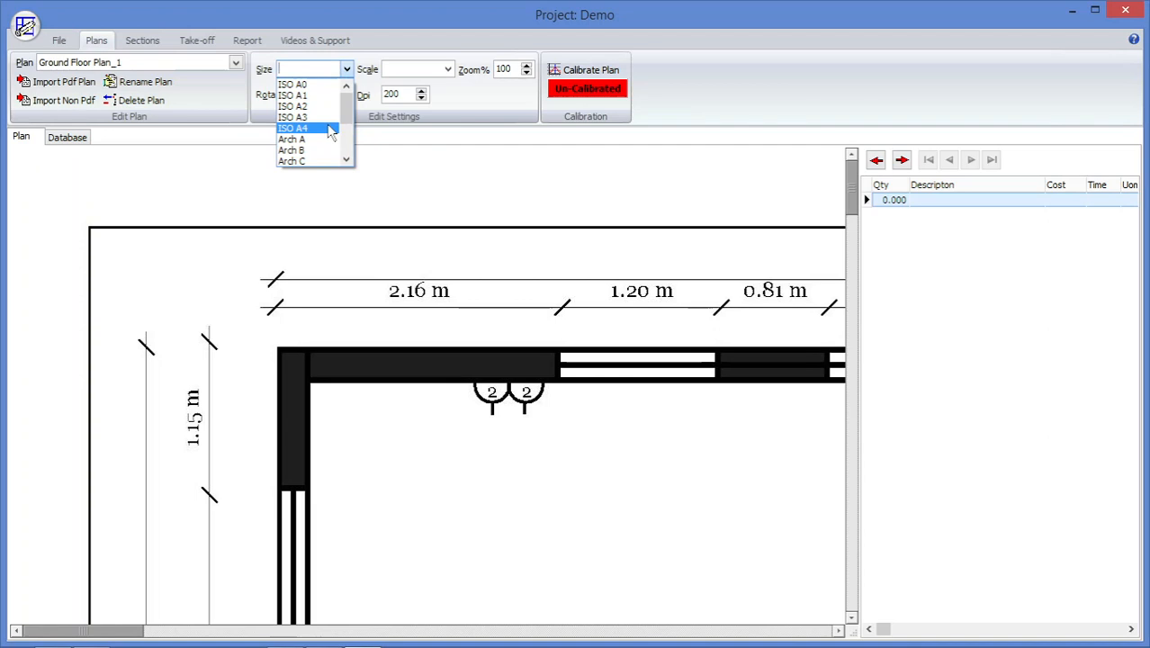
{"action": "left_click", "coordinate": [317, 95]}
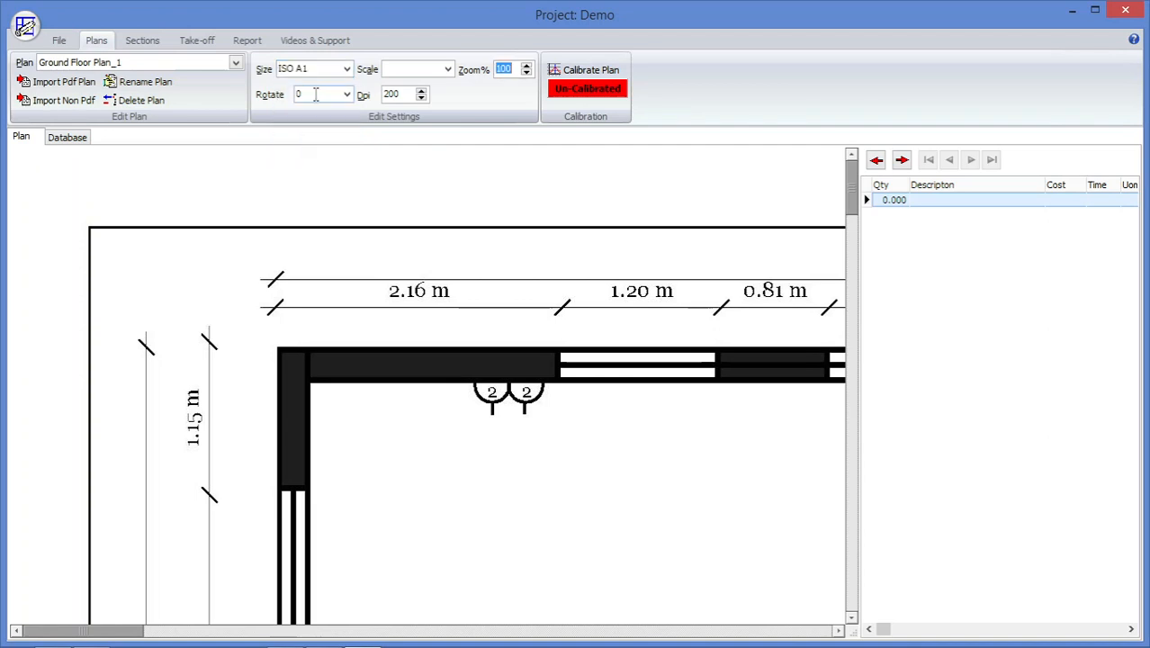
{"action": "left_click", "coordinate": [447, 72]}
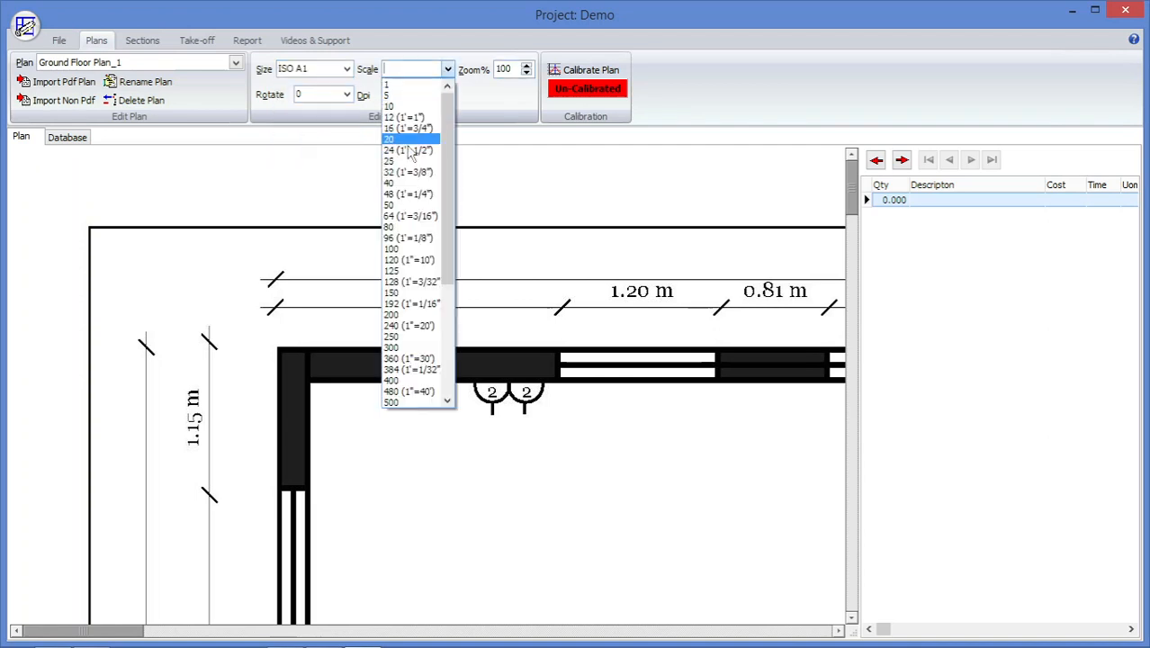
{"action": "left_click", "coordinate": [404, 207]}
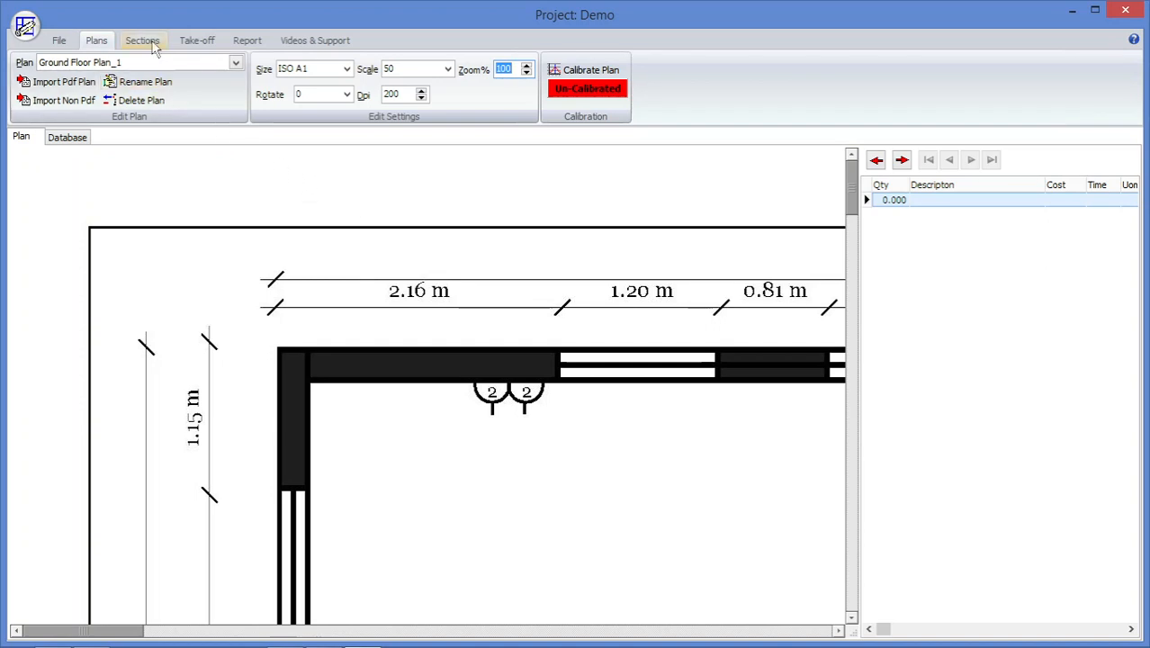
{"action": "left_click", "coordinate": [144, 42]}
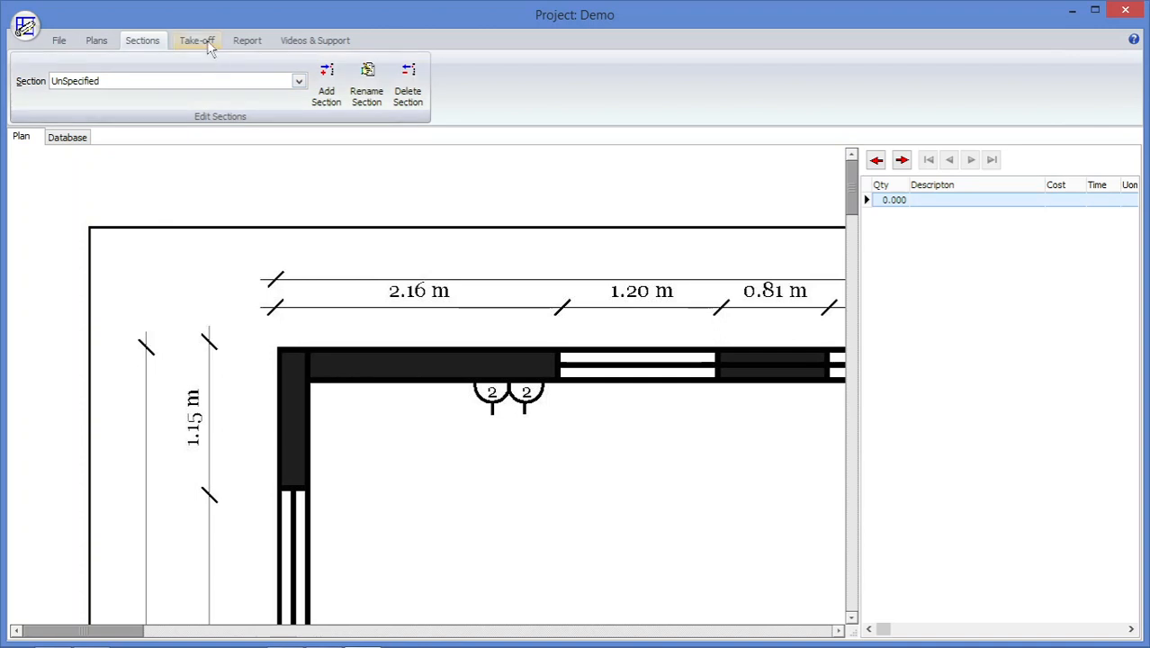
{"action": "left_click", "coordinate": [198, 41]}
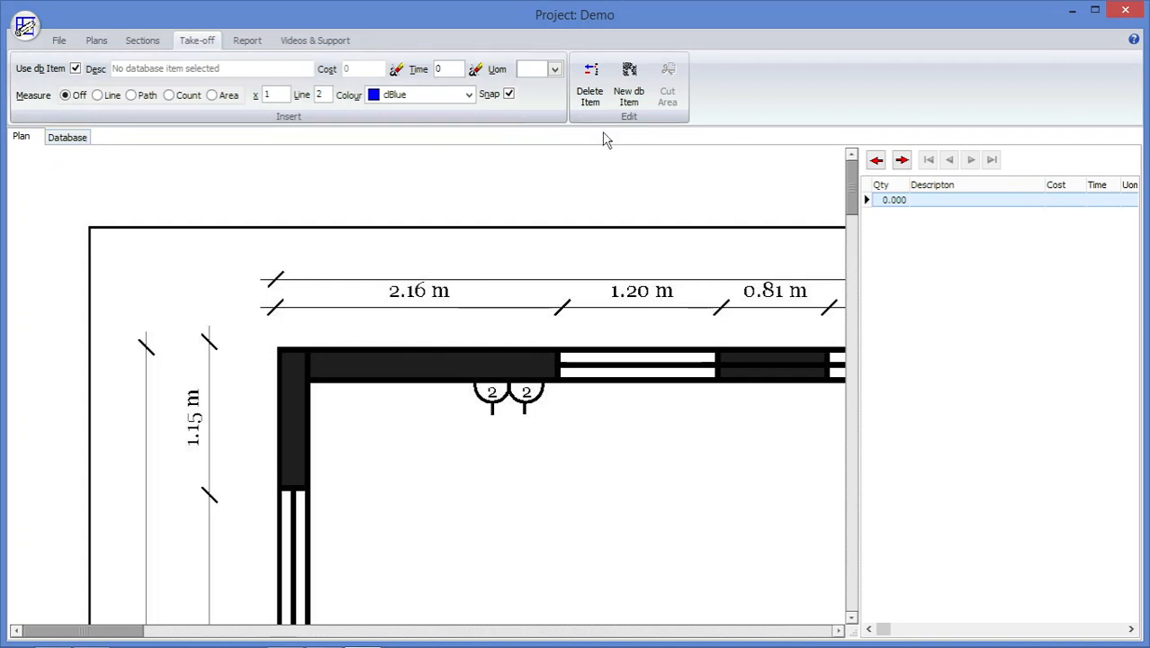
{"action": "left_click", "coordinate": [630, 79]}
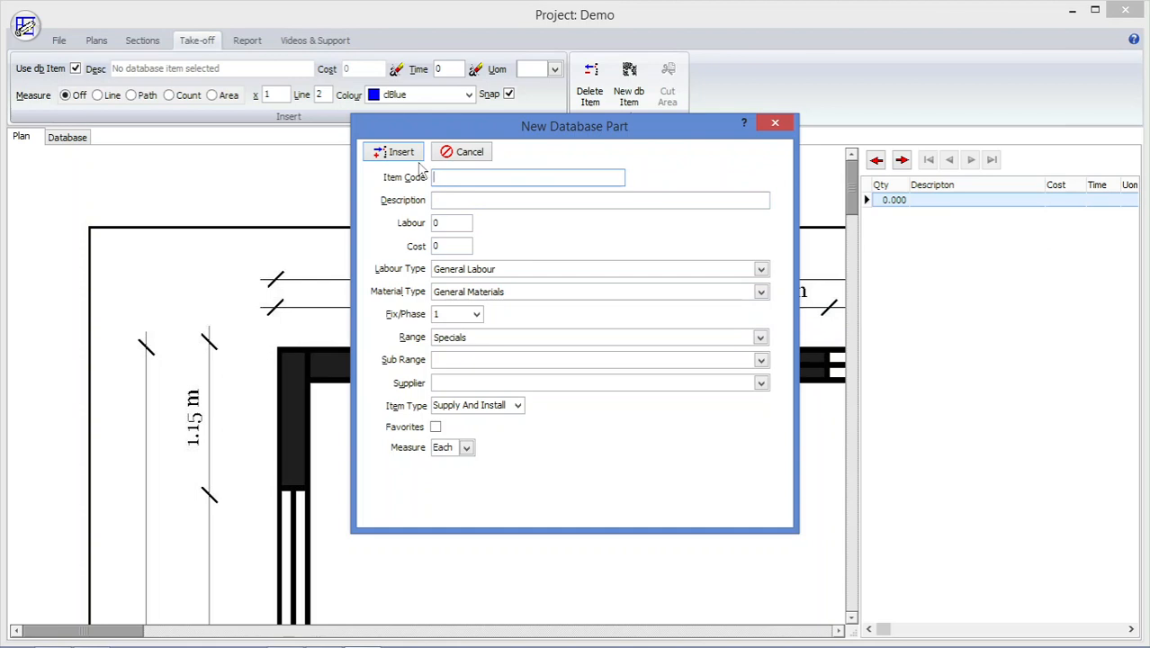
{"action": "left_click", "coordinate": [774, 122]}
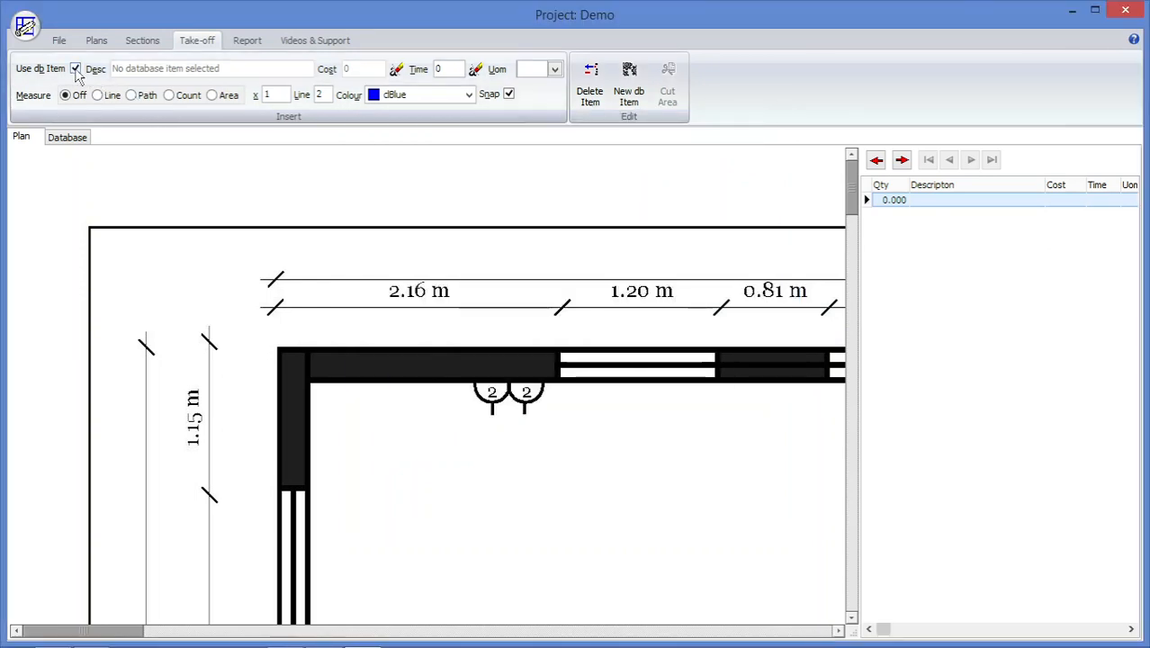
{"action": "left_click", "coordinate": [76, 69]}
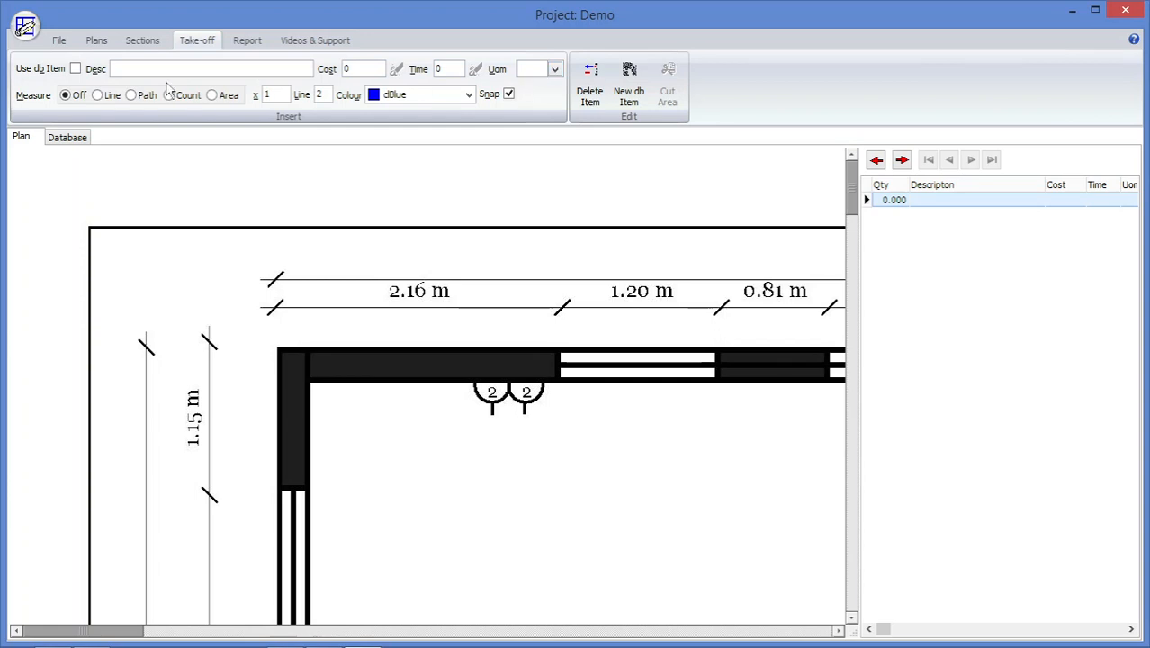
{"action": "left_click", "coordinate": [76, 69]}
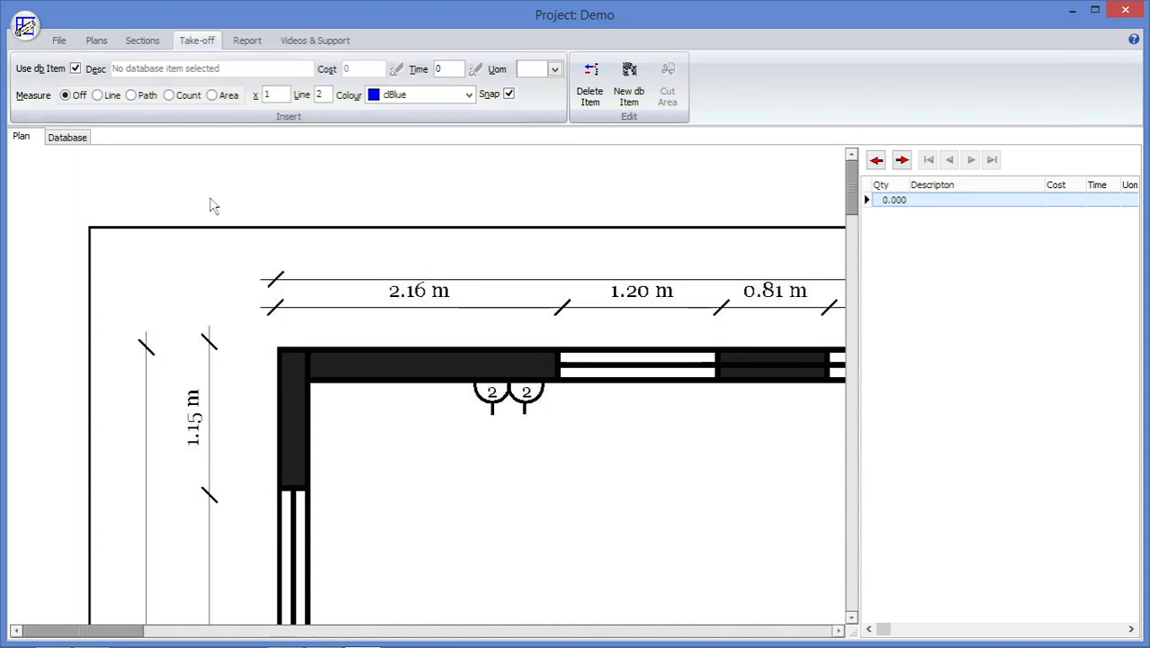
Choose Speedfit Pipe 22mm from the Heating Ventilation & Plumbing range of the parts database as the take-off item.
{"action": "scroll", "coordinate": [212, 206], "scroll_direction": "down", "scroll_amount": 5}
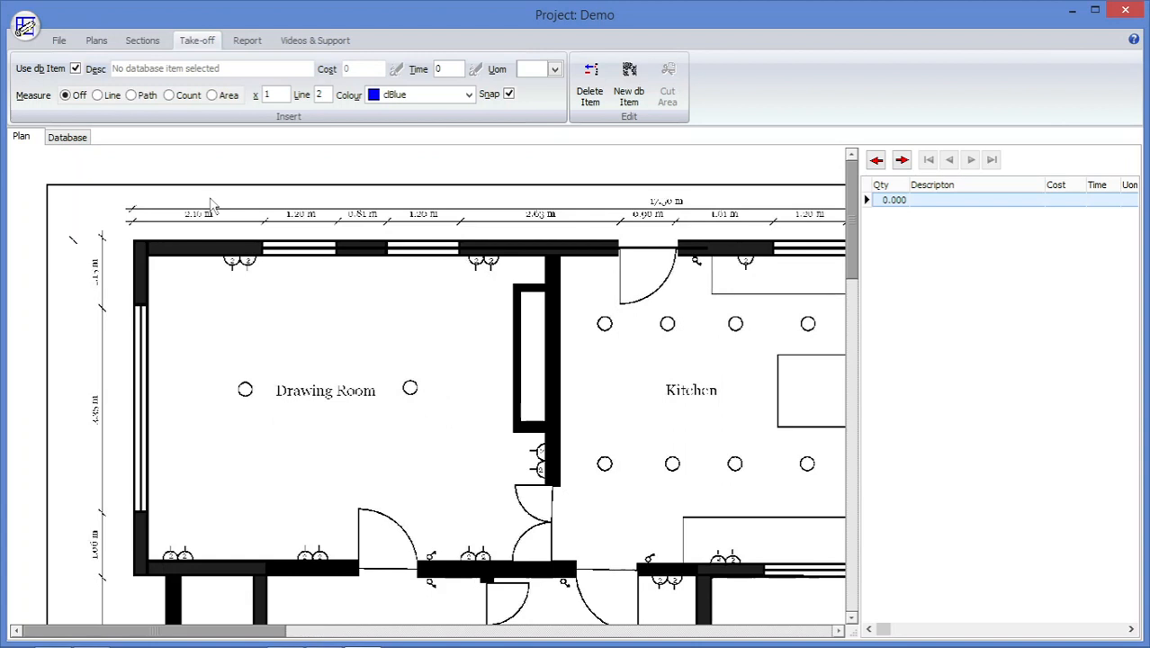
{"action": "scroll", "coordinate": [212, 205], "scroll_direction": "down", "scroll_amount": 2}
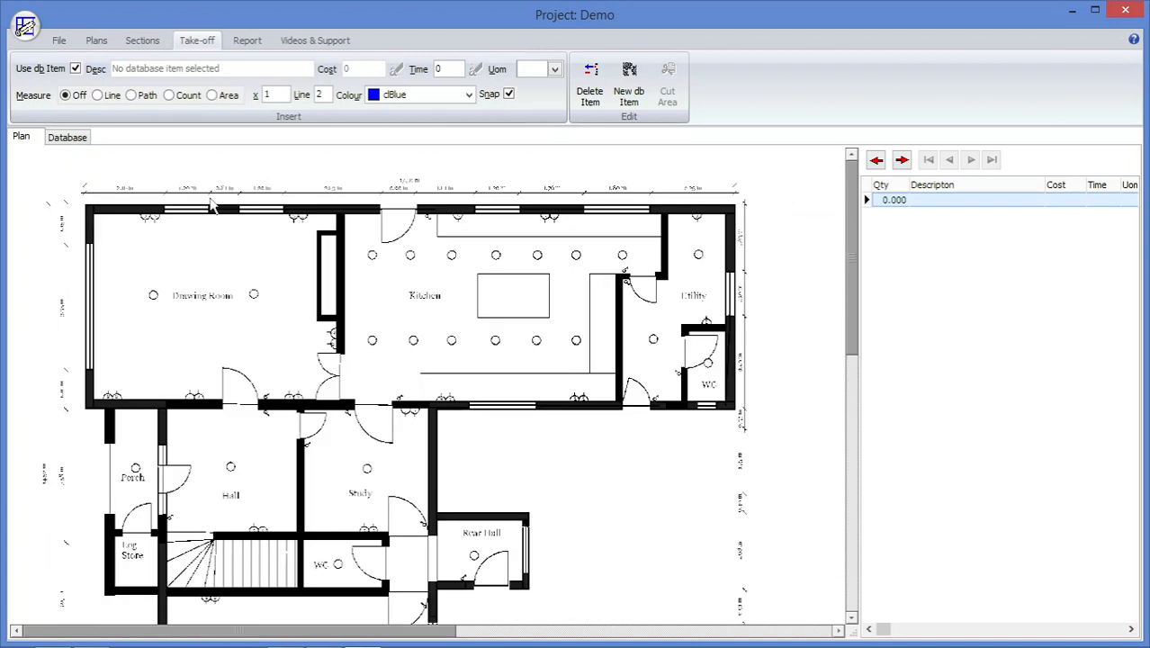
{"action": "scroll", "coordinate": [213, 205], "scroll_direction": "down", "scroll_amount": 1}
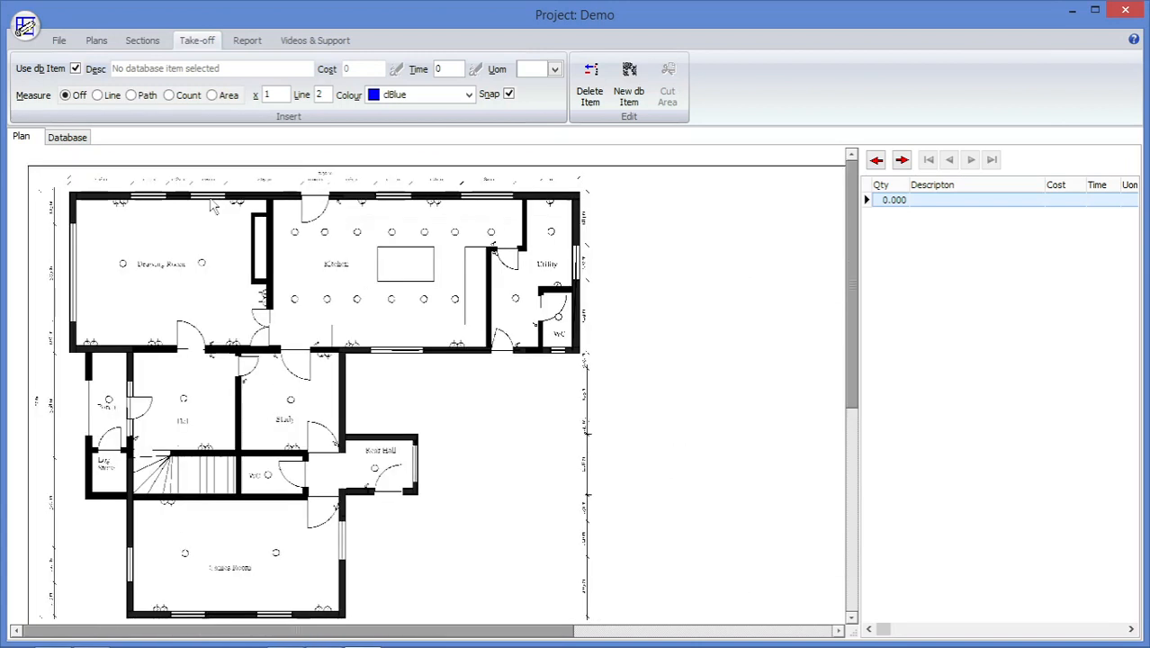
{"action": "left_click", "coordinate": [72, 141]}
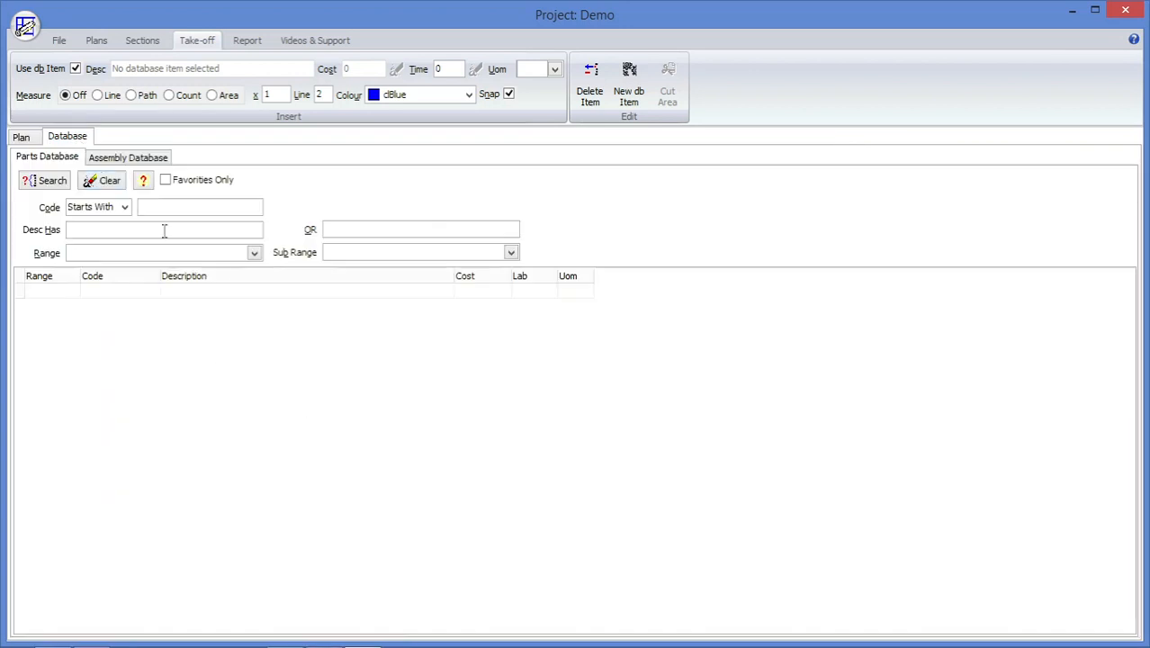
{"action": "left_click", "coordinate": [239, 255]}
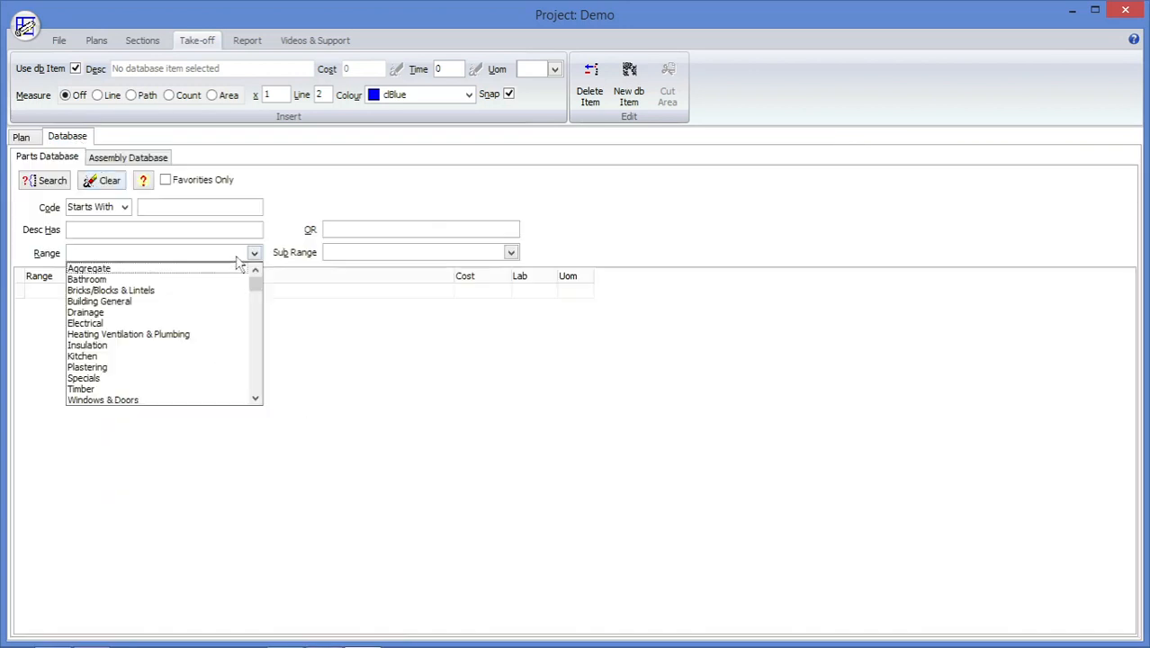
{"action": "left_click", "coordinate": [205, 335]}
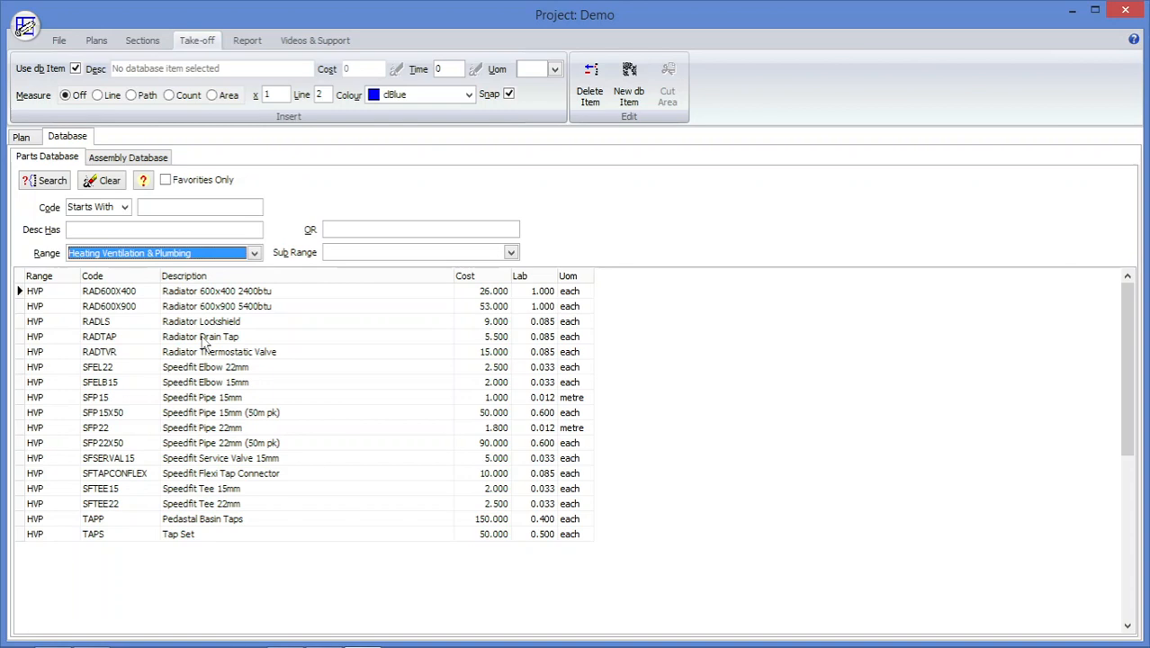
{"action": "double_click", "coordinate": [237, 428]}
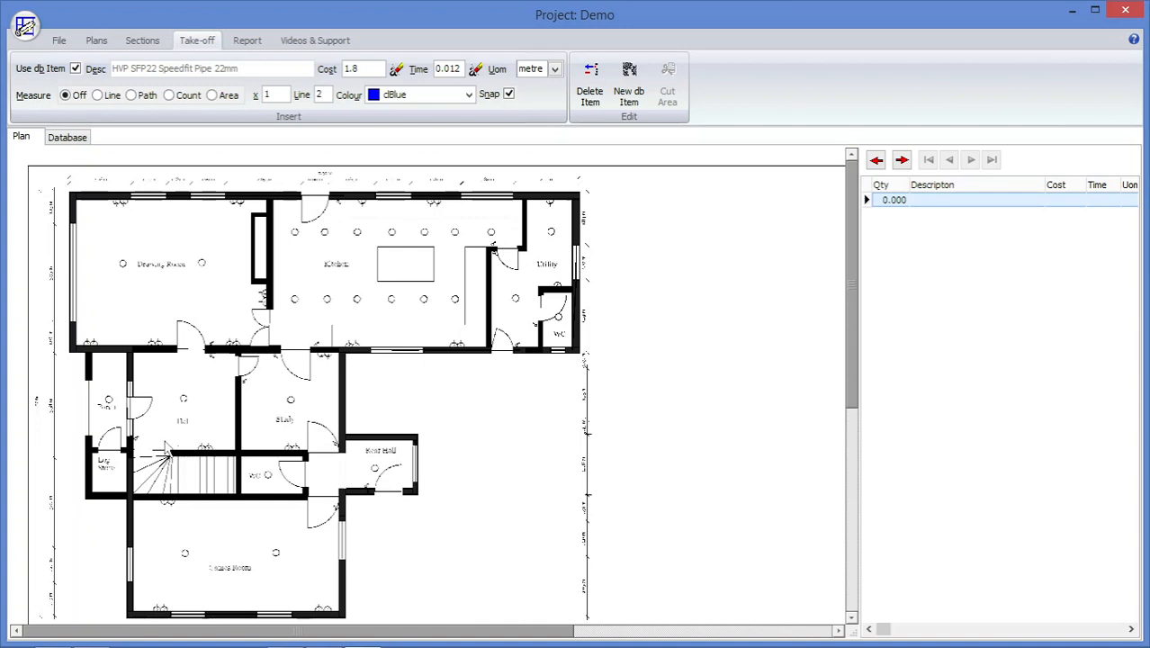
Measure the 22 mm pipe with multiplier 2 as a path from the Utility along the upper wall, down through the Hall, into the lowest room.
{"action": "left_click", "coordinate": [256, 97]}
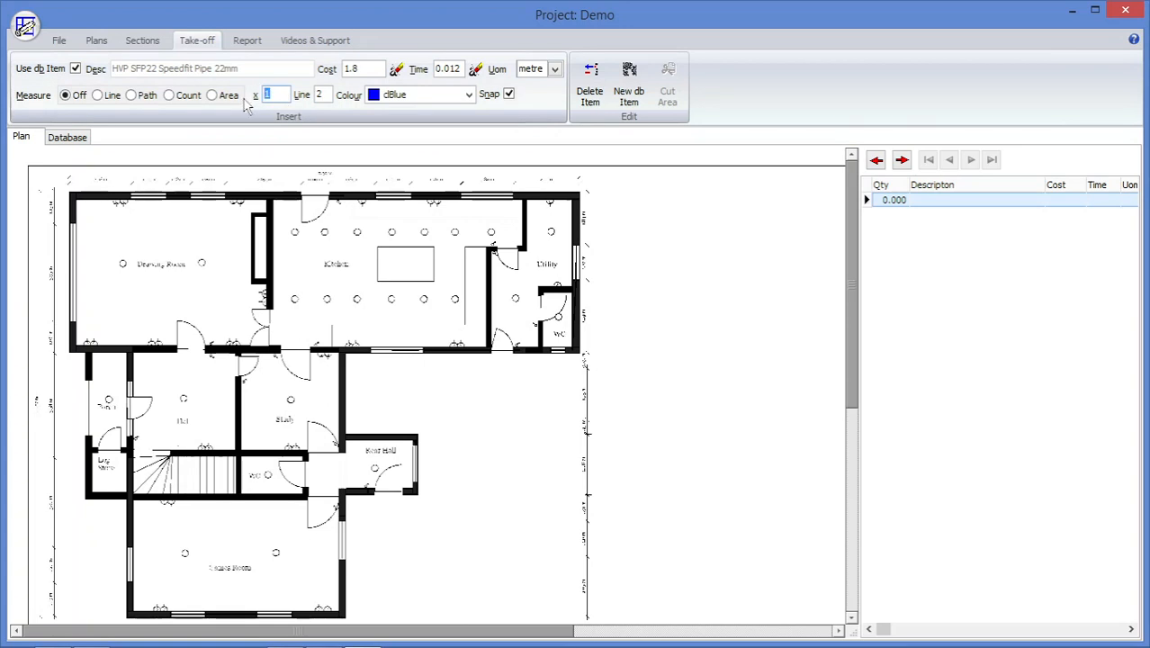
{"action": "type", "text": "2"}
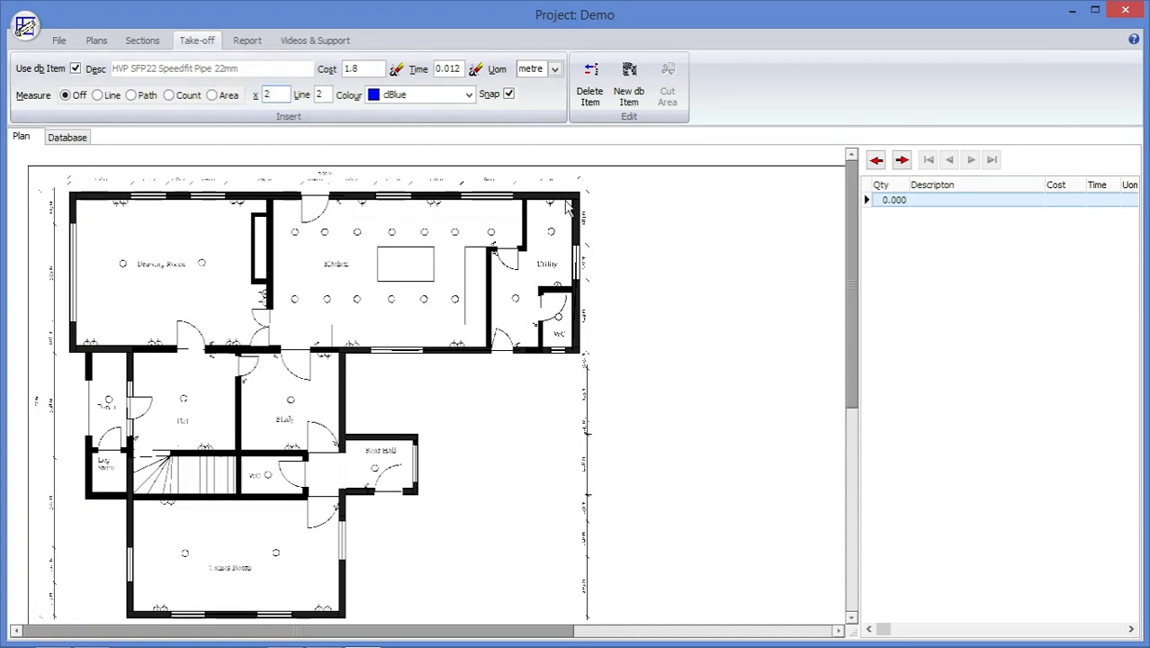
{"action": "left_click", "coordinate": [147, 97]}
{"action": "left_click", "coordinate": [163, 206]}
{"action": "left_click", "coordinate": [154, 504]}
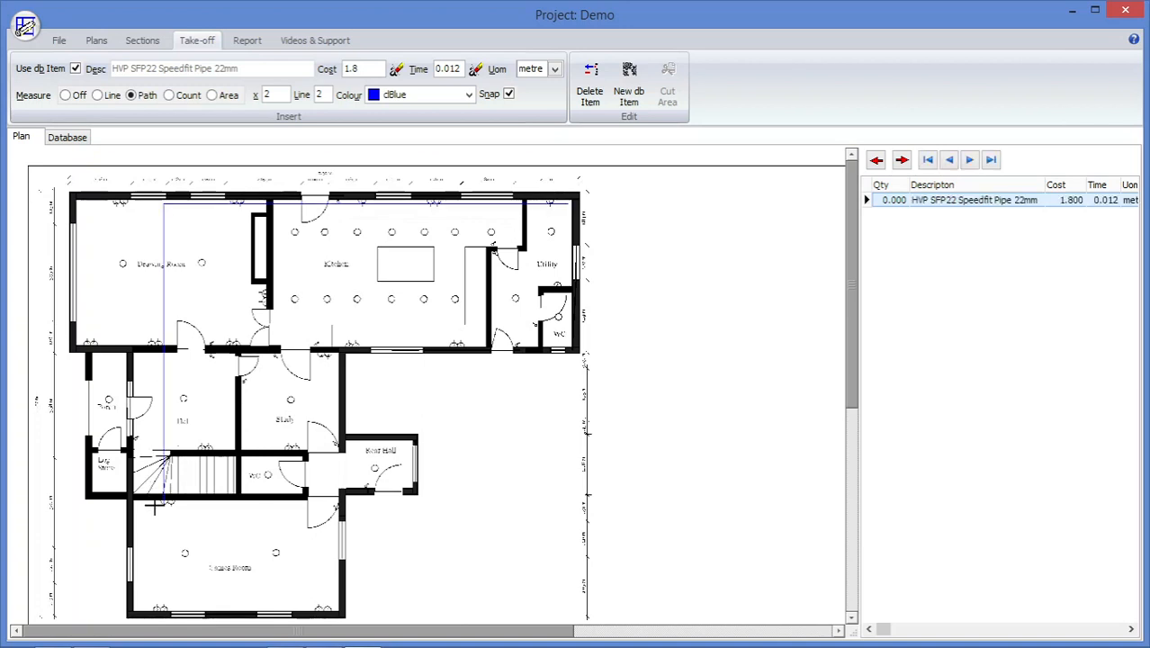
{"action": "left_click", "coordinate": [284, 506]}
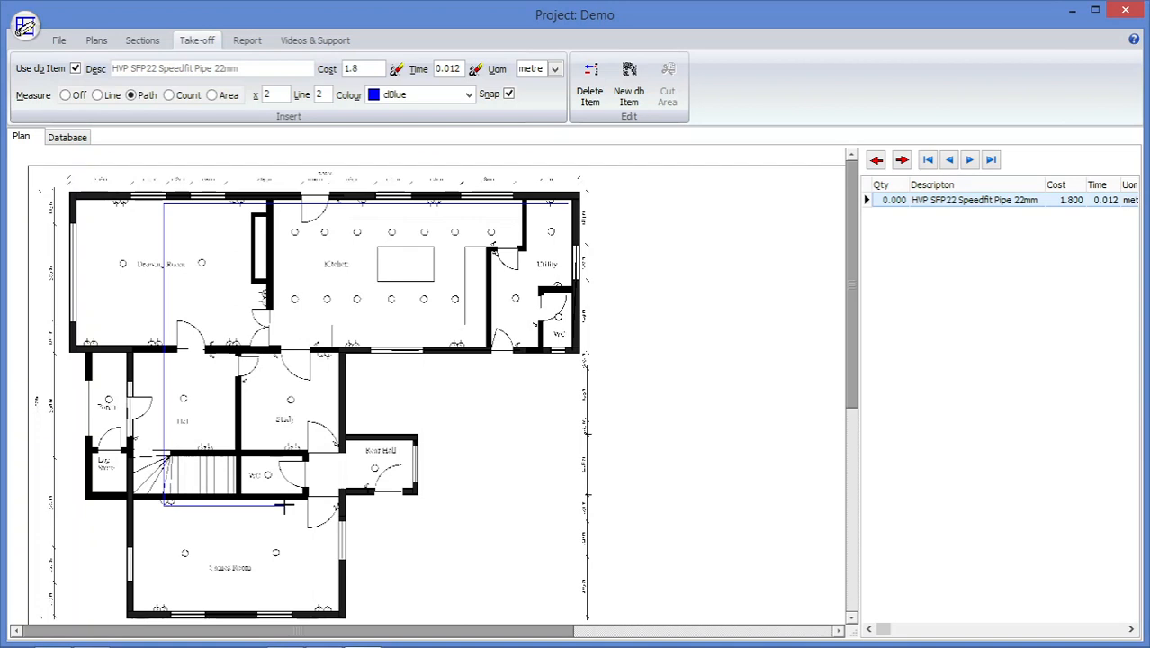
{"action": "right_click", "coordinate": [290, 518]}
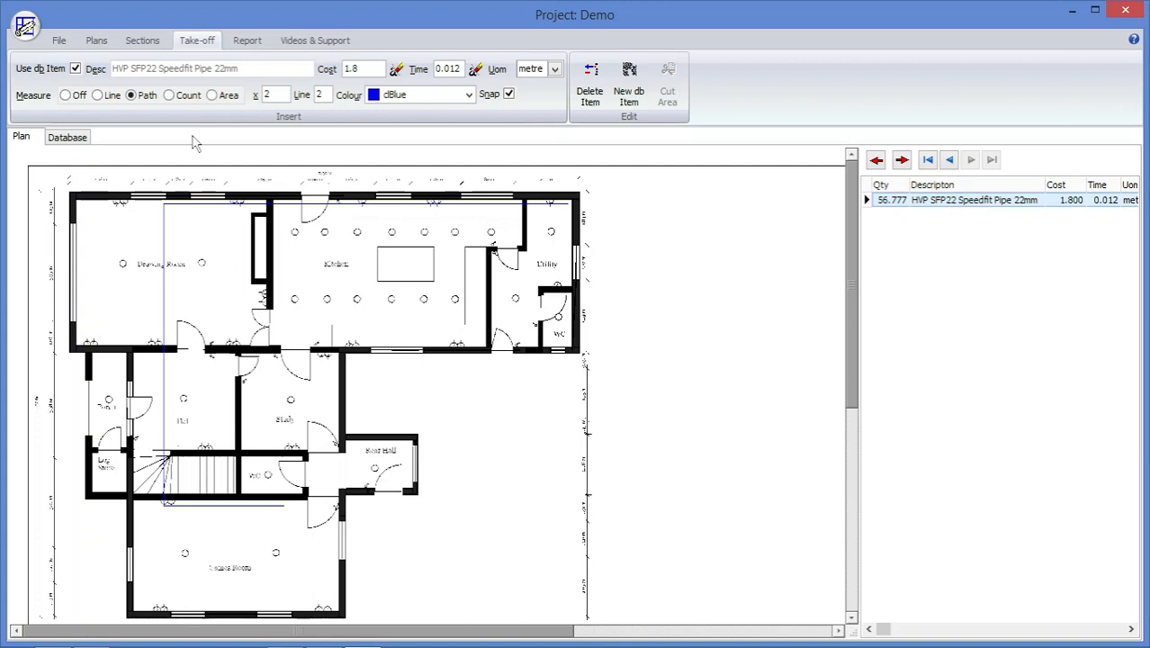
Choose Speedfit Pipe 15mm from the parts database as the take-off item, measured by count with a multiplier of 5.
{"action": "left_click", "coordinate": [169, 97]}
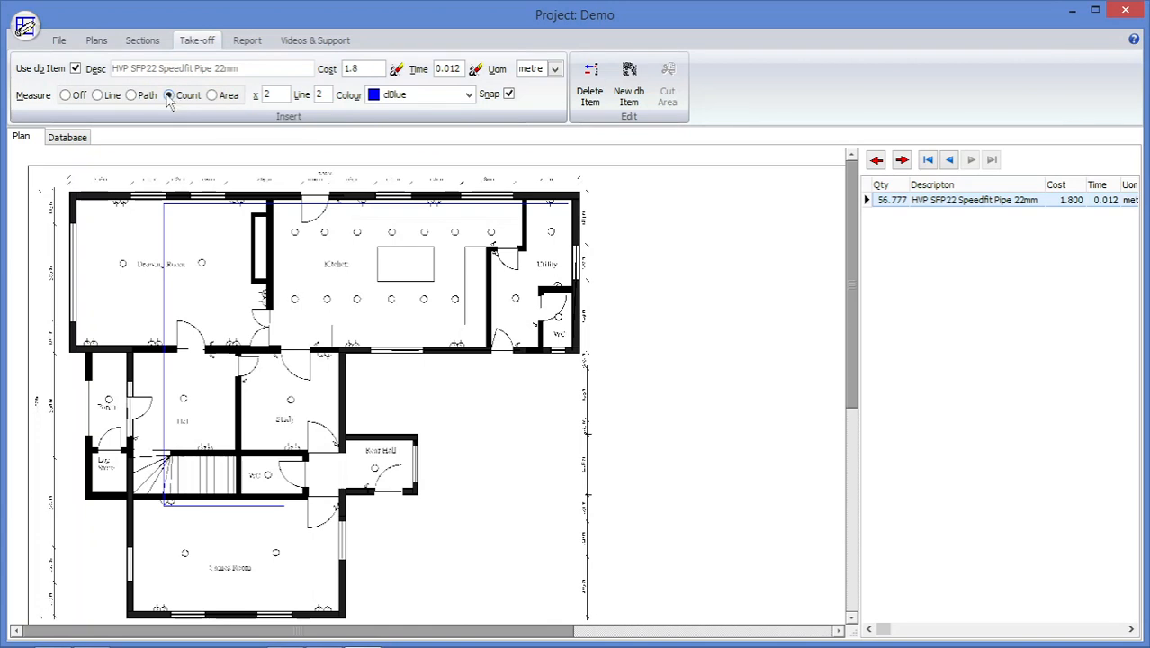
{"action": "left_click", "coordinate": [71, 137]}
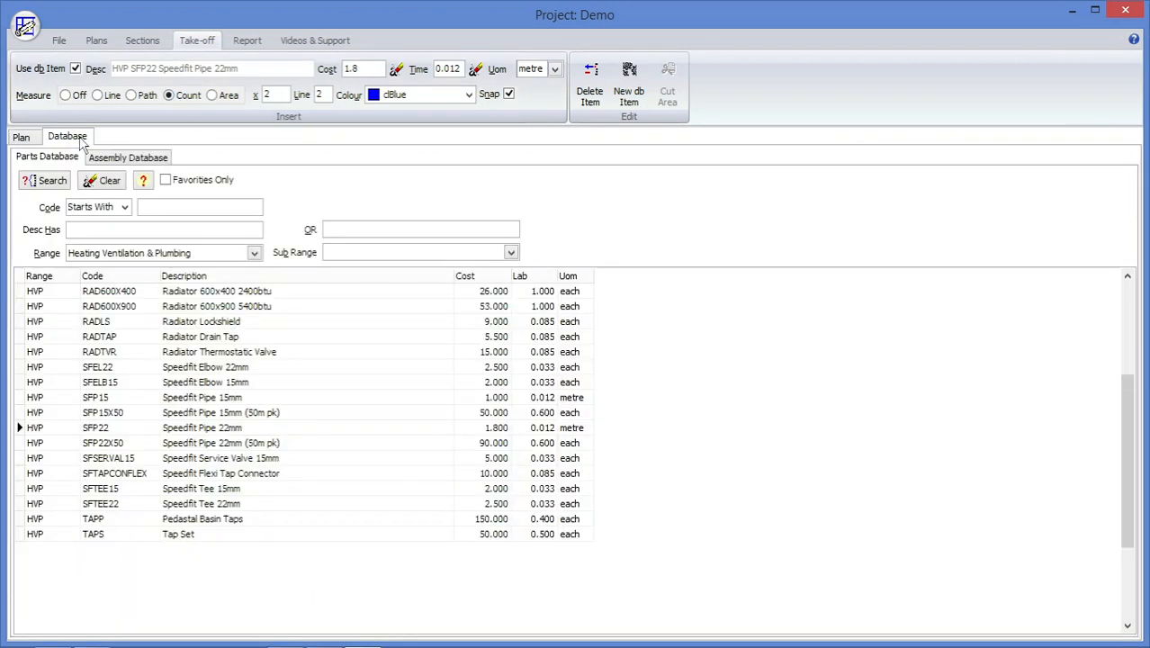
{"action": "double_click", "coordinate": [172, 399]}
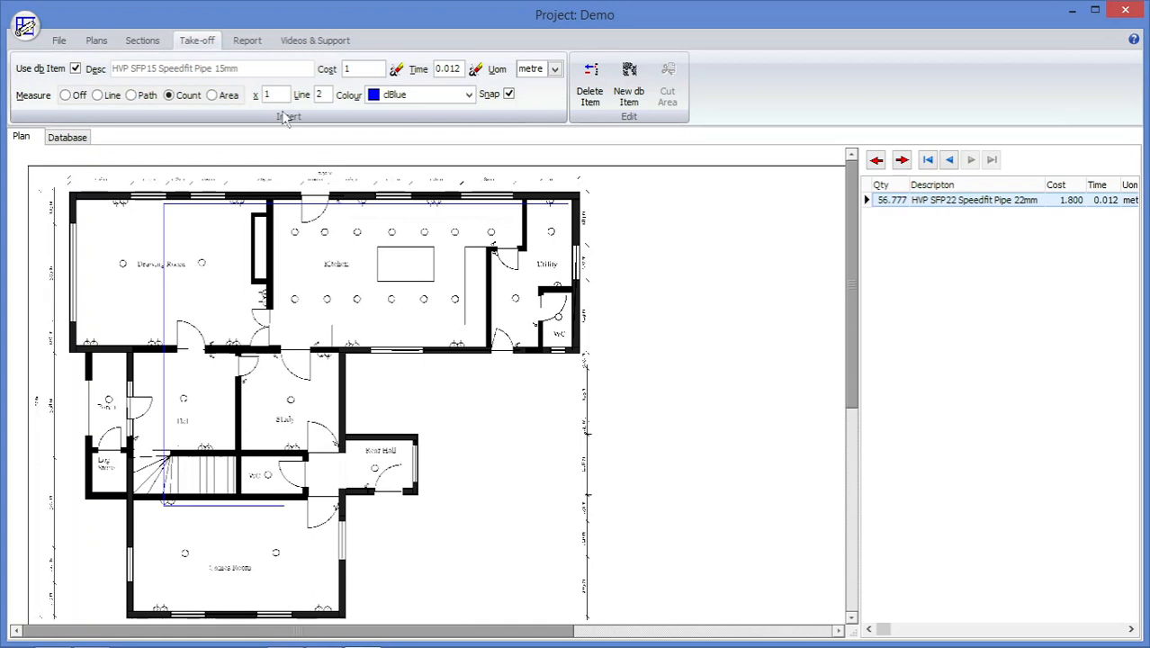
{"action": "left_click_drag", "start_coordinate": [283, 96], "coordinate": [260, 93]}
{"action": "type", "text": "5"}
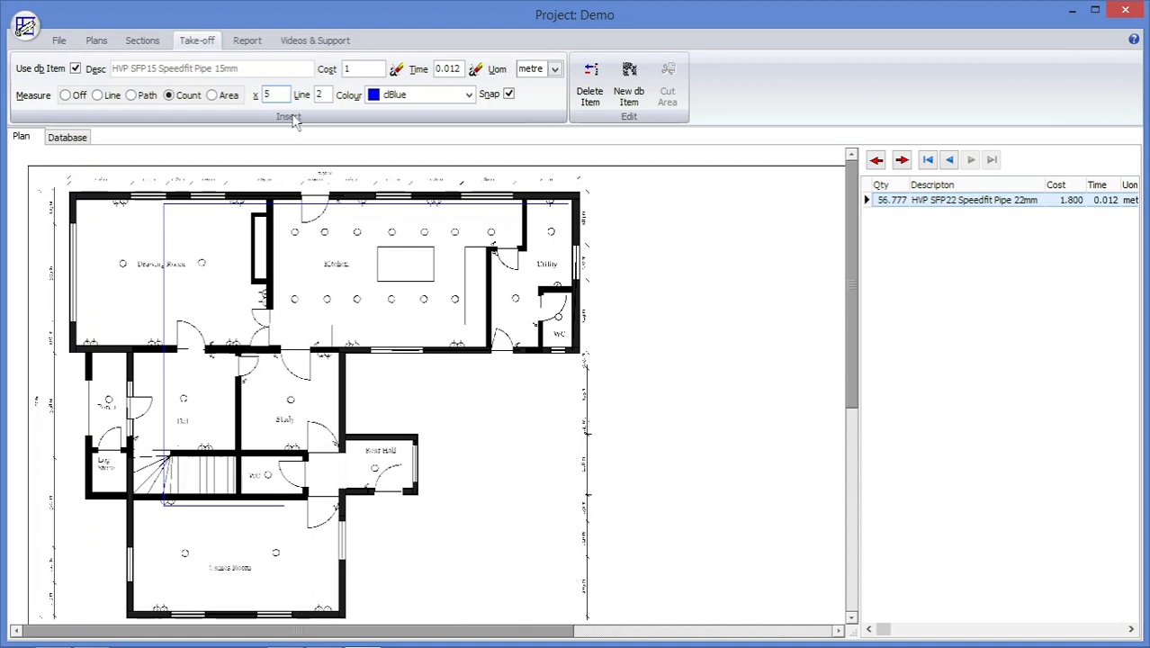
Place four 15 mm pipe counts along the 22 mm pipe path, in the Kitchen, Drawing Room, Hall and lowest room.
{"action": "left_click", "coordinate": [445, 206]}
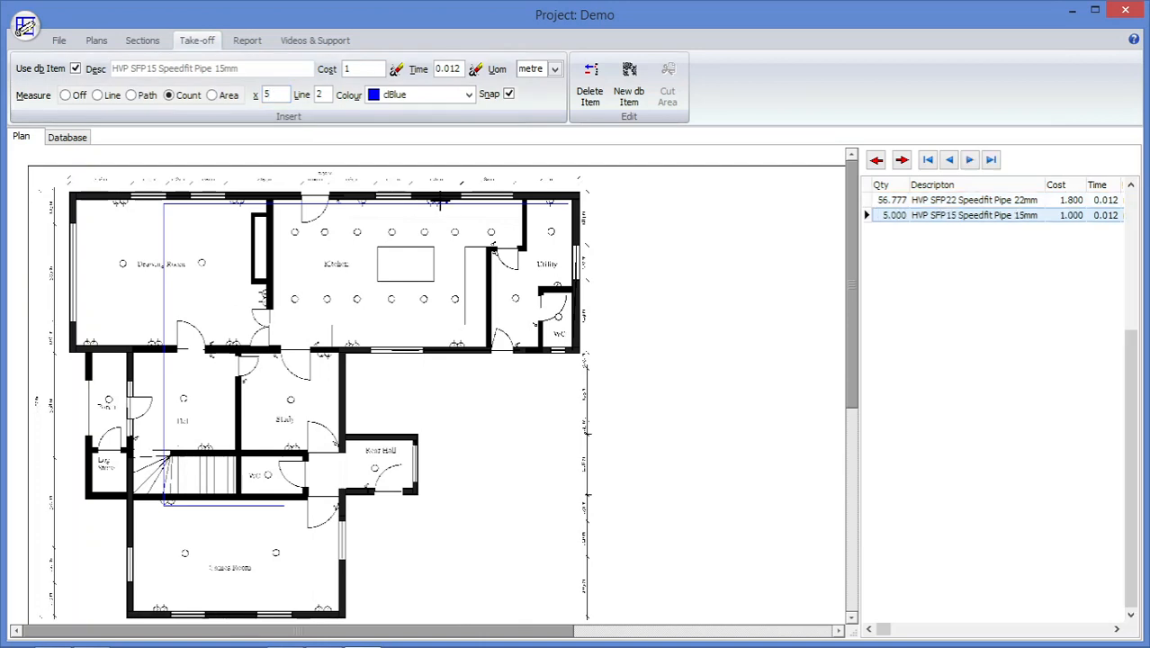
{"action": "left_click", "coordinate": [175, 205]}
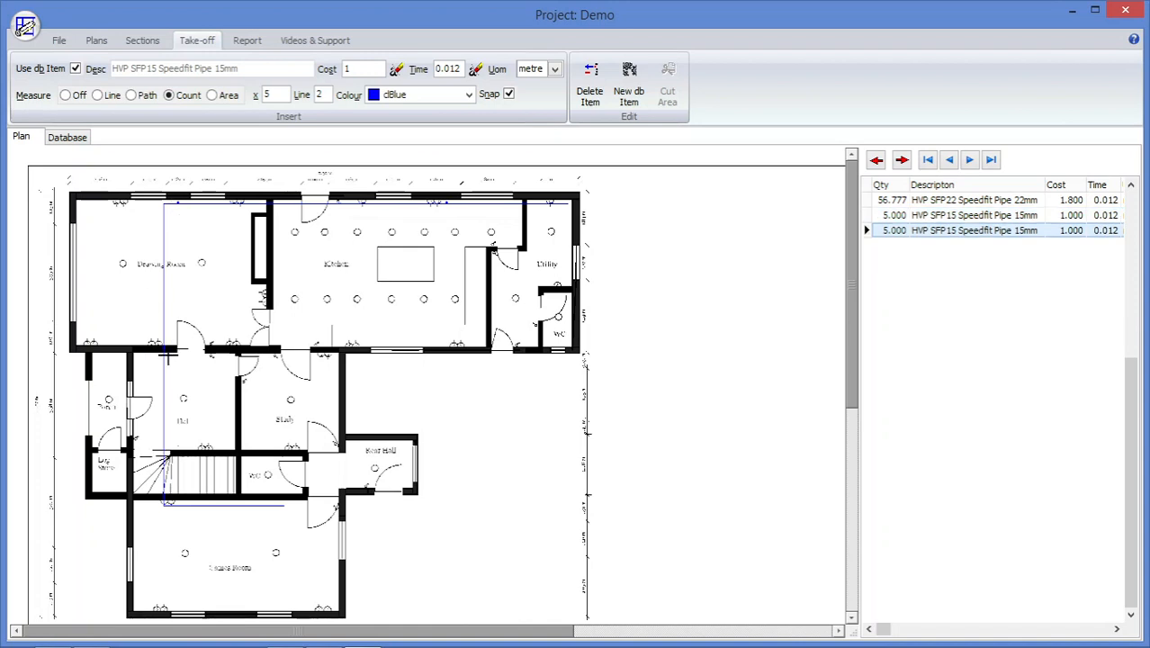
{"action": "left_click", "coordinate": [168, 356]}
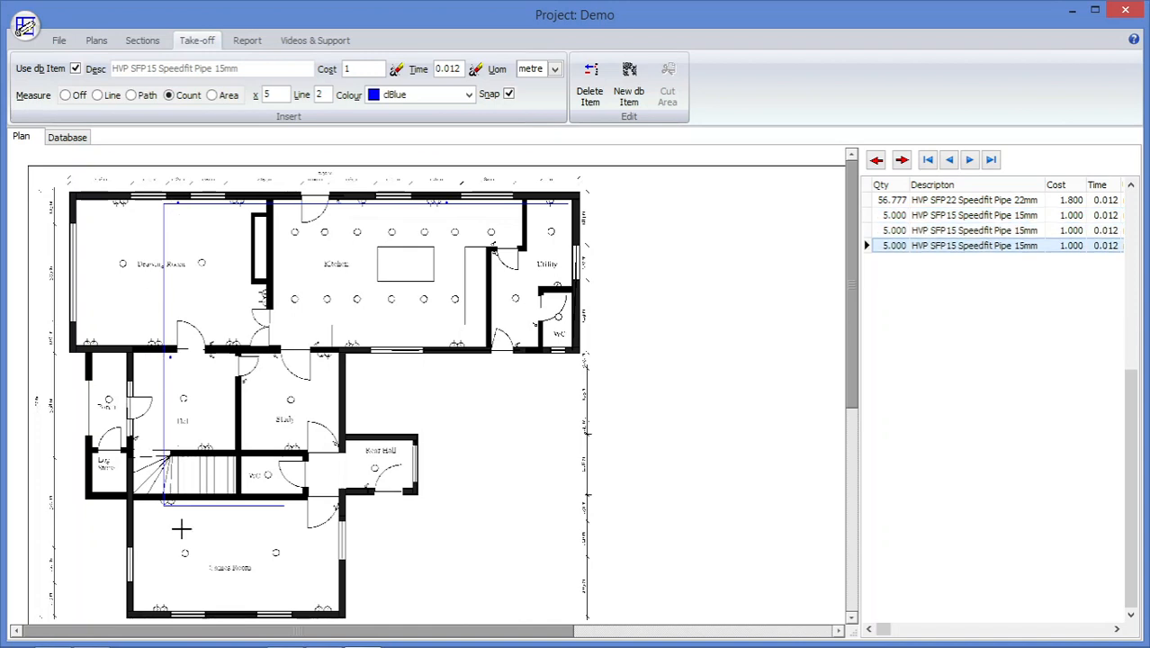
{"action": "left_click", "coordinate": [279, 503]}
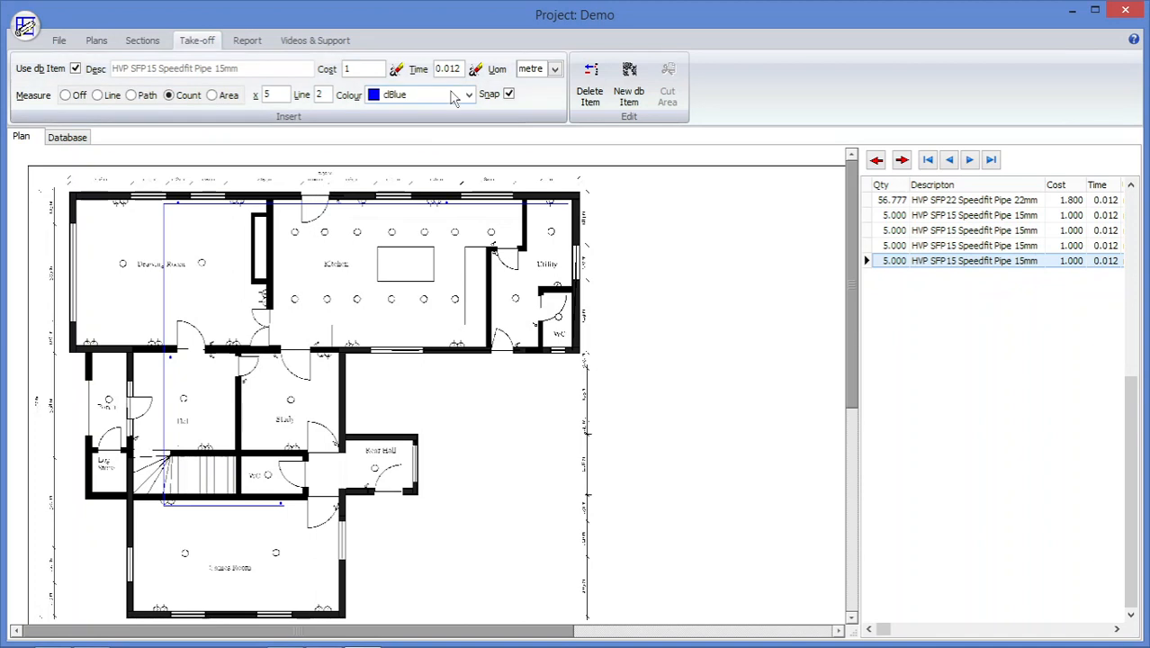
Set the take-off colour to clFuchsia and choose Radiator 600x900 inc TVR & Lockshield from the assembly database as the item.
{"action": "left_click", "coordinate": [468, 96]}
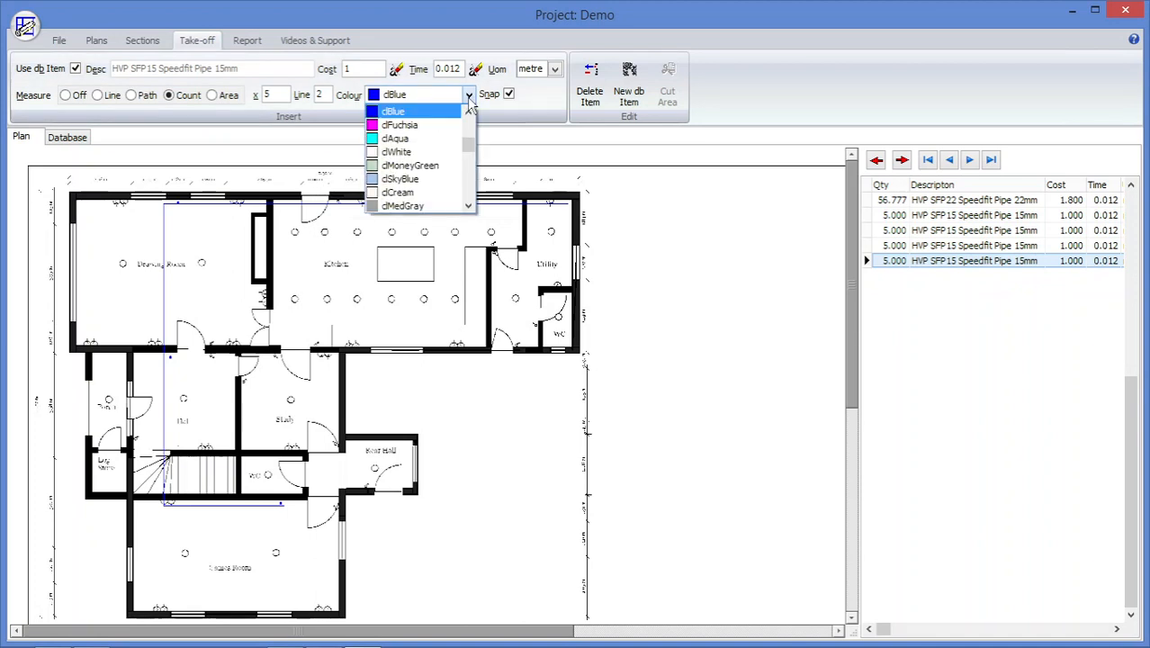
{"action": "left_click", "coordinate": [444, 126]}
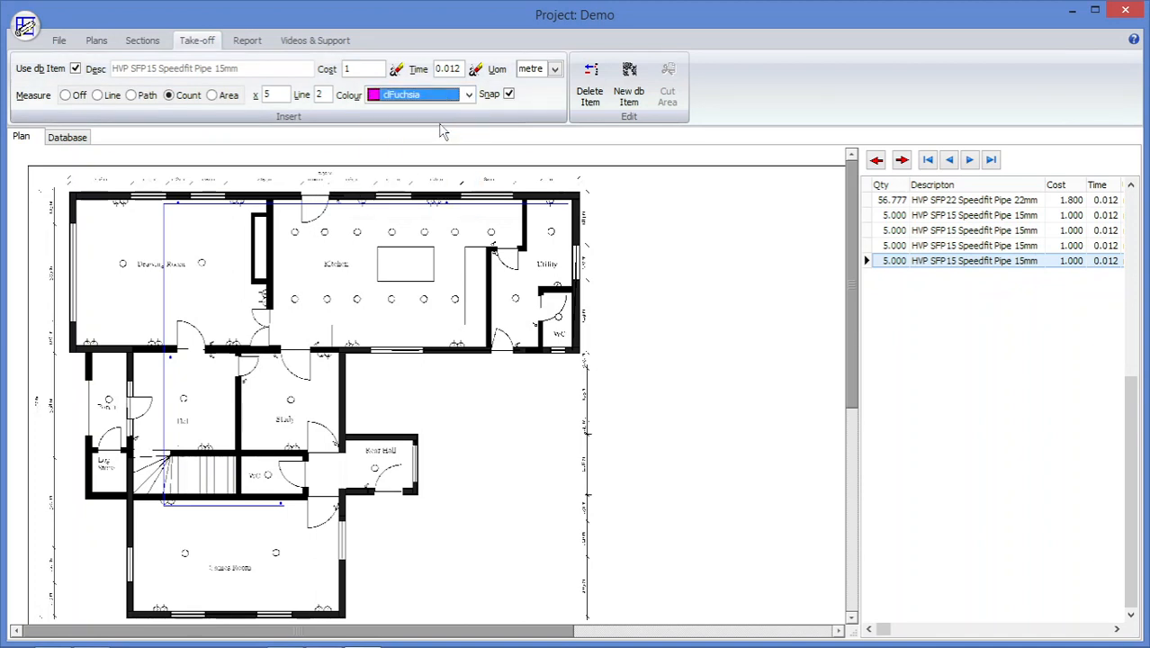
{"action": "left_click", "coordinate": [82, 138]}
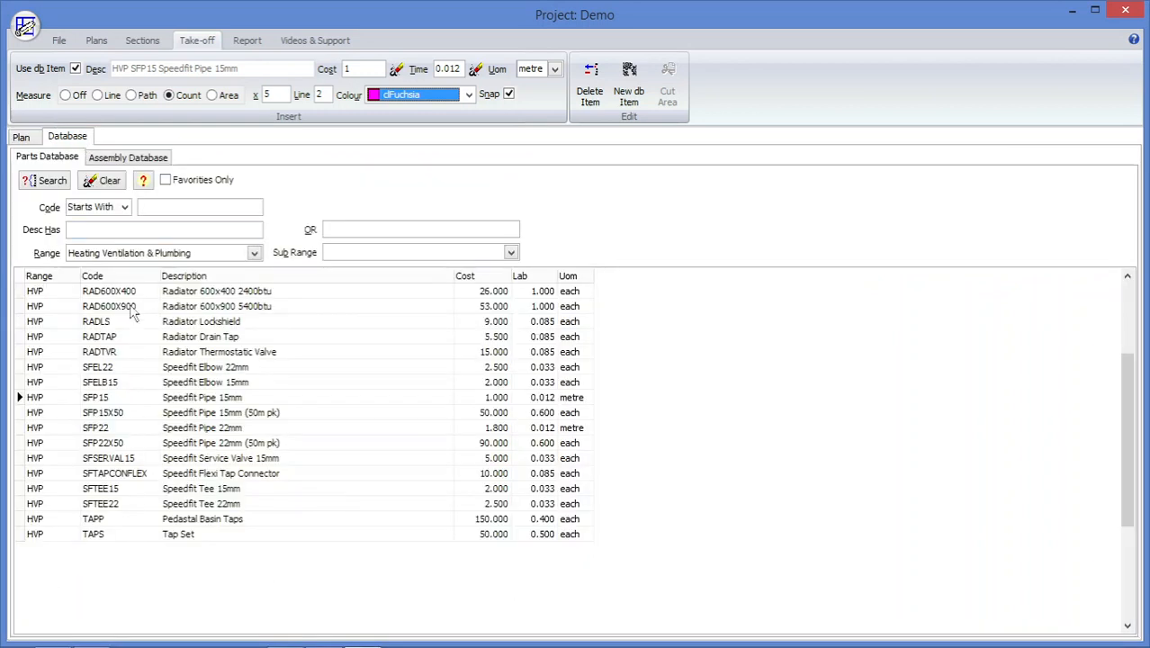
{"action": "left_click", "coordinate": [107, 160]}
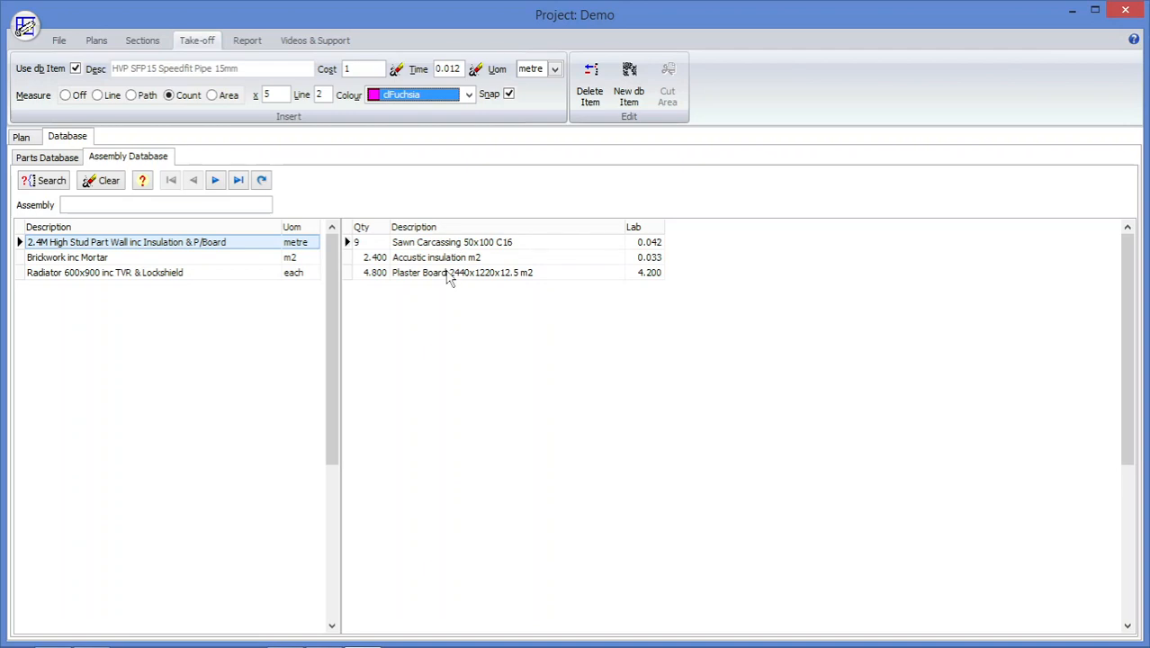
{"action": "left_click", "coordinate": [263, 264]}
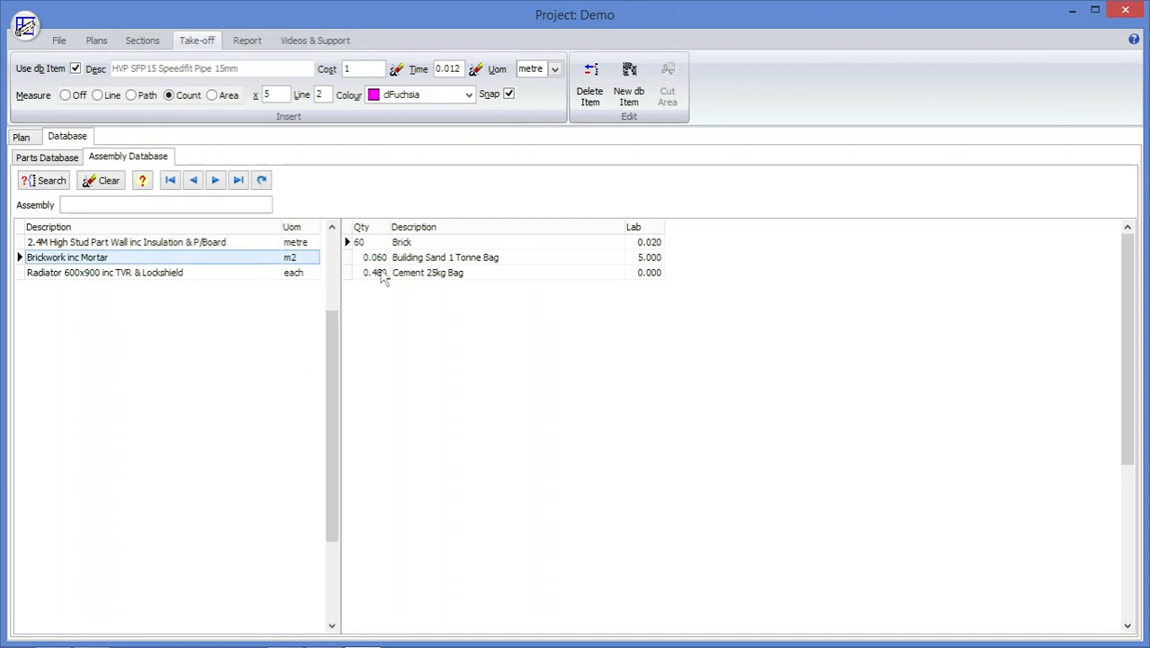
{"action": "left_click", "coordinate": [223, 275]}
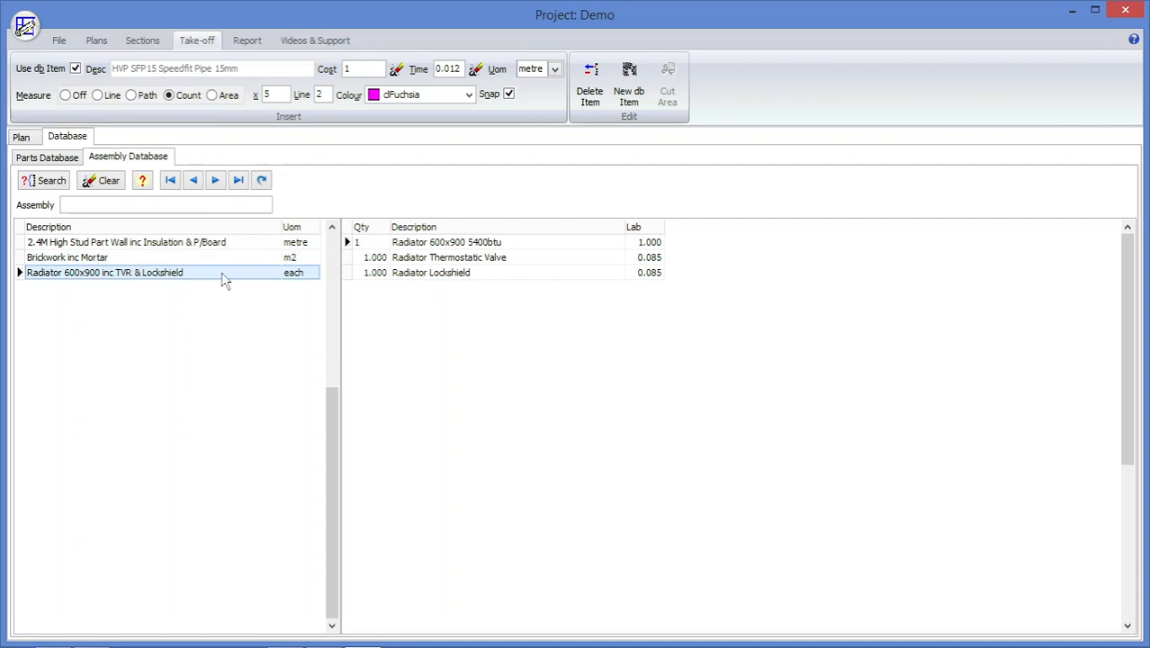
{"action": "double_click", "coordinate": [149, 277]}
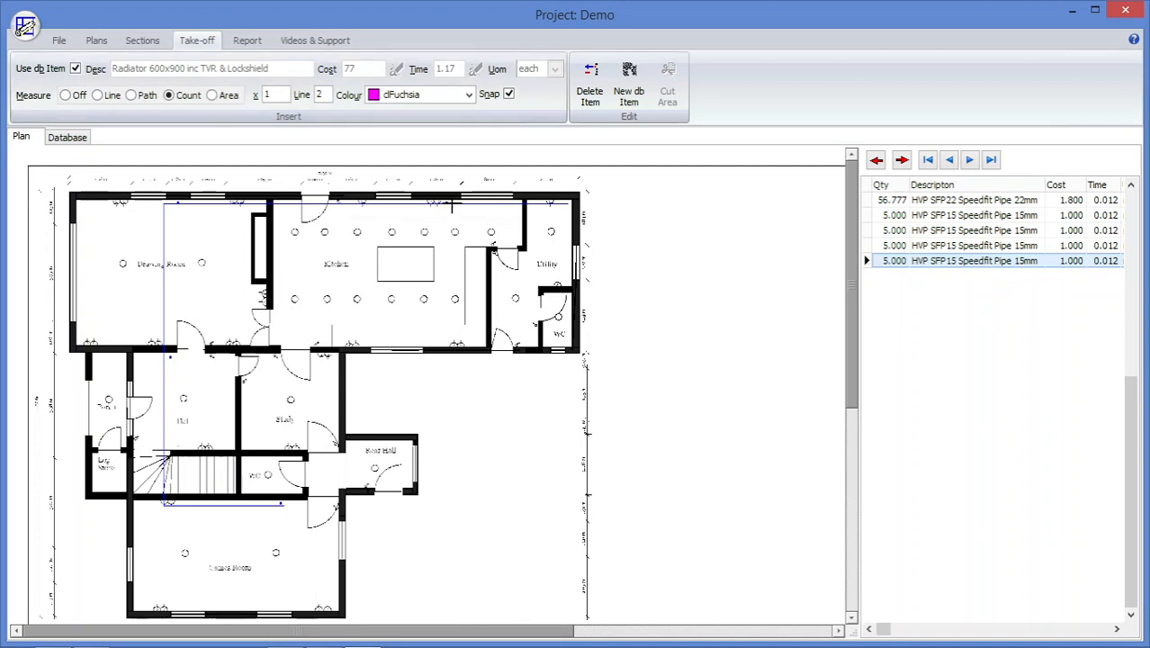
Place four radiator counts beside the 15 mm pipe counts, in the Kitchen, Drawing Room, Hall and lowest room.
{"action": "left_click", "coordinate": [455, 206]}
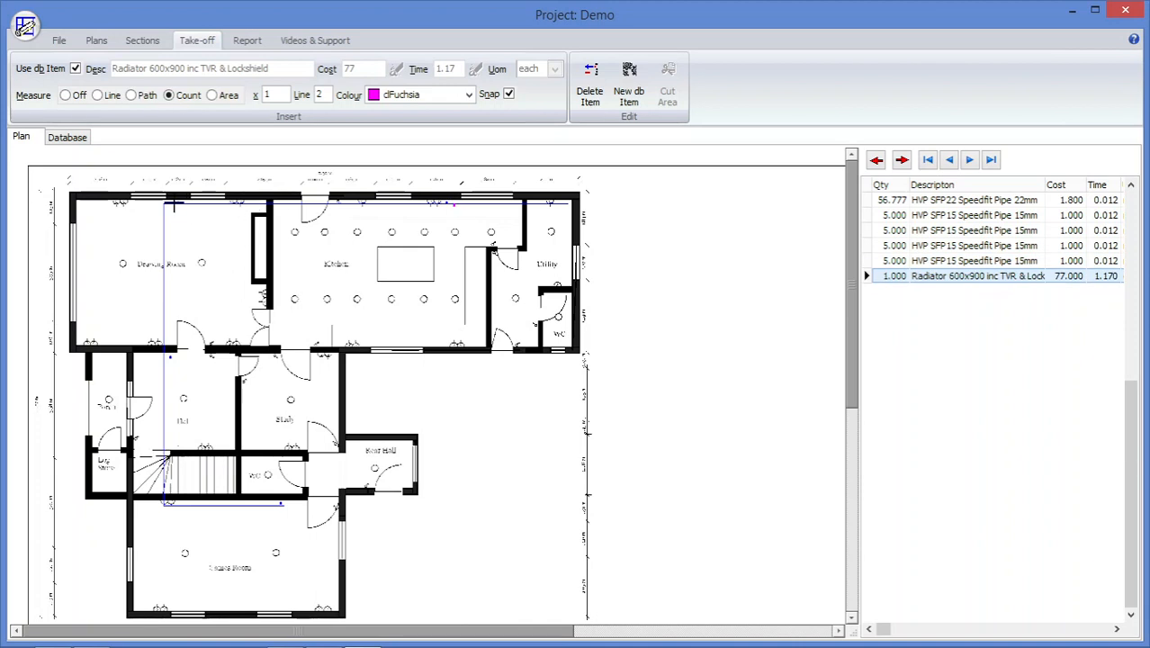
{"action": "left_click", "coordinate": [175, 206]}
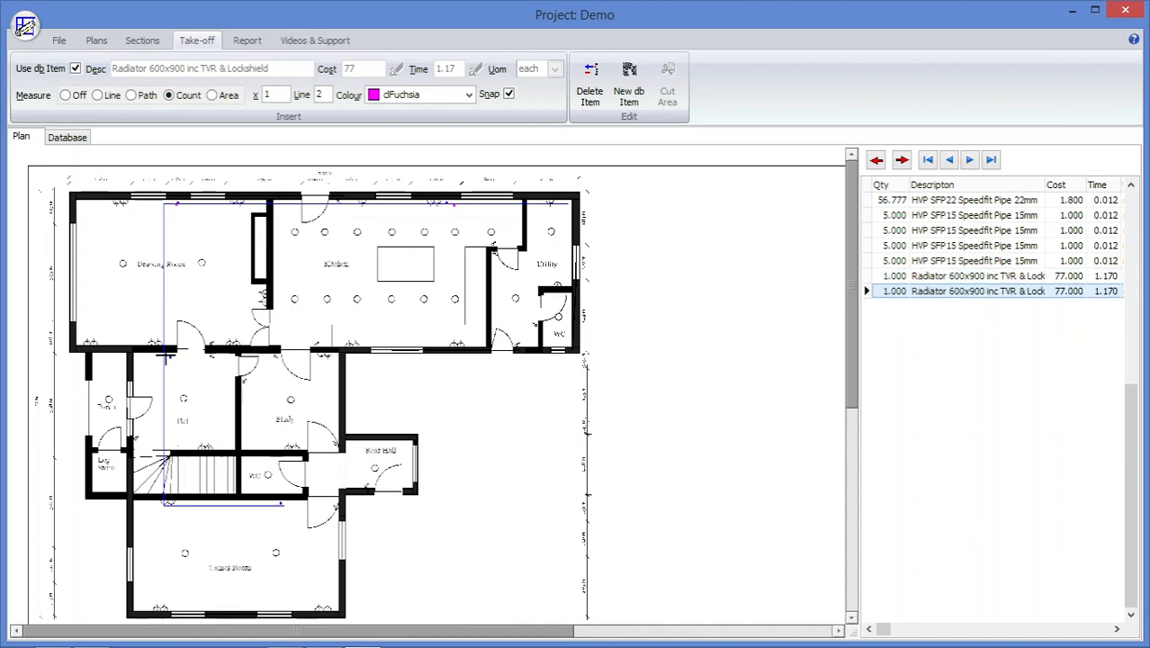
{"action": "left_click", "coordinate": [167, 356]}
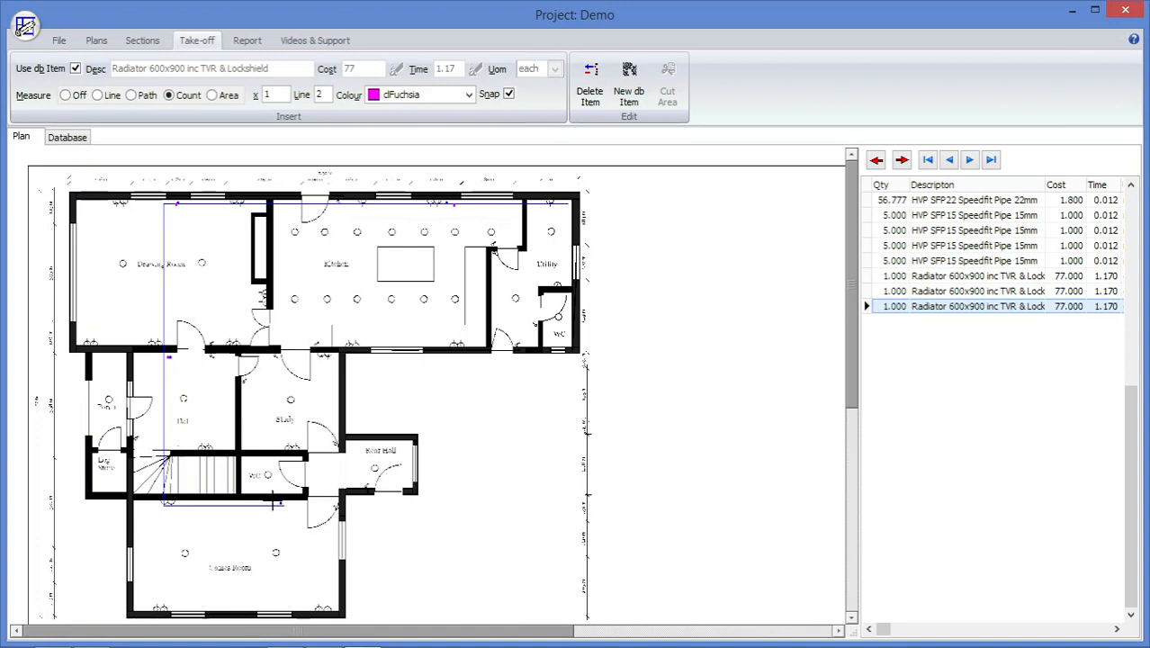
{"action": "left_click", "coordinate": [272, 504]}
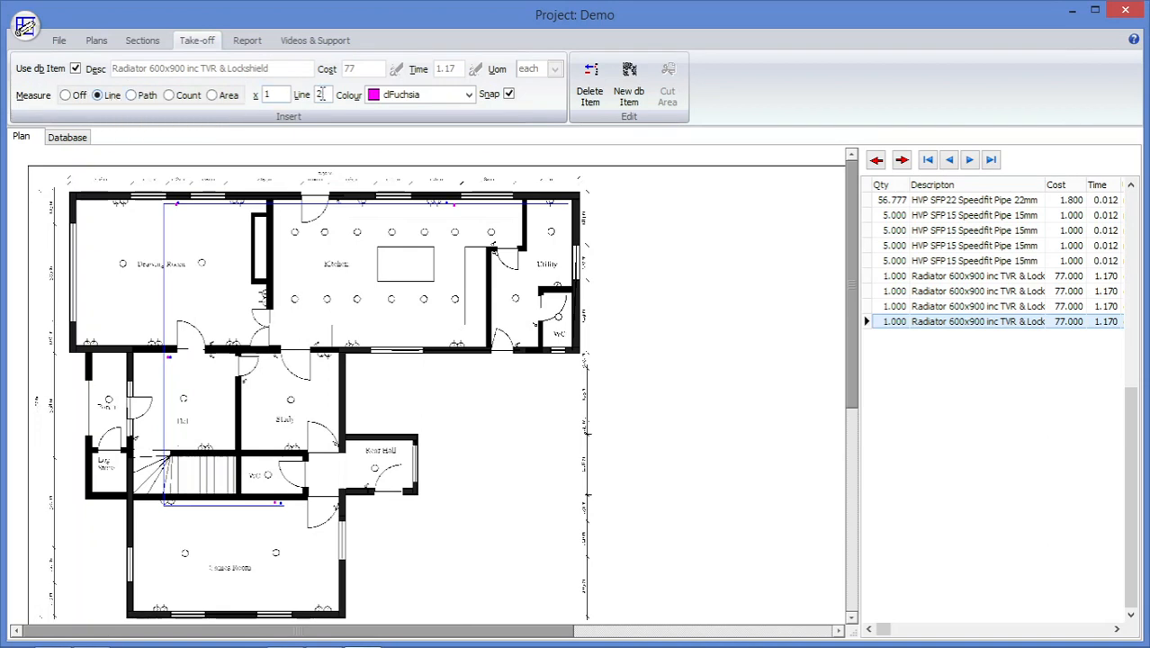
Set up line measurement with a line thickness of 4 and the colour clAqua.
{"action": "left_click_drag", "start_coordinate": [322, 93], "coordinate": [312, 96]}
{"action": "type", "text": "4"}
{"action": "left_click", "coordinate": [468, 94]}
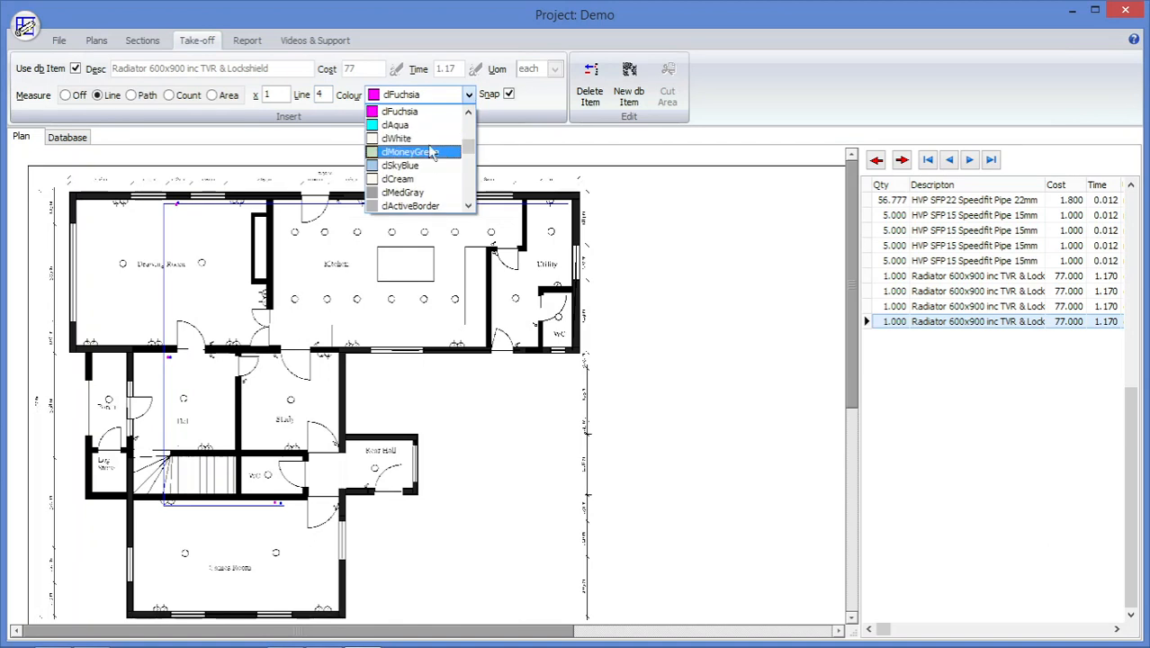
{"action": "left_click", "coordinate": [425, 125]}
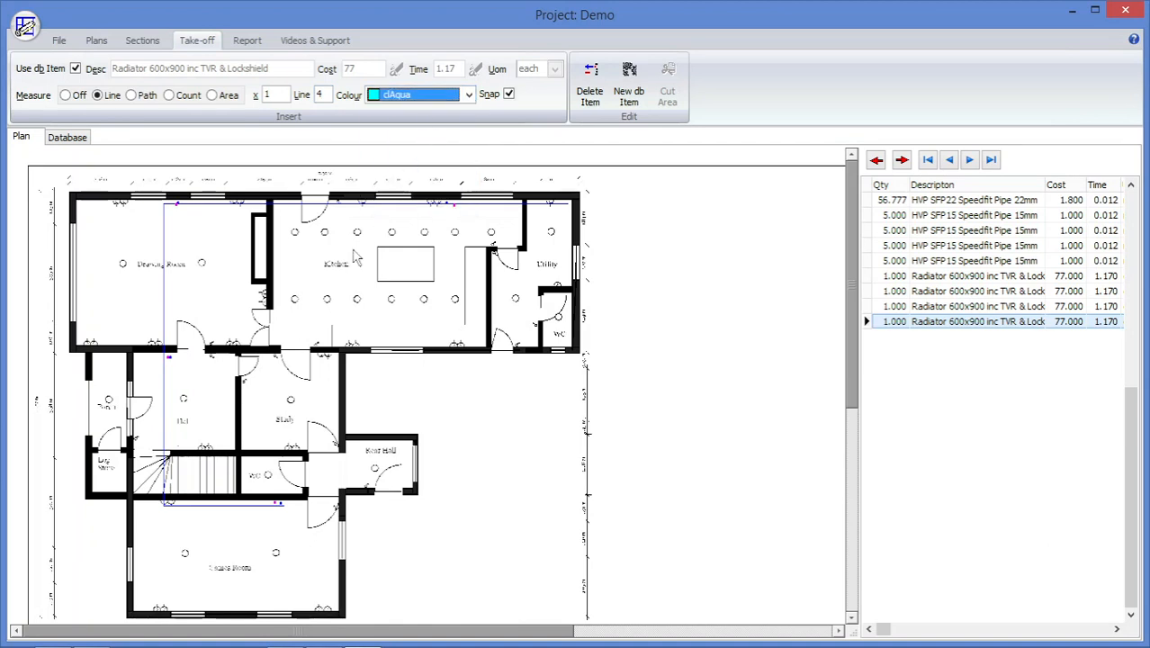
Choose the 2.4M High Stud Part Wall inc Insulation & P/Board assembly and measure a wall about 3.76 m long vertically across the lowest room.
{"action": "left_click", "coordinate": [65, 140]}
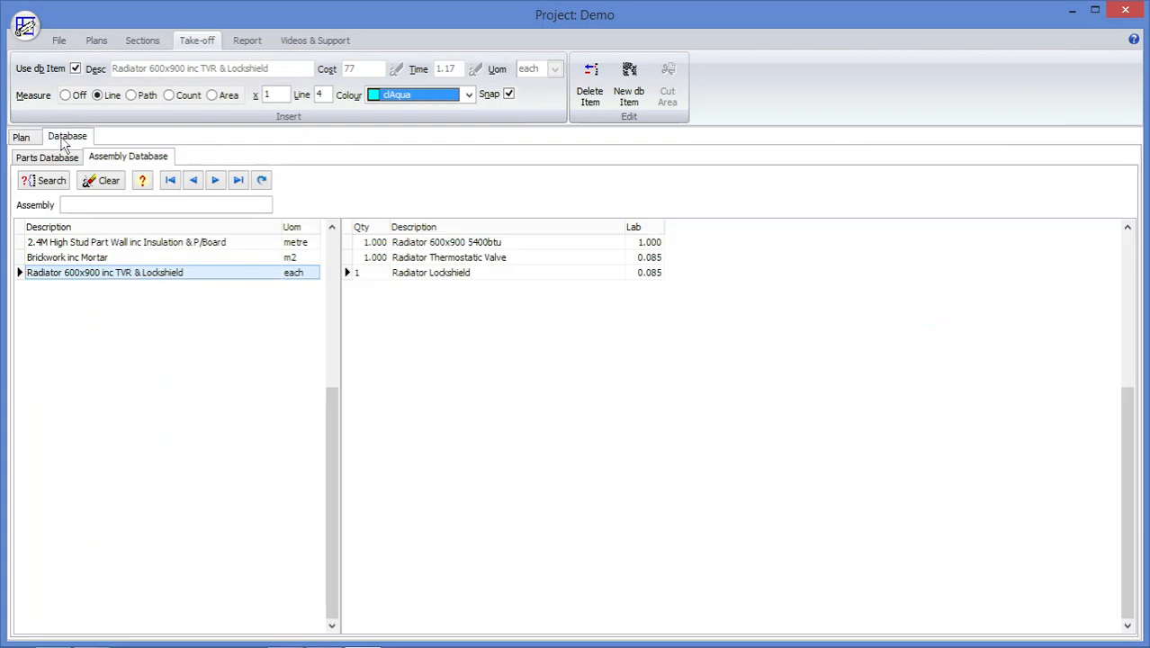
{"action": "double_click", "coordinate": [127, 245]}
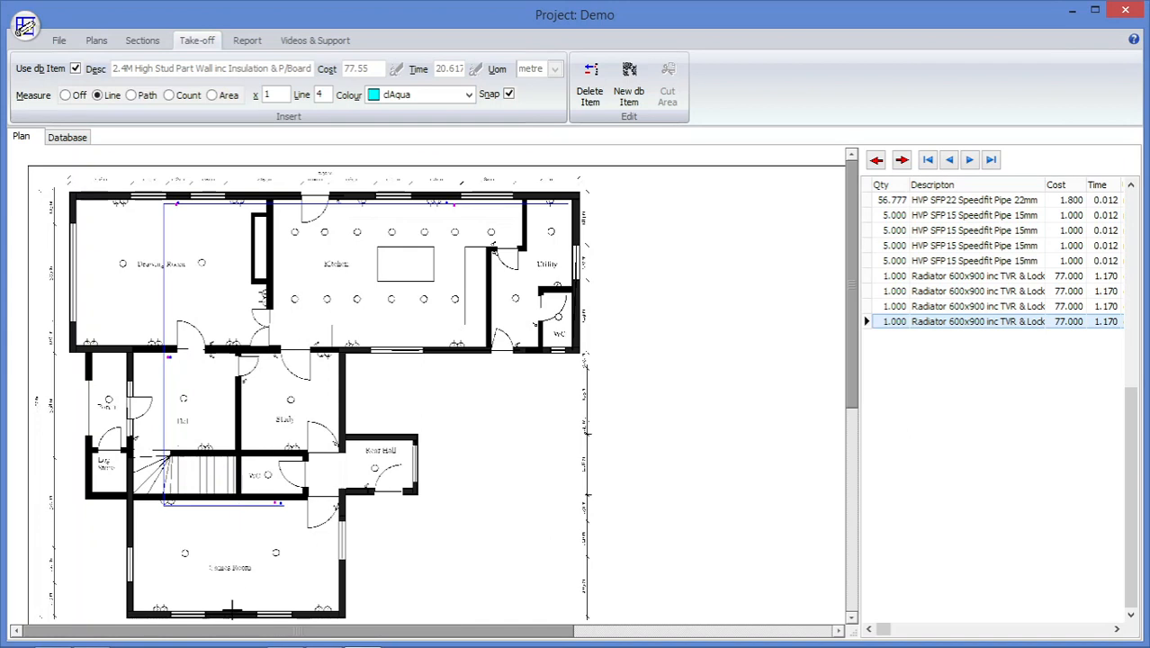
{"action": "double_click", "coordinate": [232, 612]}
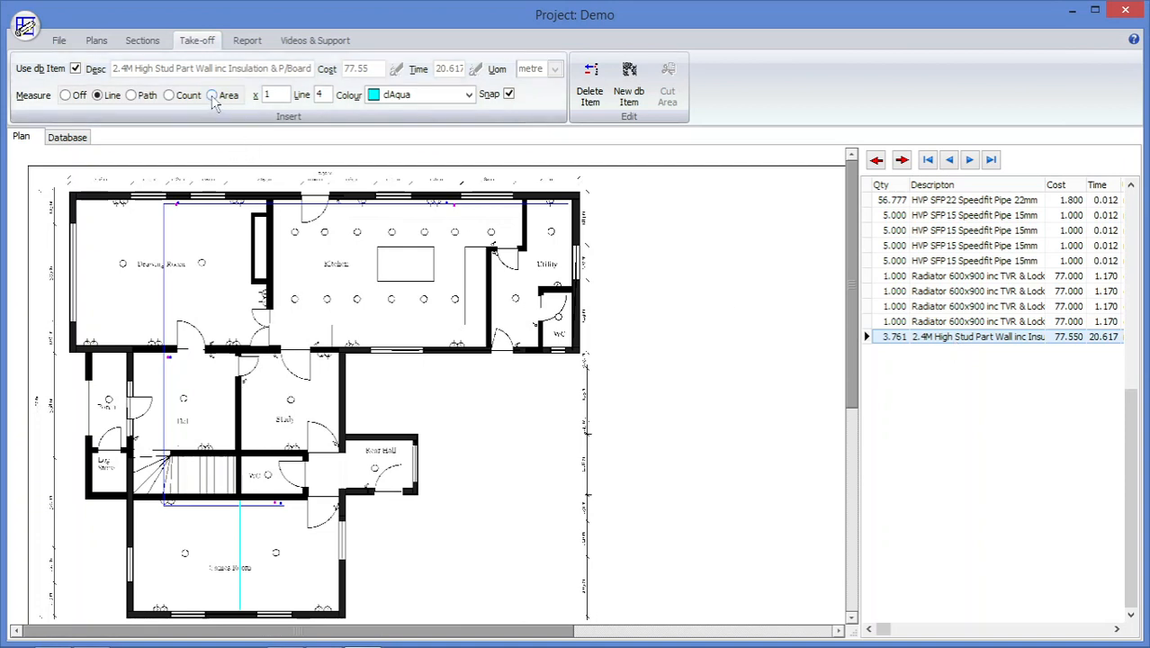
Switch the take-off measurement to area and set its colour to clLime.
{"action": "left_click", "coordinate": [213, 98]}
{"action": "left_click", "coordinate": [470, 97]}
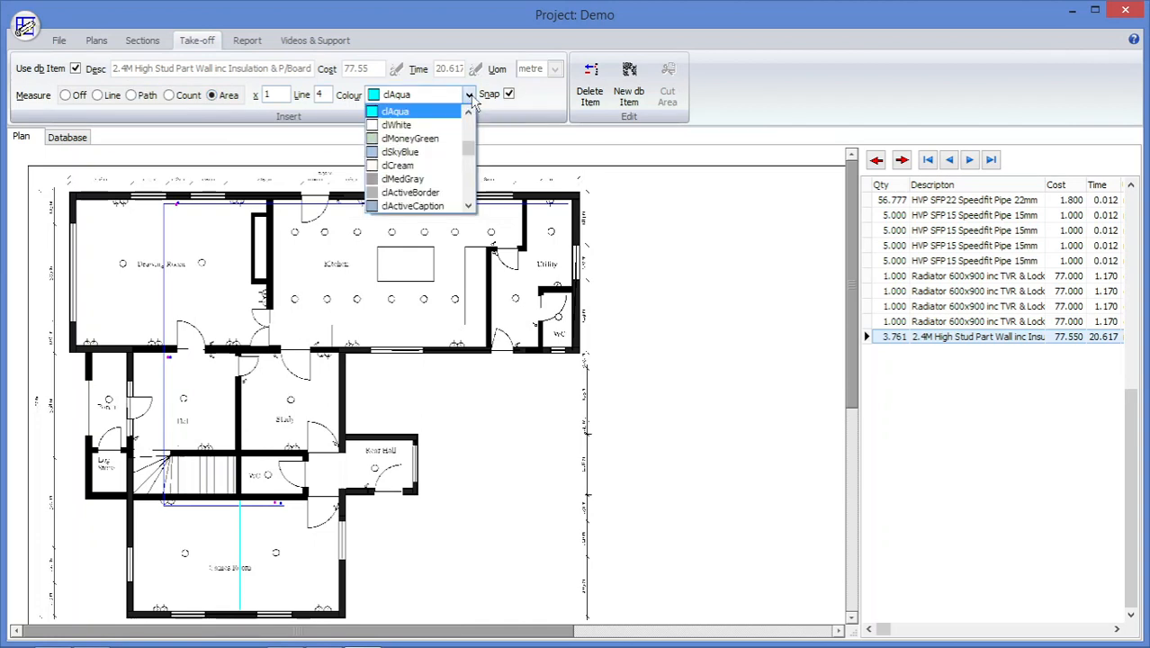
{"action": "left_click", "coordinate": [468, 130]}
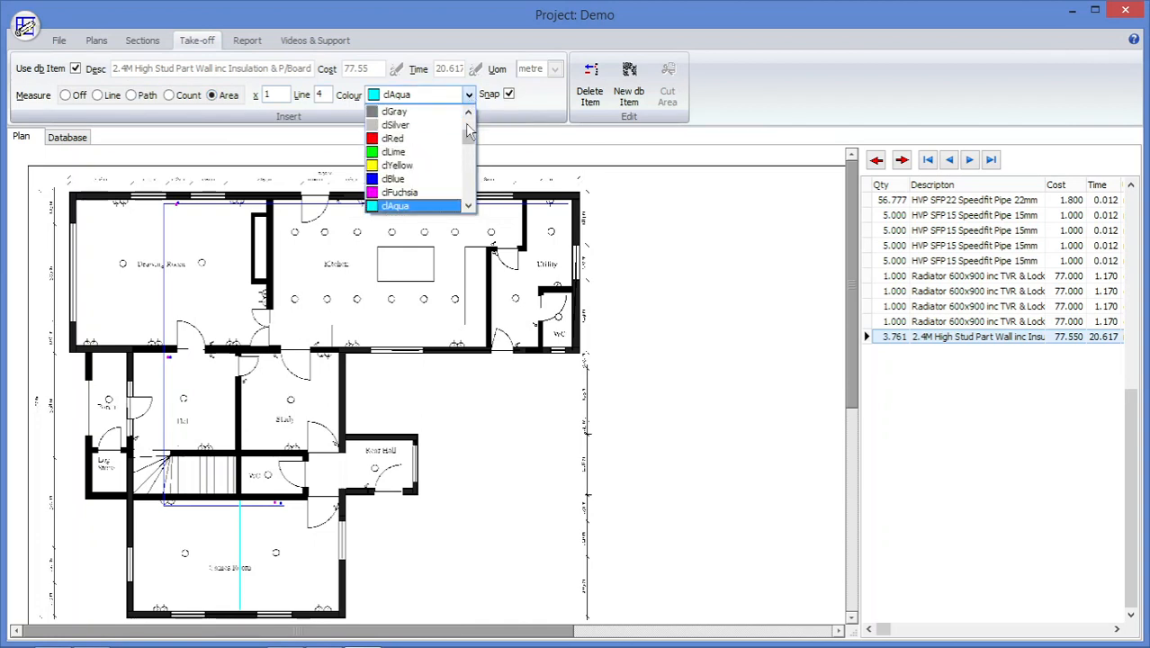
{"action": "left_click", "coordinate": [441, 151]}
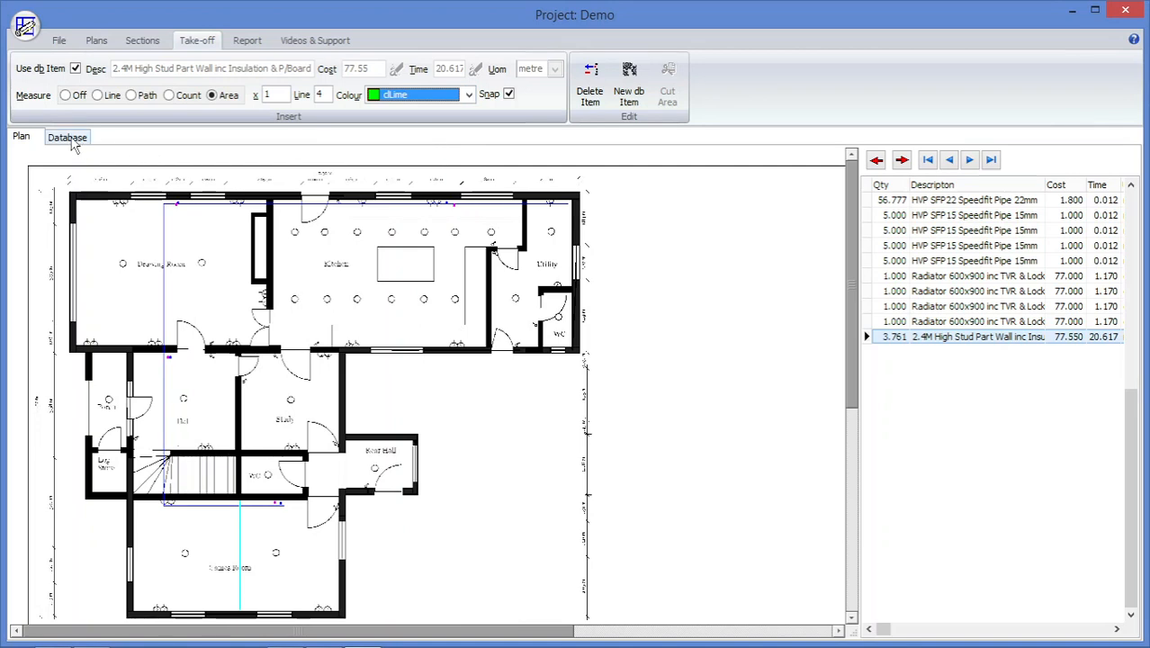
Choose Concrete Ready Mix Cu M from the Aggregate range of the parts database as the take-off item, with a multiplier of 0.15.
{"action": "left_click", "coordinate": [72, 139]}
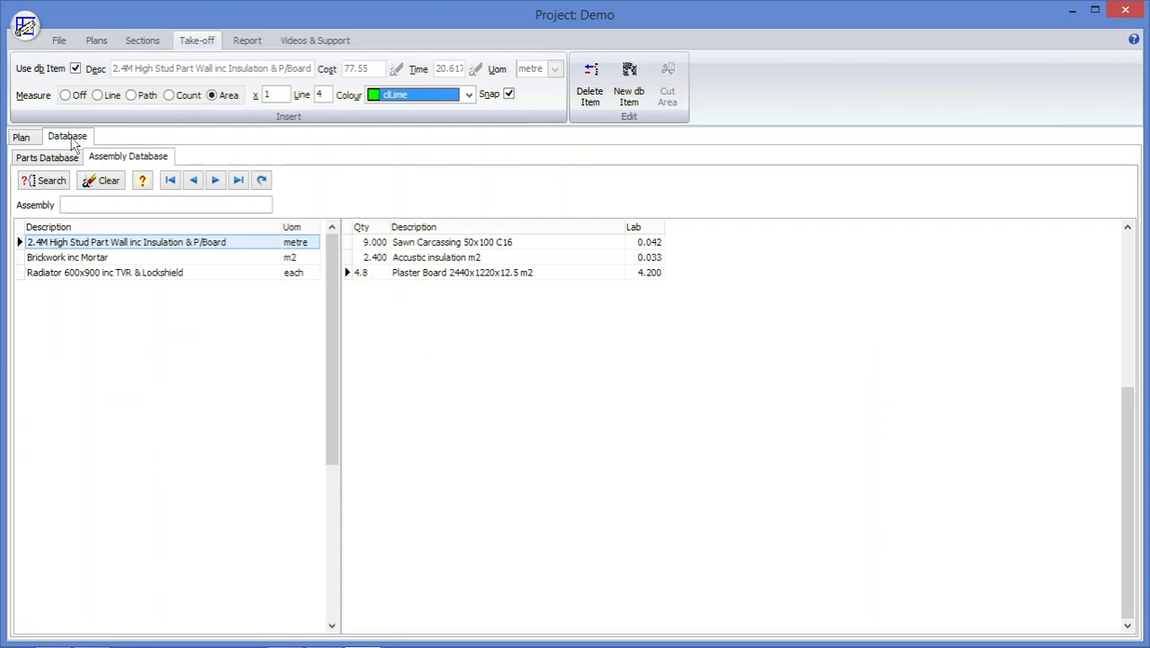
{"action": "left_click", "coordinate": [64, 160]}
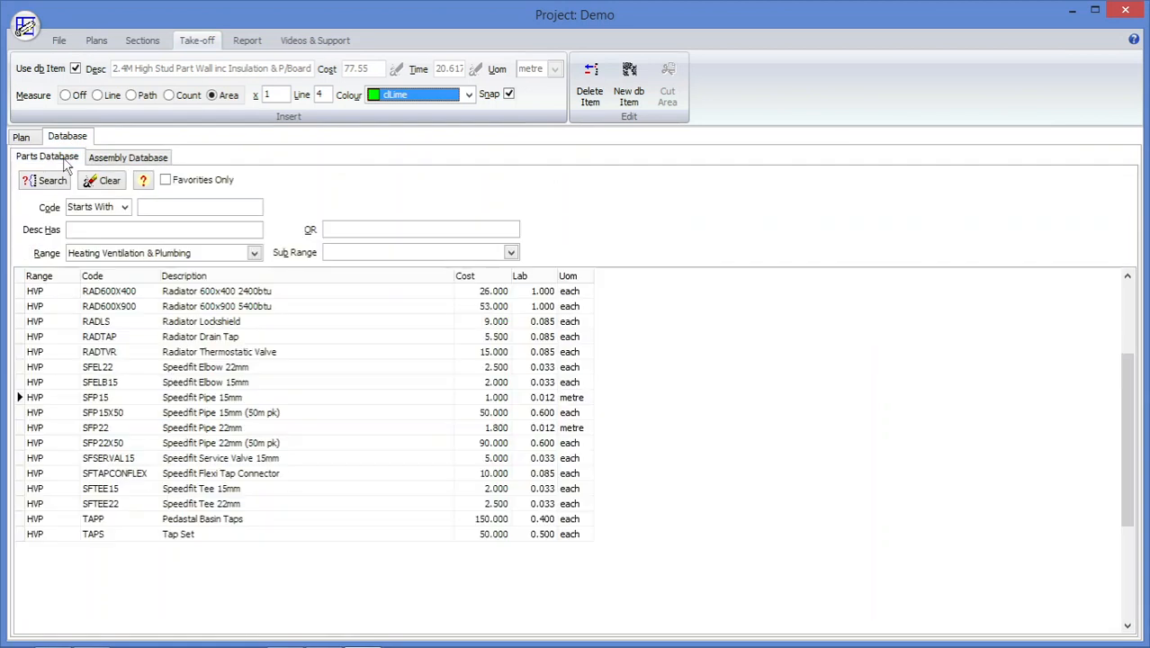
{"action": "left_click", "coordinate": [255, 253]}
{"action": "left_click", "coordinate": [210, 270]}
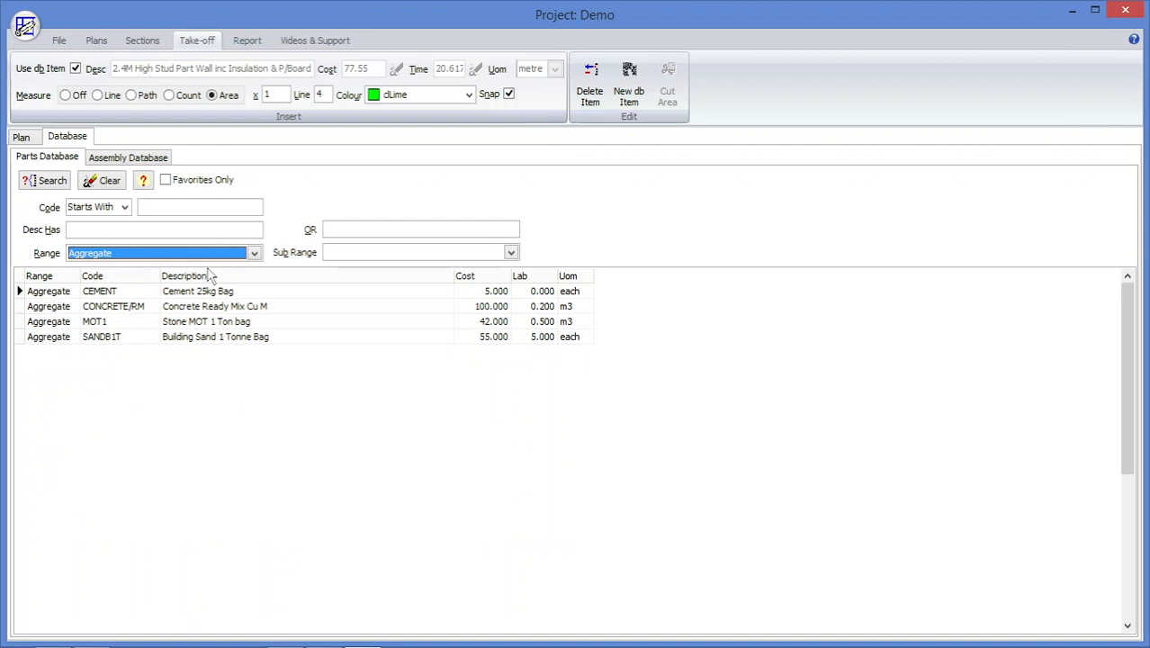
{"action": "double_click", "coordinate": [232, 308]}
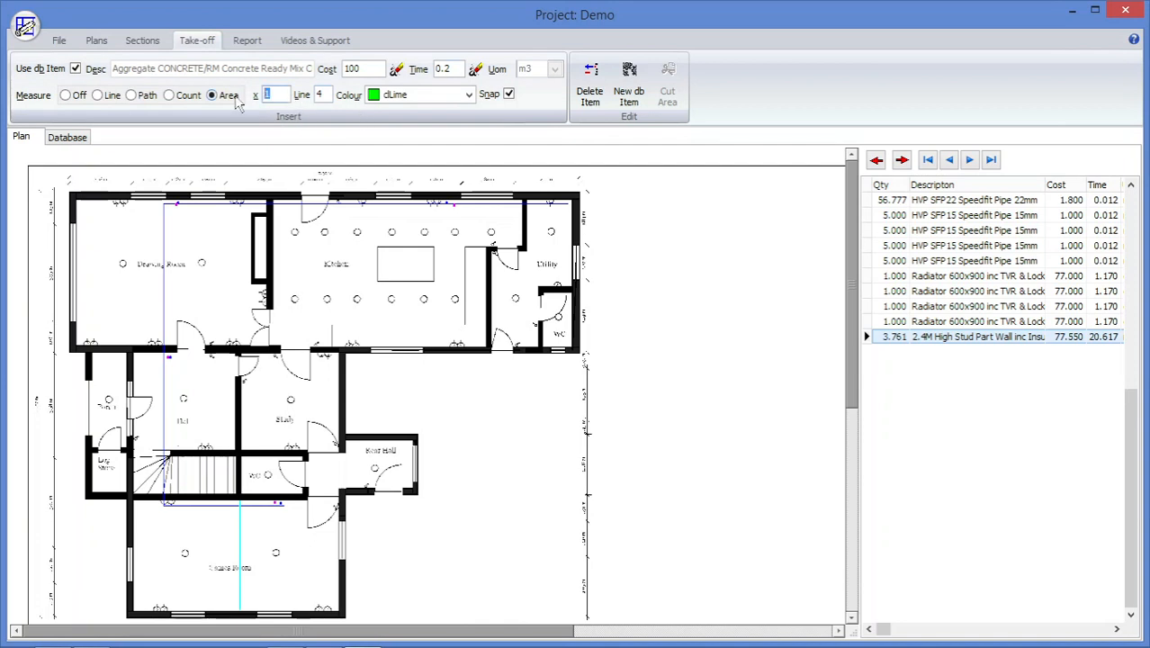
{"action": "type", "text": ".15"}
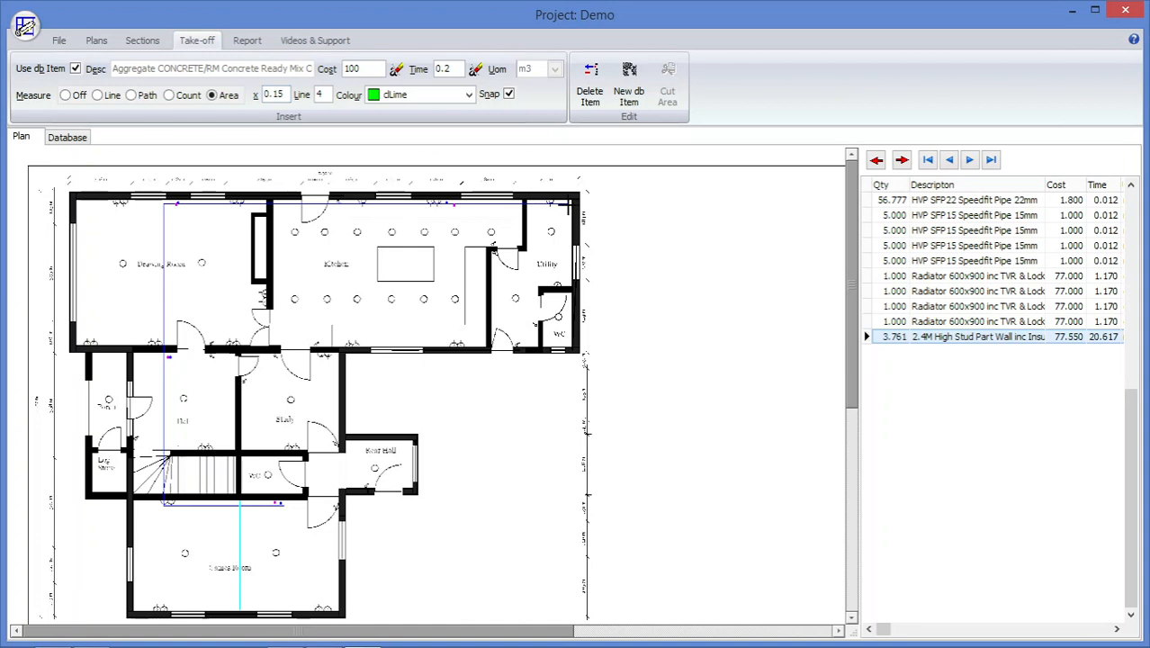
Measure the concrete area by tracing the inside of the building's outer walls, from the Drawing Room past the Utility, Rear Hall, lowest room and Log Store.
{"action": "double_click", "coordinate": [568, 205]}
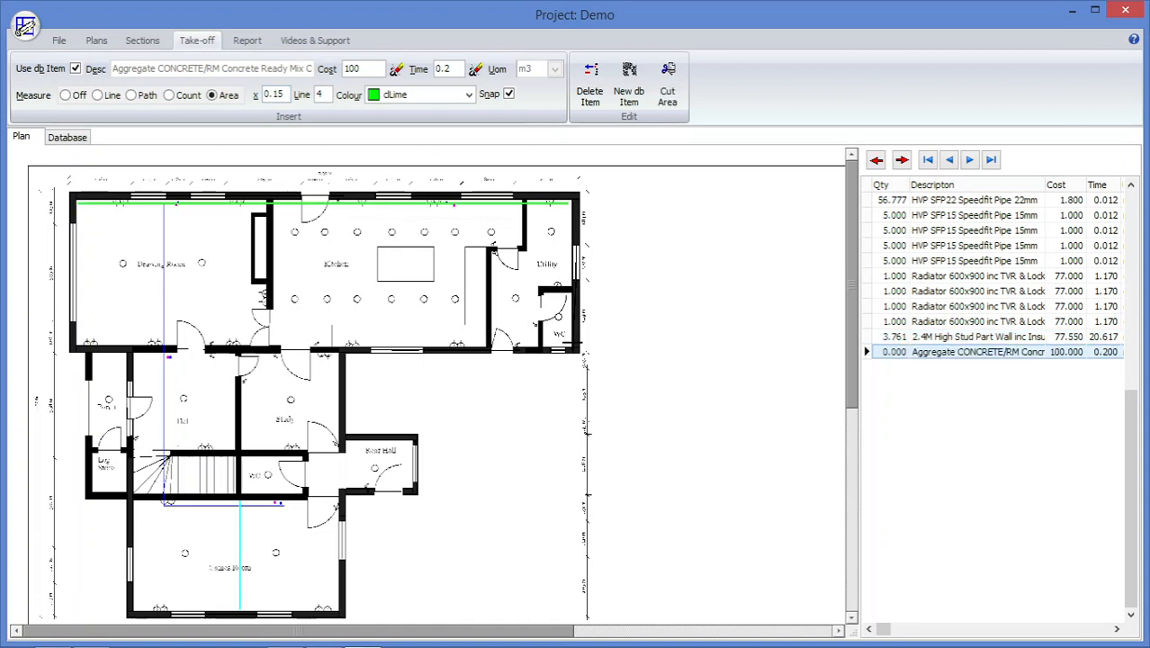
{"action": "left_click", "coordinate": [569, 349]}
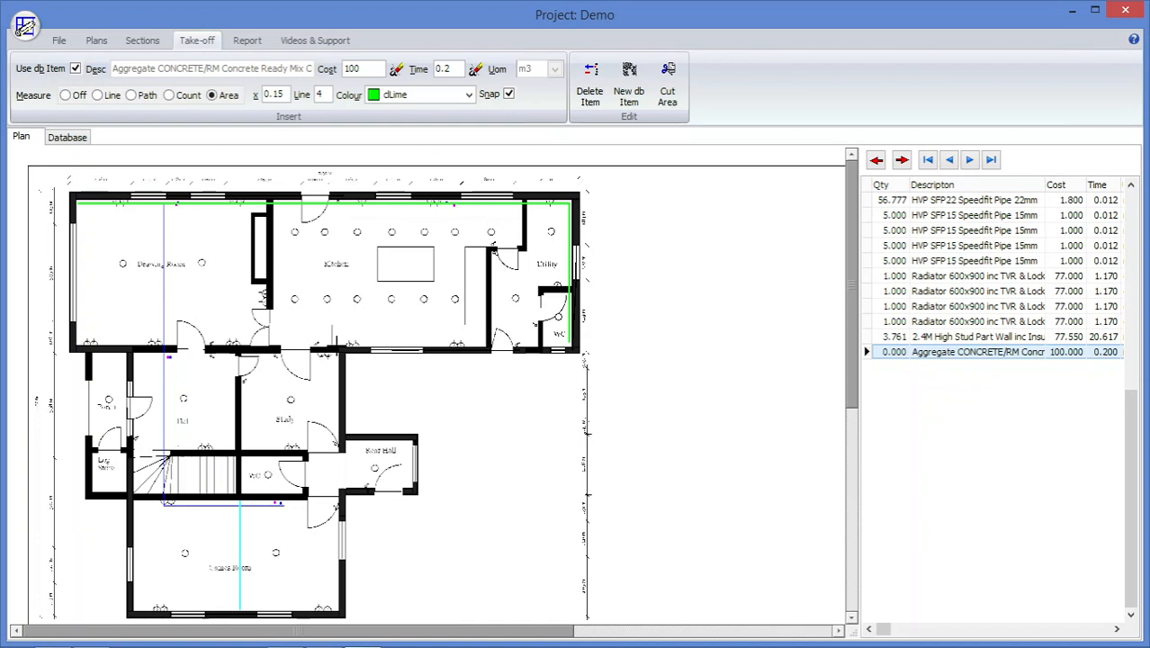
{"action": "left_click", "coordinate": [335, 344]}
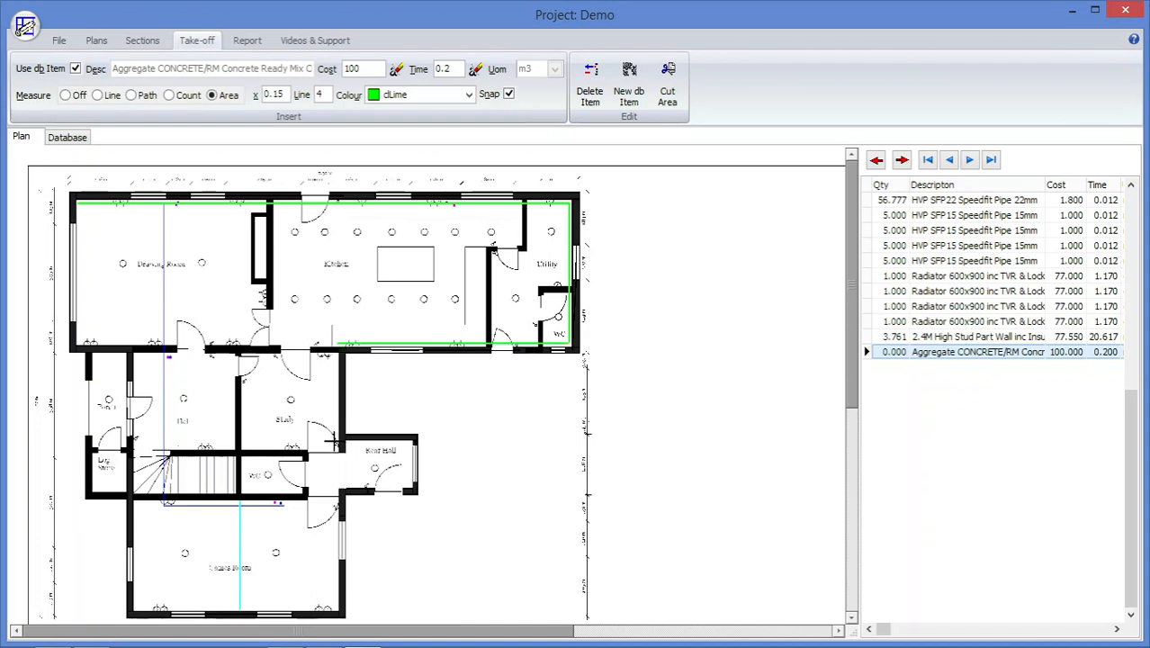
{"action": "left_click", "coordinate": [339, 443]}
{"action": "left_click", "coordinate": [413, 442]}
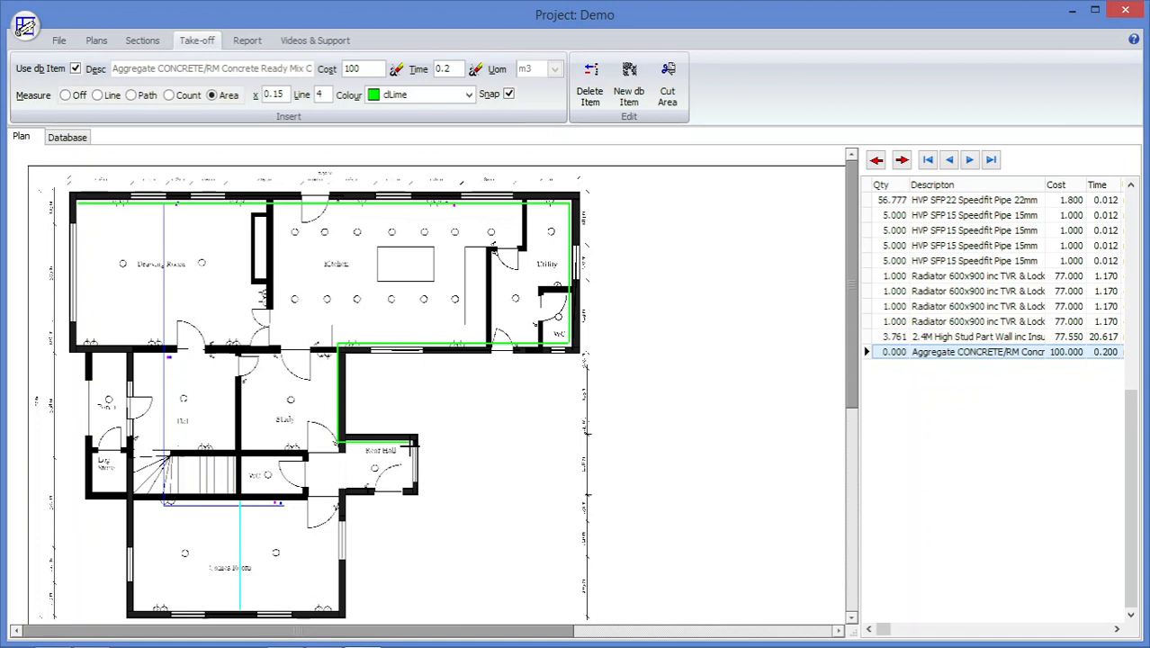
{"action": "left_click", "coordinate": [413, 486]}
{"action": "left_click", "coordinate": [336, 487]}
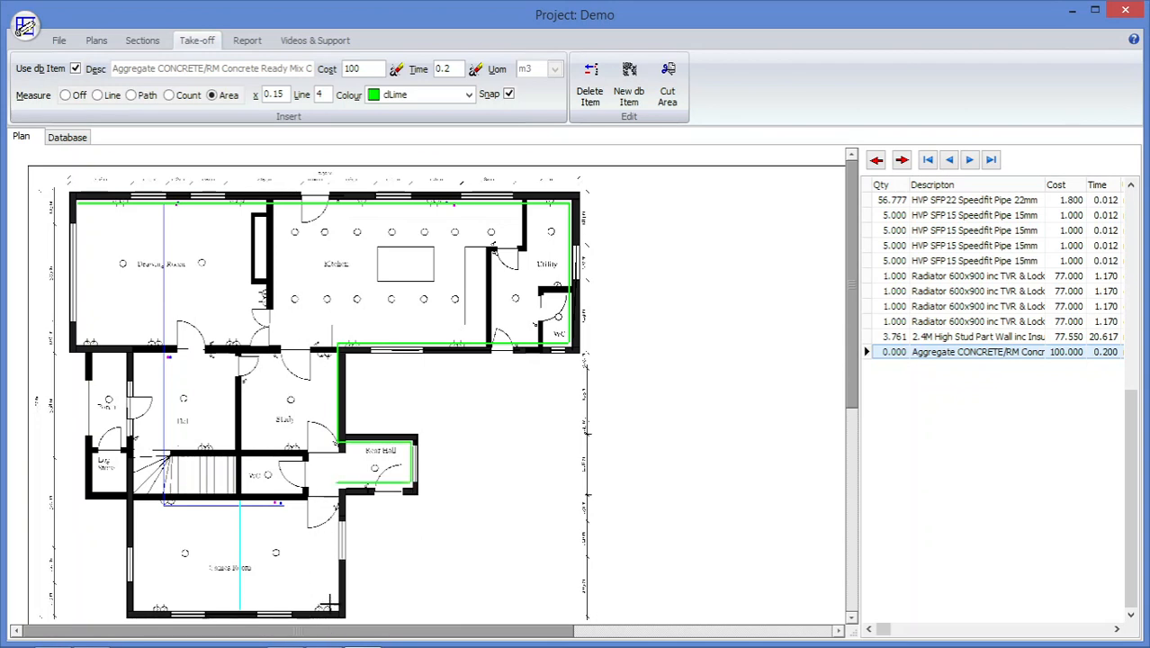
{"action": "left_click", "coordinate": [337, 613]}
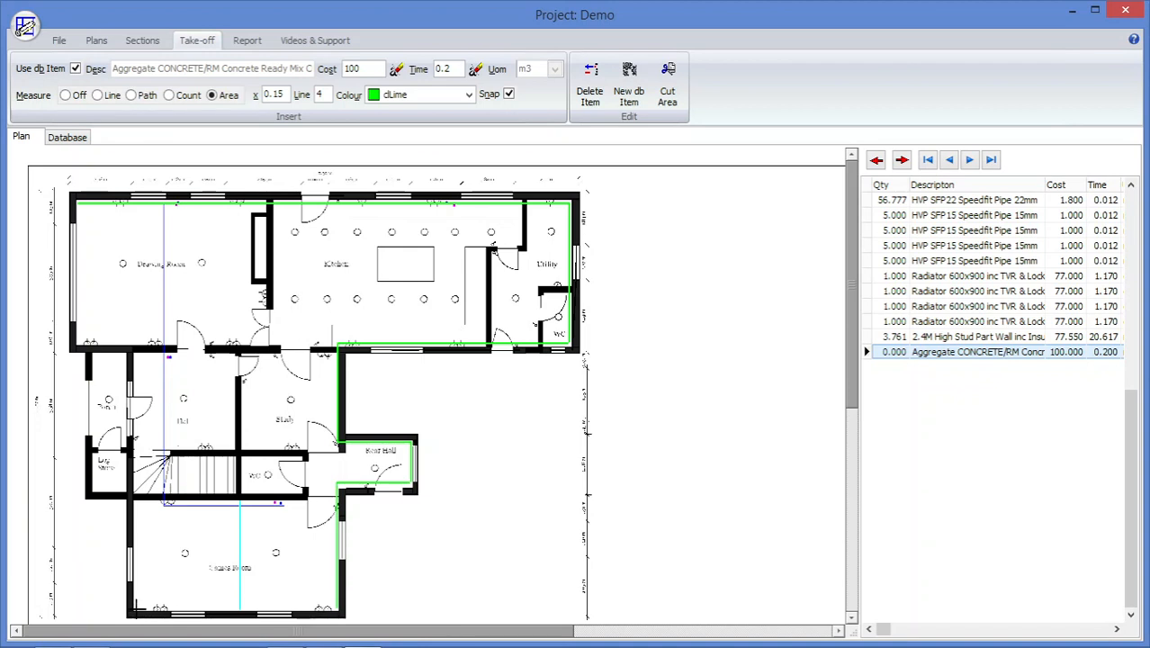
{"action": "left_click", "coordinate": [134, 610]}
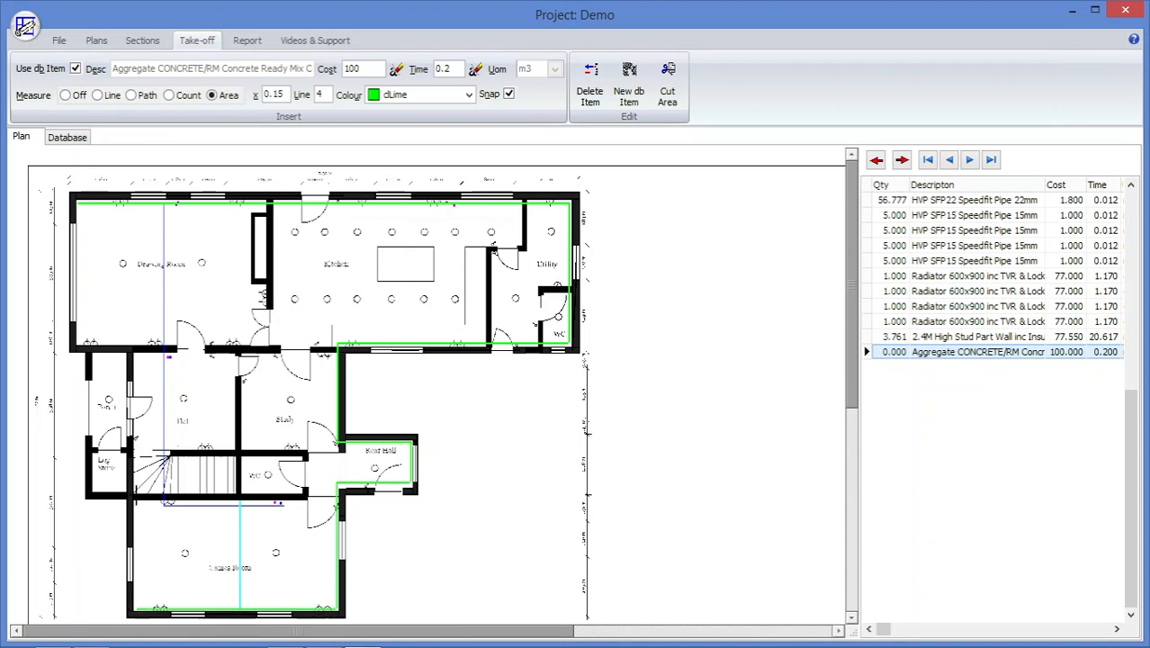
{"action": "left_click", "coordinate": [136, 486]}
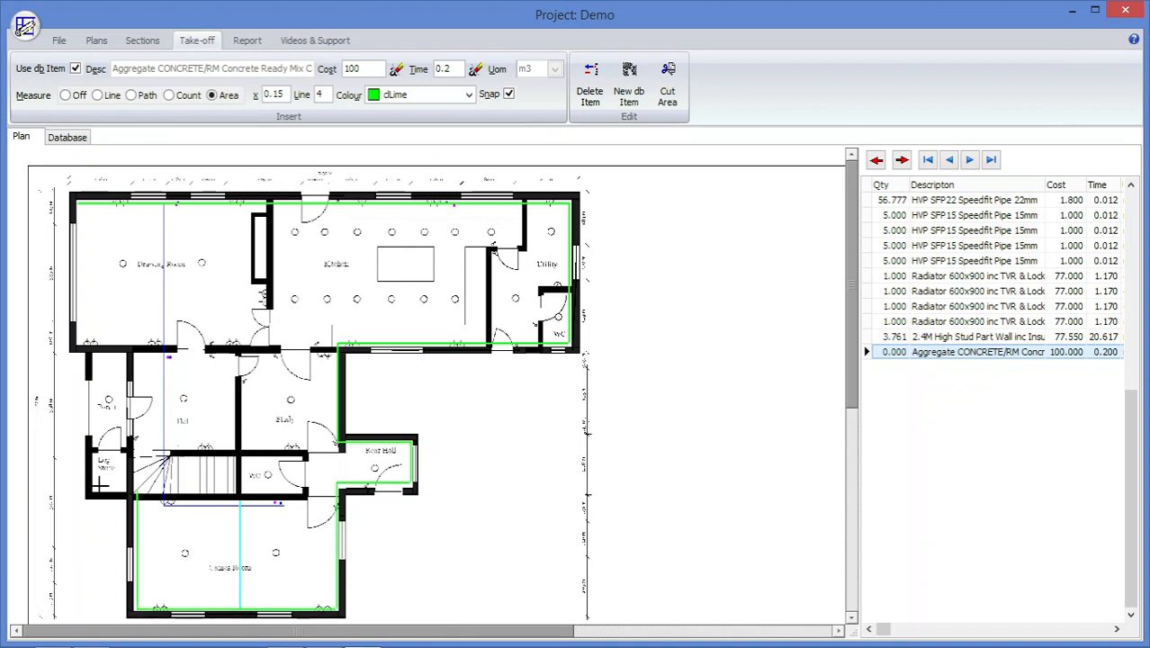
{"action": "left_click", "coordinate": [92, 492]}
{"action": "left_click", "coordinate": [93, 342]}
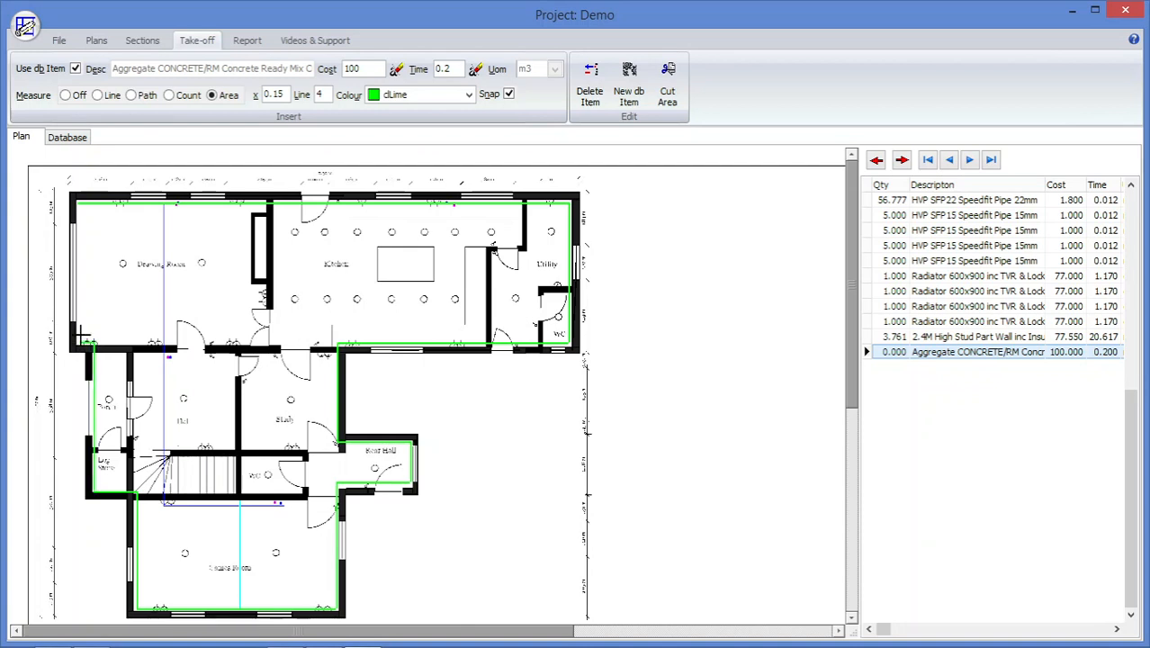
{"action": "double_click", "coordinate": [87, 342]}
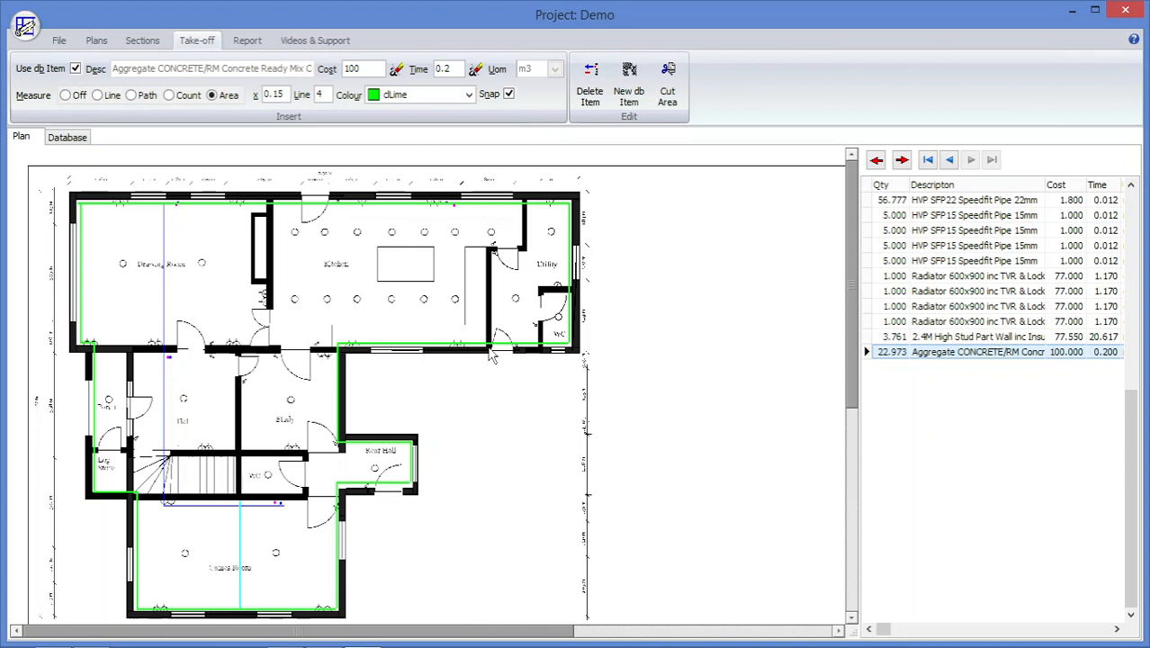
Import the image file Elevation.jpg as a new non-PDF plan and keep Elevation as its description.
{"action": "left_click", "coordinate": [95, 41]}
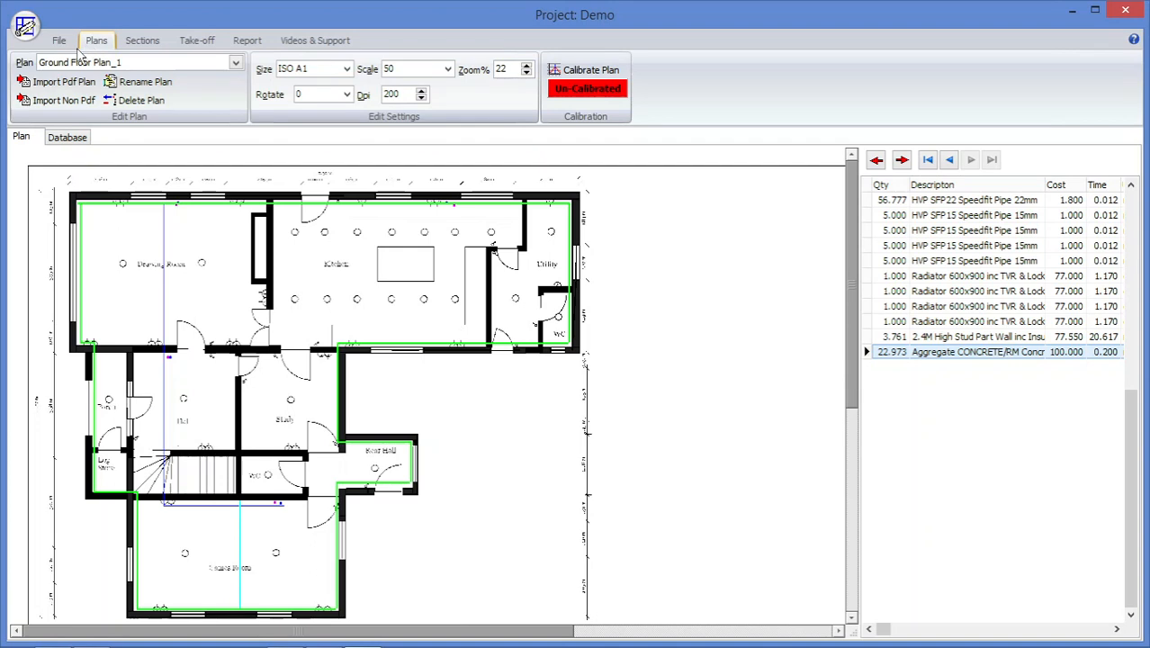
{"action": "left_click", "coordinate": [60, 101]}
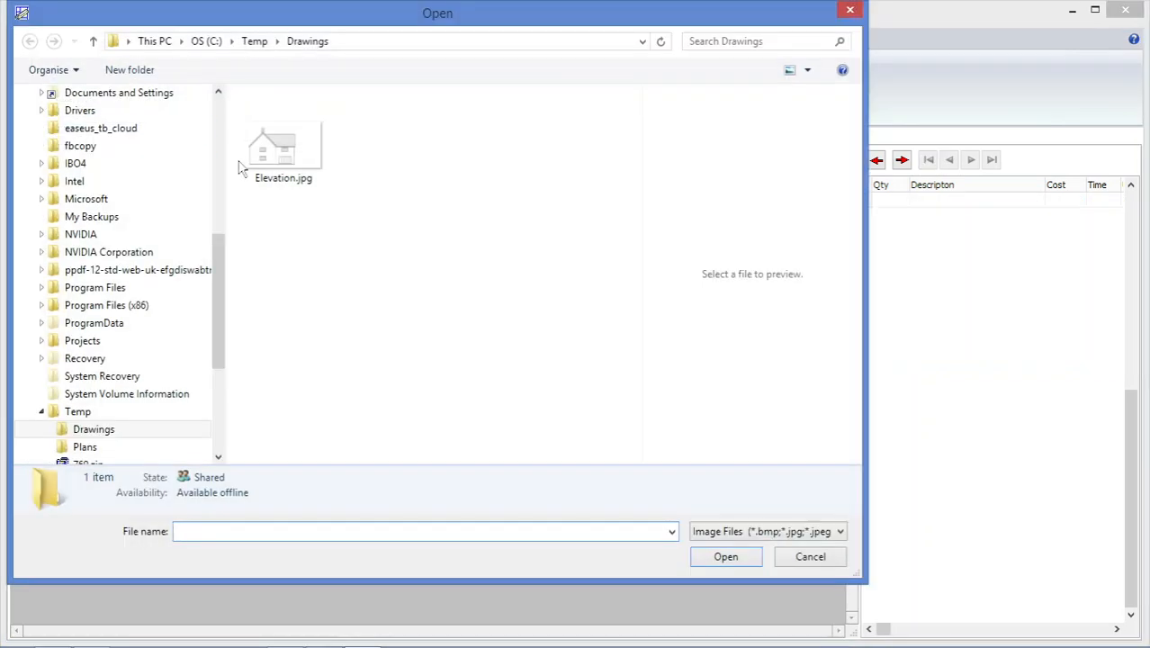
{"action": "left_click", "coordinate": [268, 164]}
{"action": "double_click", "coordinate": [268, 165]}
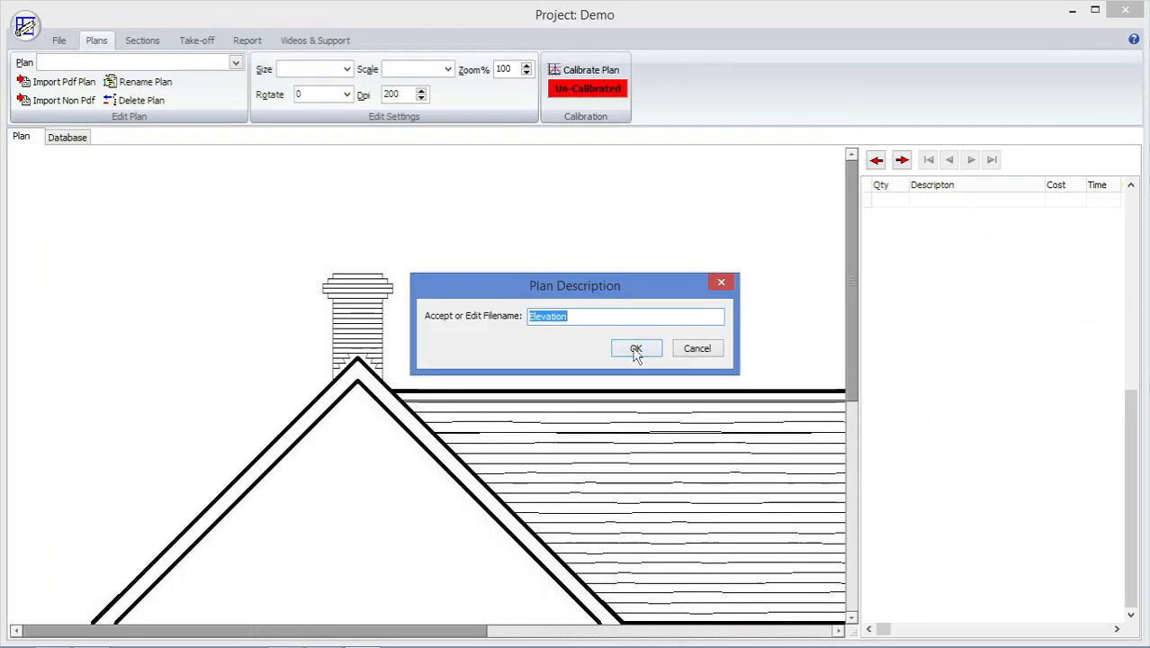
{"action": "left_click", "coordinate": [636, 351]}
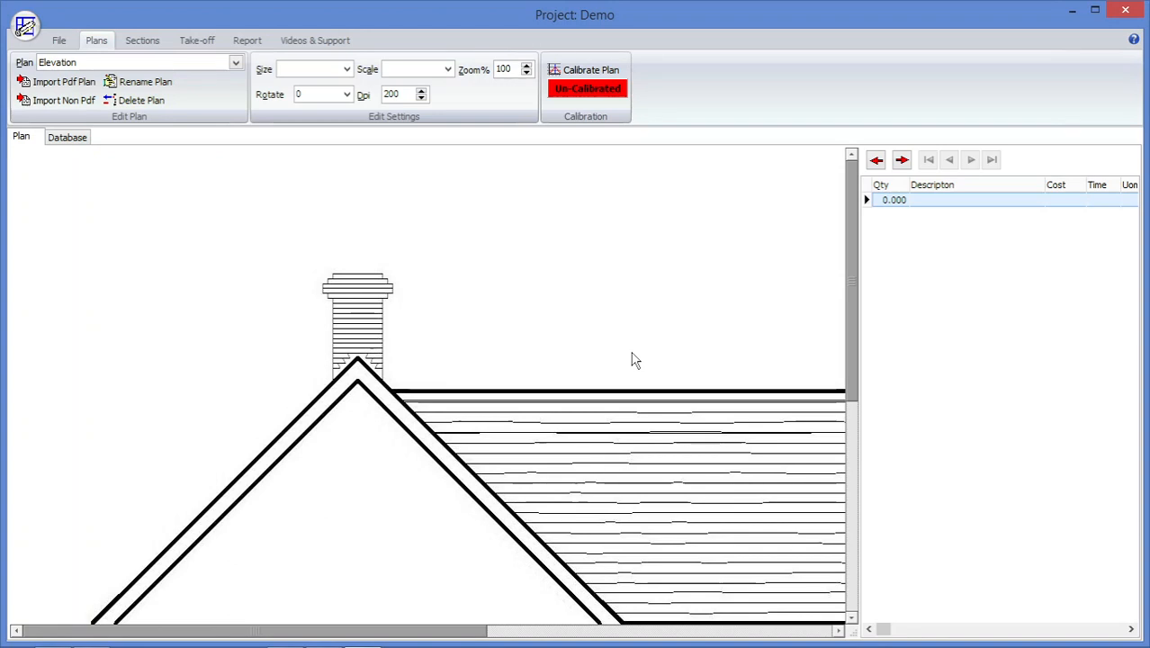
Calibrate the Elevation plan horizontally across the width of the ground-floor patio doors with a length of 3.4 m.
{"action": "scroll", "coordinate": [652, 354], "scroll_direction": "down", "scroll_amount": 3}
{"action": "scroll", "coordinate": [654, 354], "scroll_direction": "down", "scroll_amount": 2}
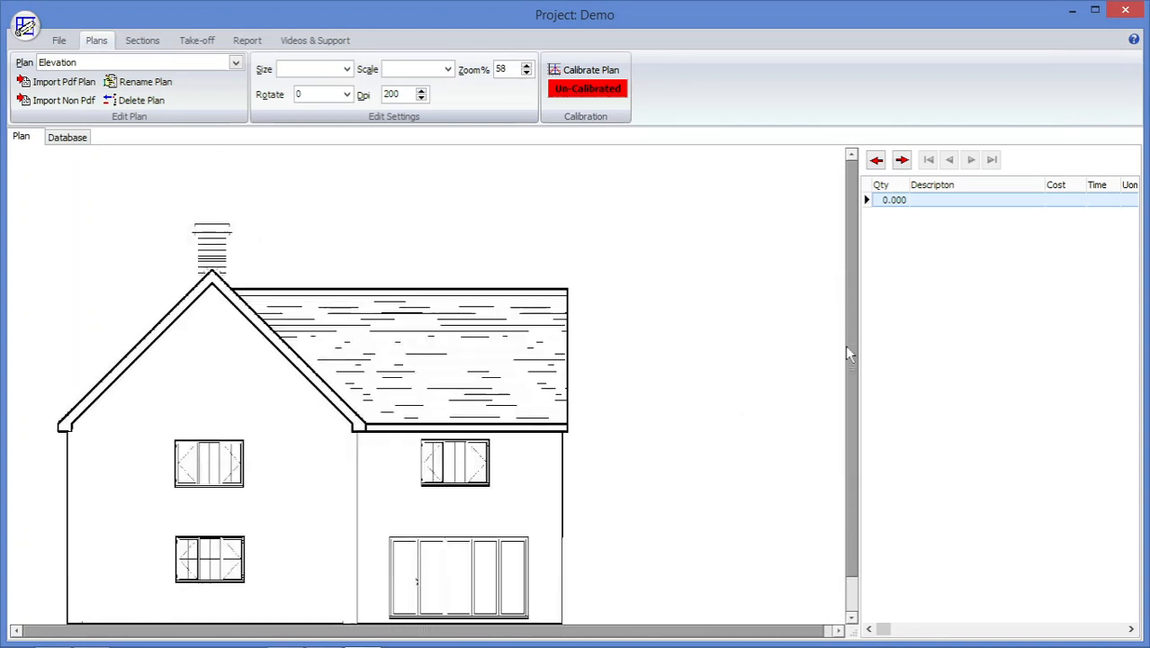
{"action": "left_click_drag", "start_coordinate": [848, 354], "coordinate": [855, 405]}
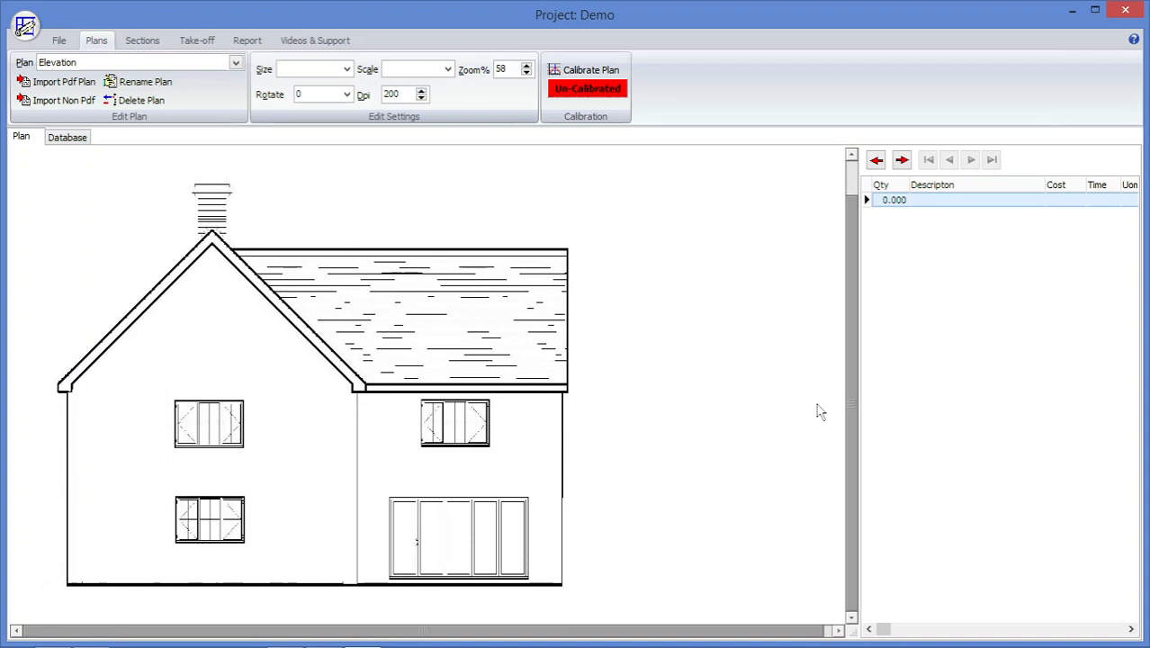
{"action": "left_click", "coordinate": [569, 72]}
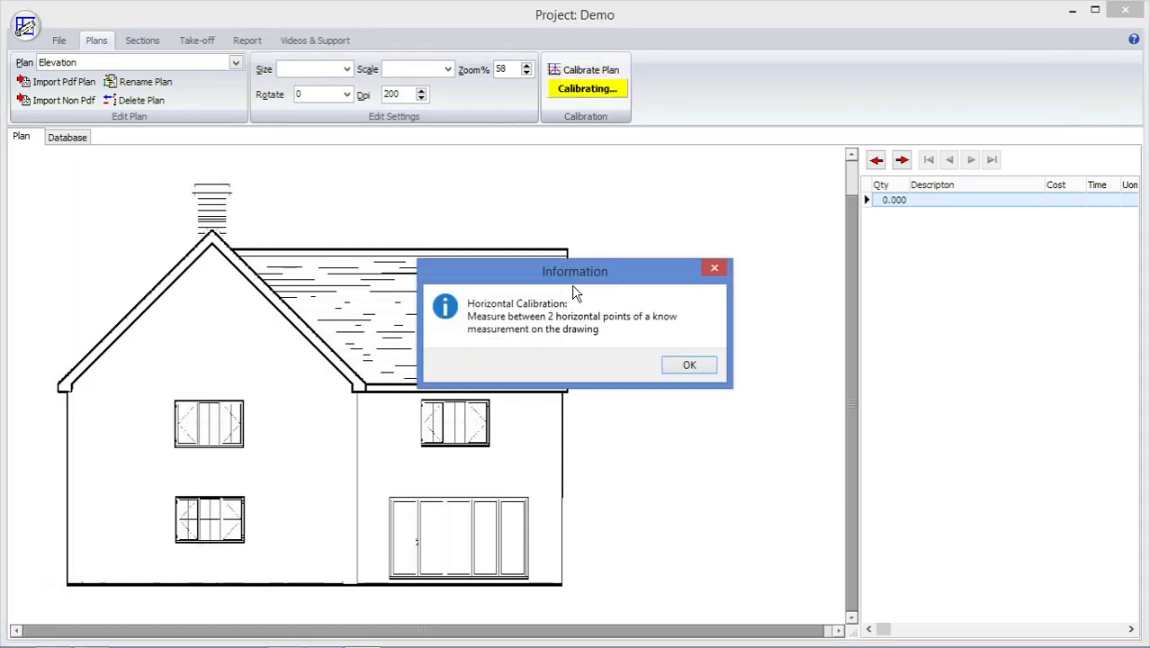
{"action": "left_click", "coordinate": [689, 368]}
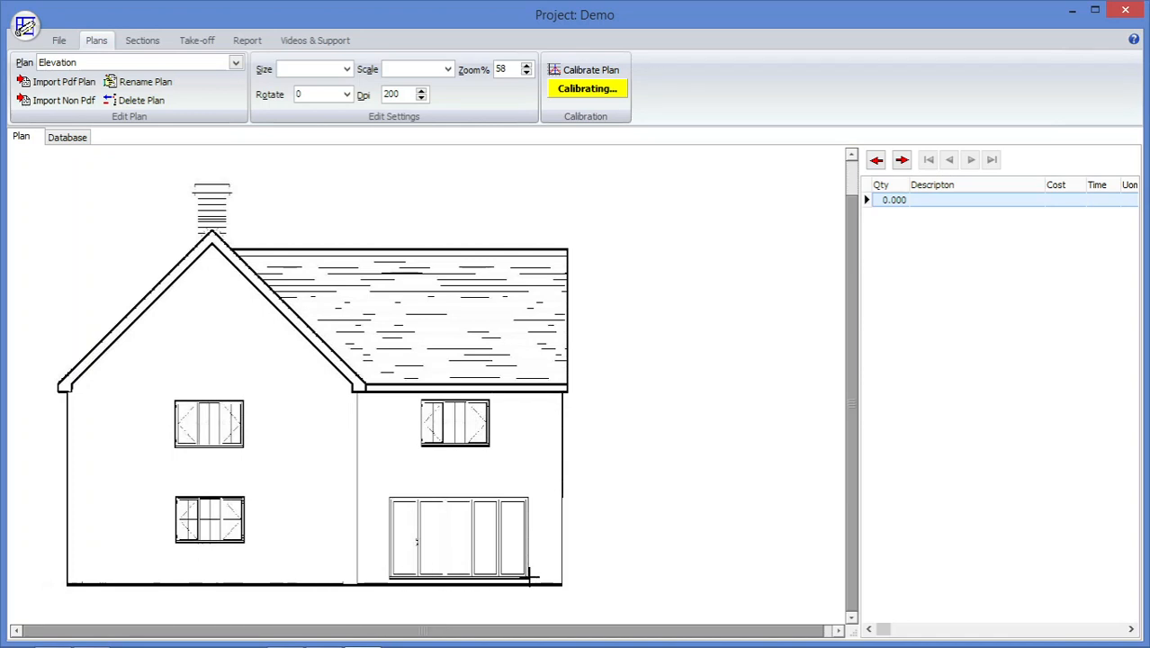
{"action": "left_click", "coordinate": [531, 578]}
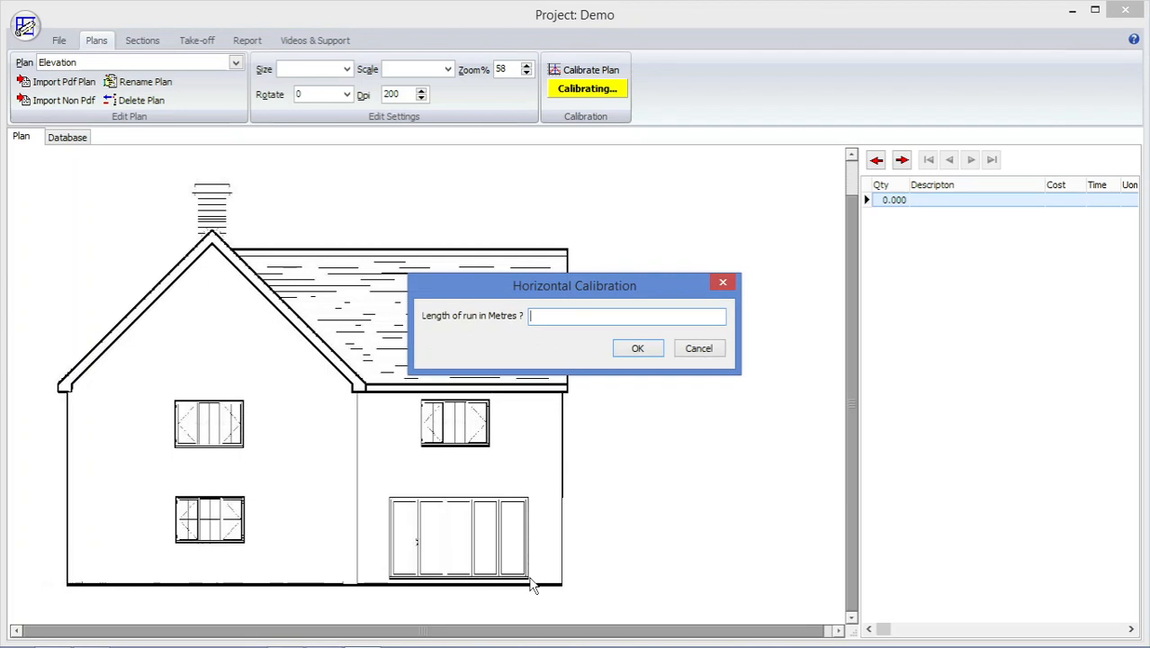
{"action": "type", "text": "3.4"}
{"action": "left_click", "coordinate": [637, 350]}
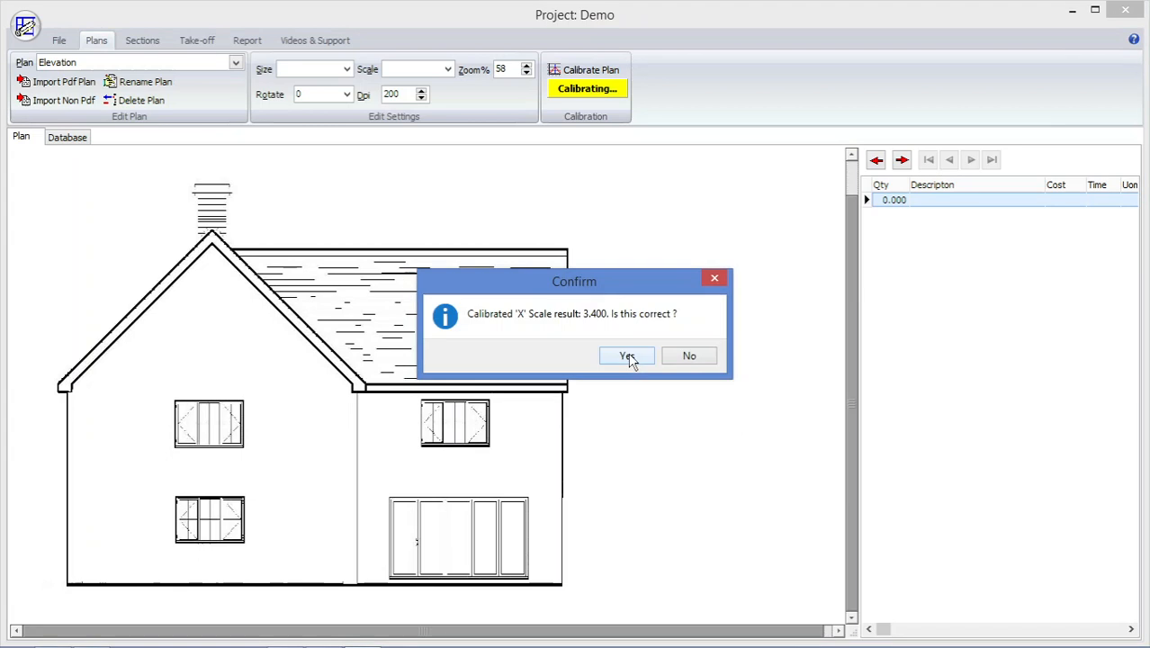
{"action": "left_click", "coordinate": [628, 356]}
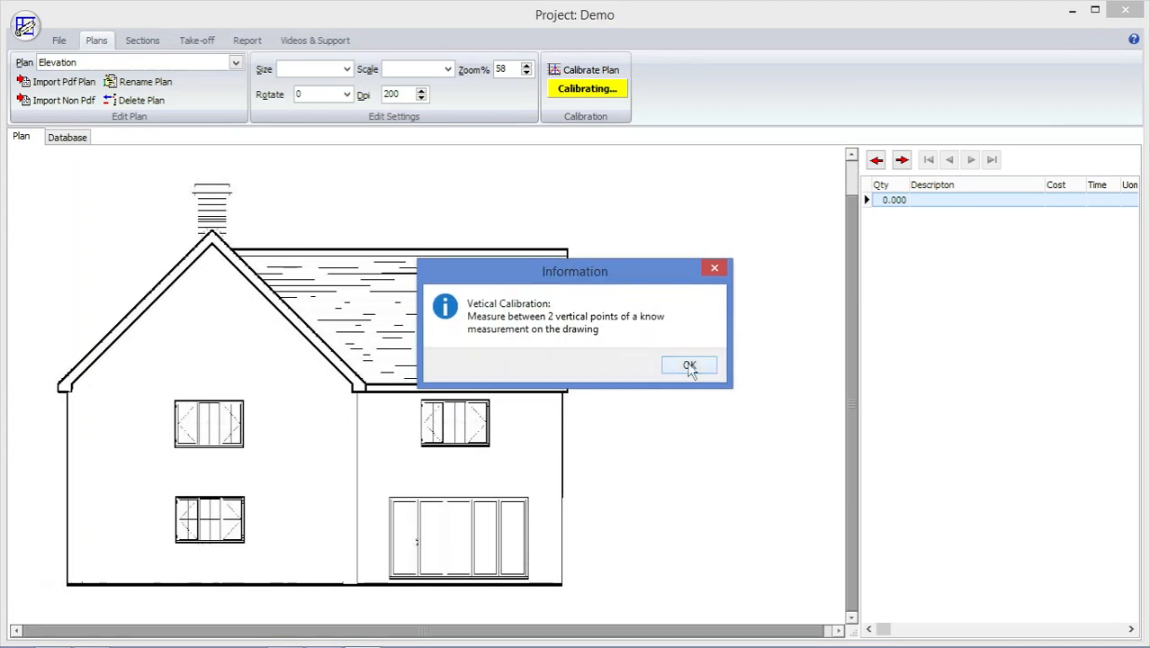
Calibrate the Elevation plan vertically over the height of the patio doors with a length of 2.05 m.
{"action": "left_click", "coordinate": [689, 367]}
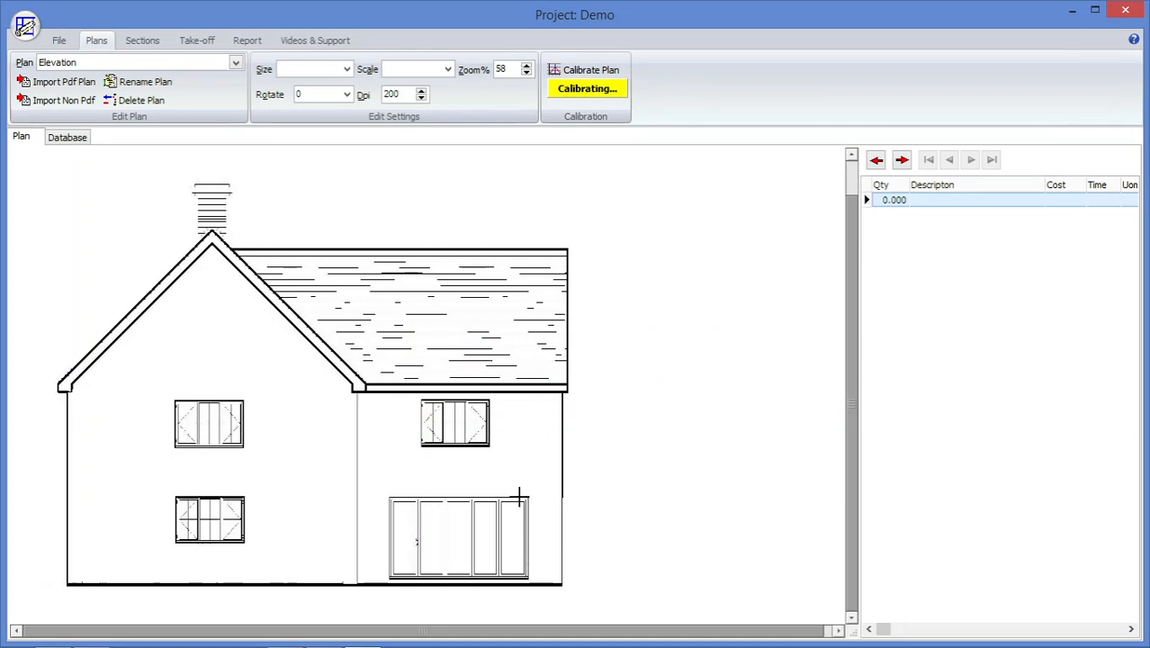
{"action": "left_click", "coordinate": [519, 578]}
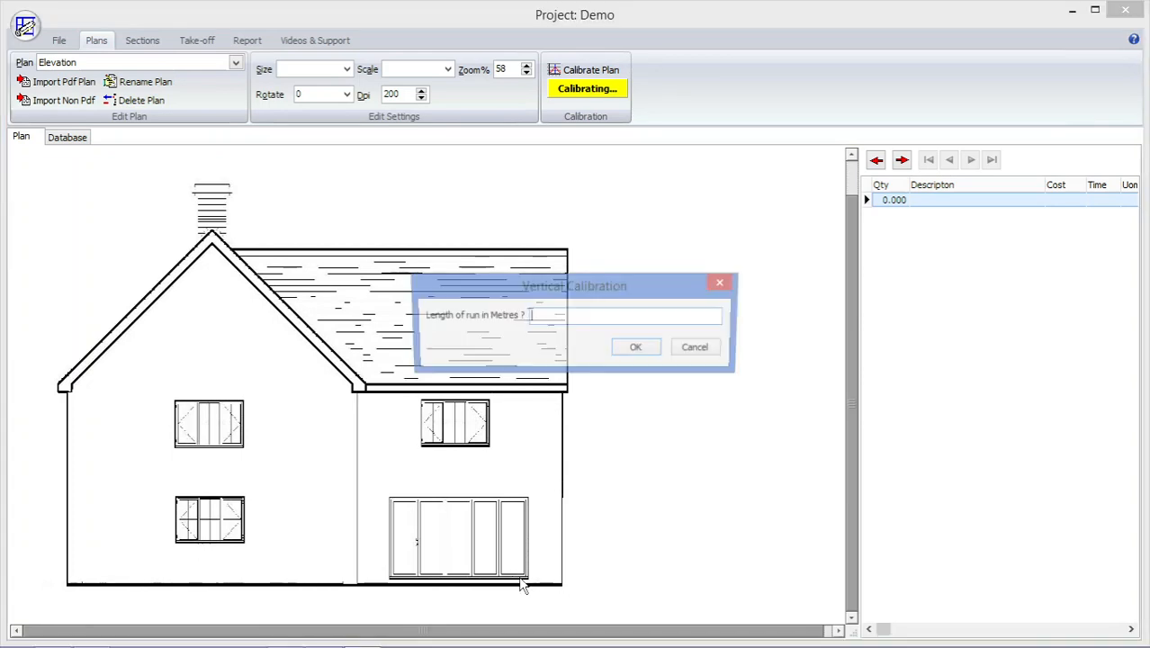
{"action": "type", "text": "2.05"}
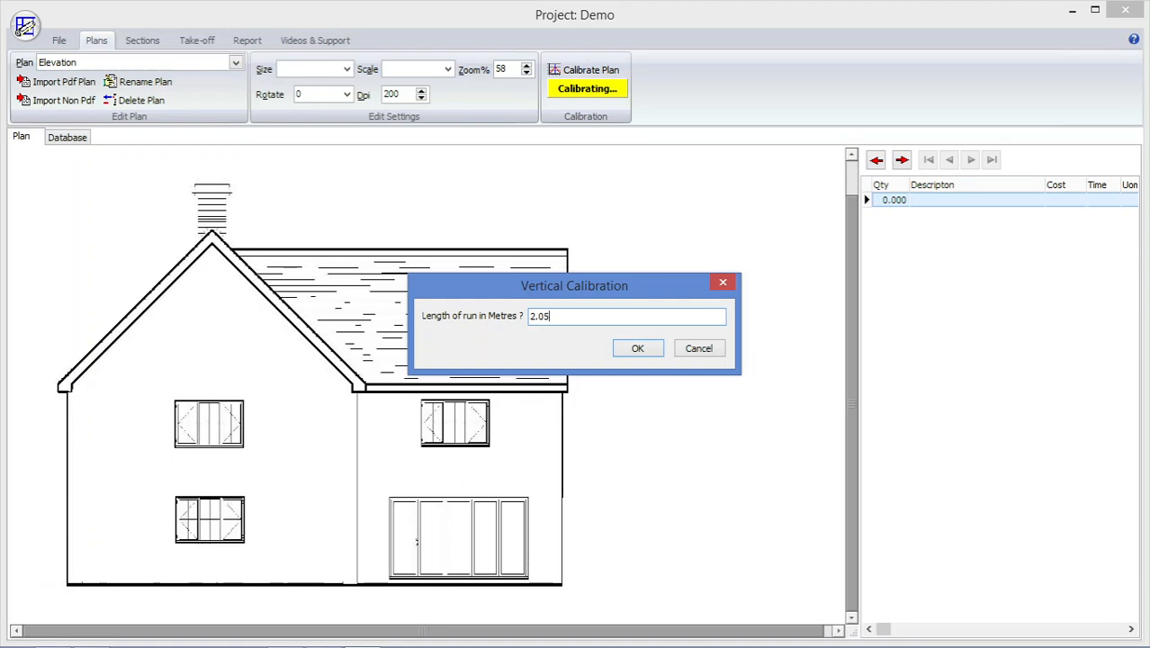
{"action": "left_click", "coordinate": [630, 352]}
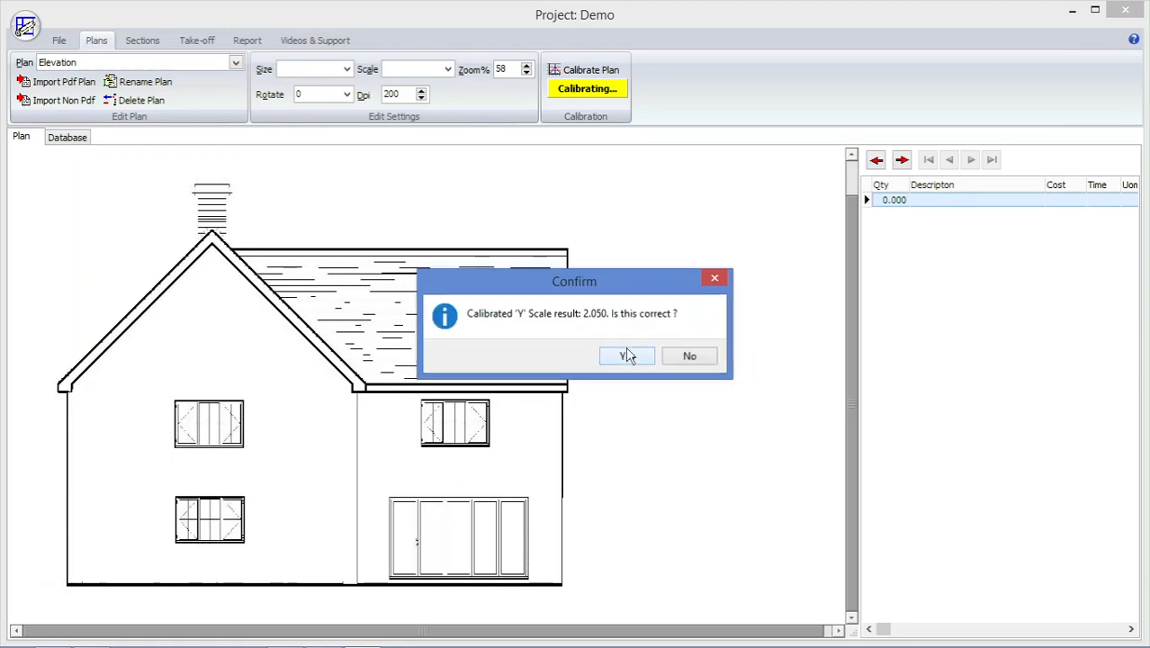
{"action": "left_click", "coordinate": [628, 356]}
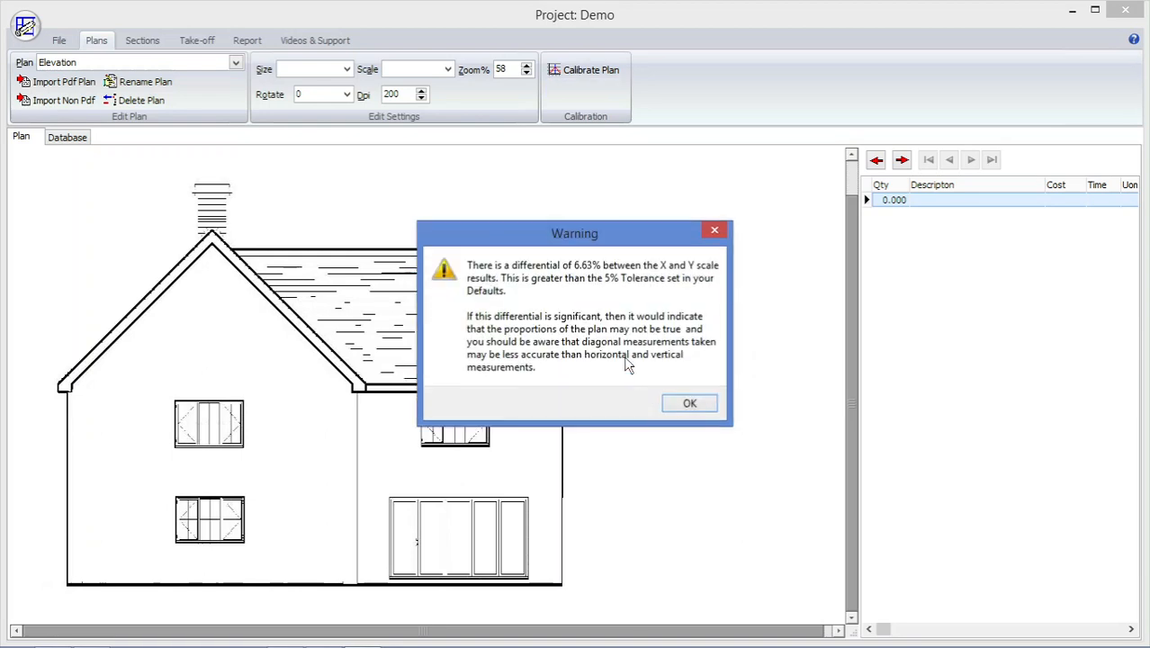
{"action": "left_click", "coordinate": [693, 404]}
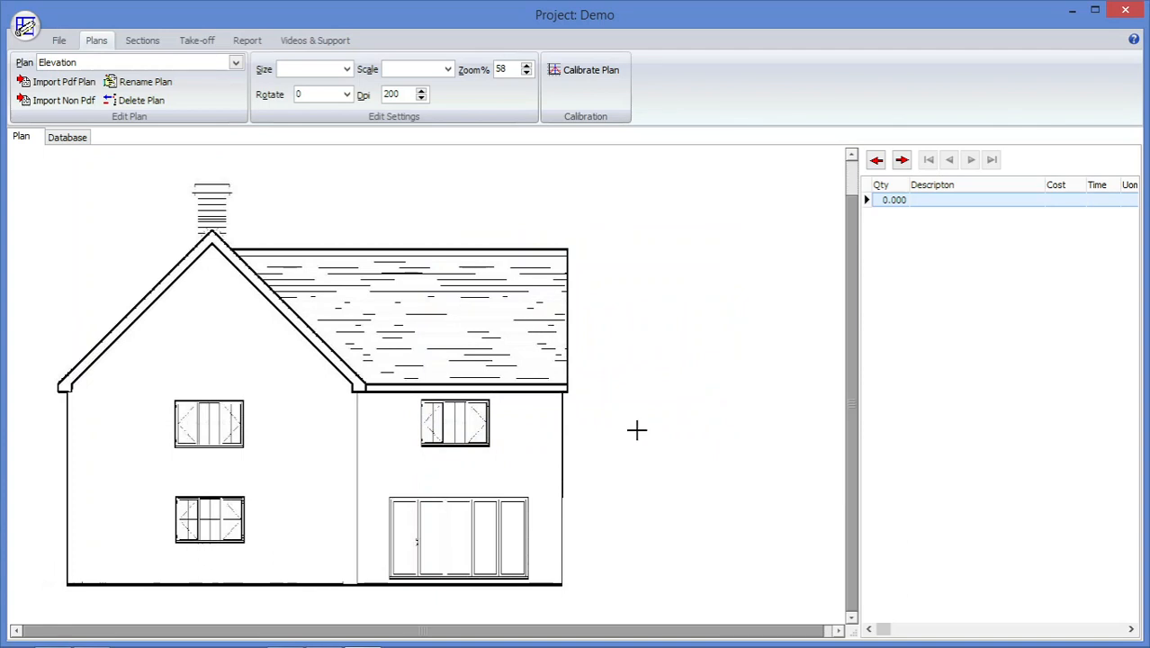
Recalibrate the Elevation plan horizontally across the patio doors' width with a length of 3.5 m.
{"action": "left_click", "coordinate": [567, 72]}
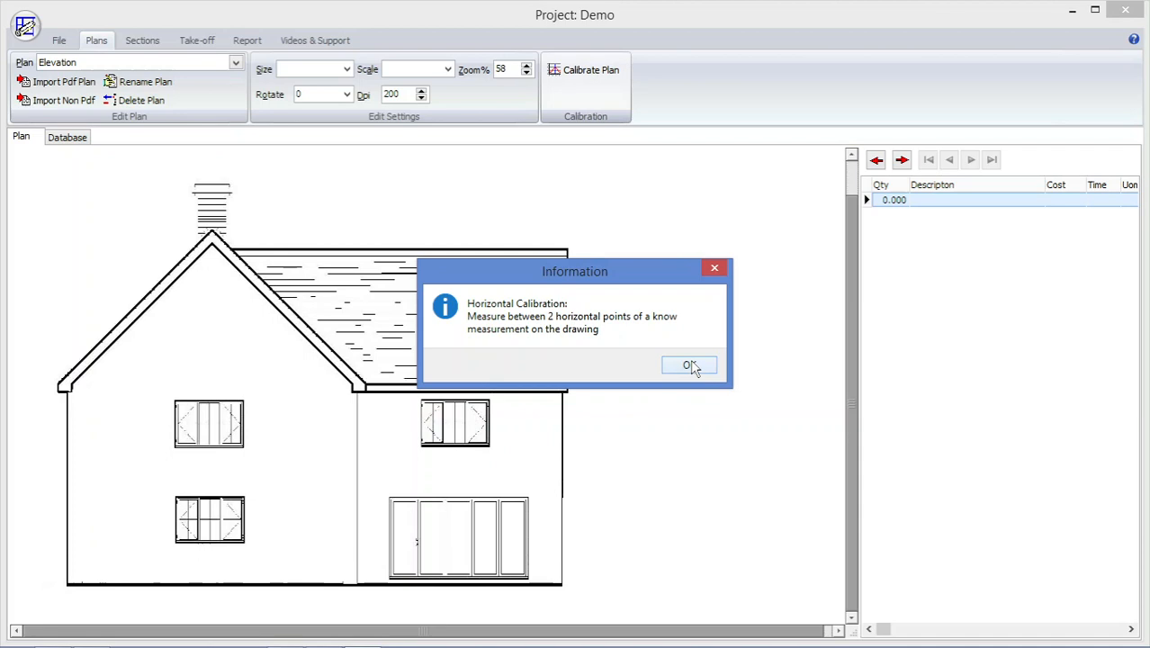
{"action": "left_click", "coordinate": [689, 366]}
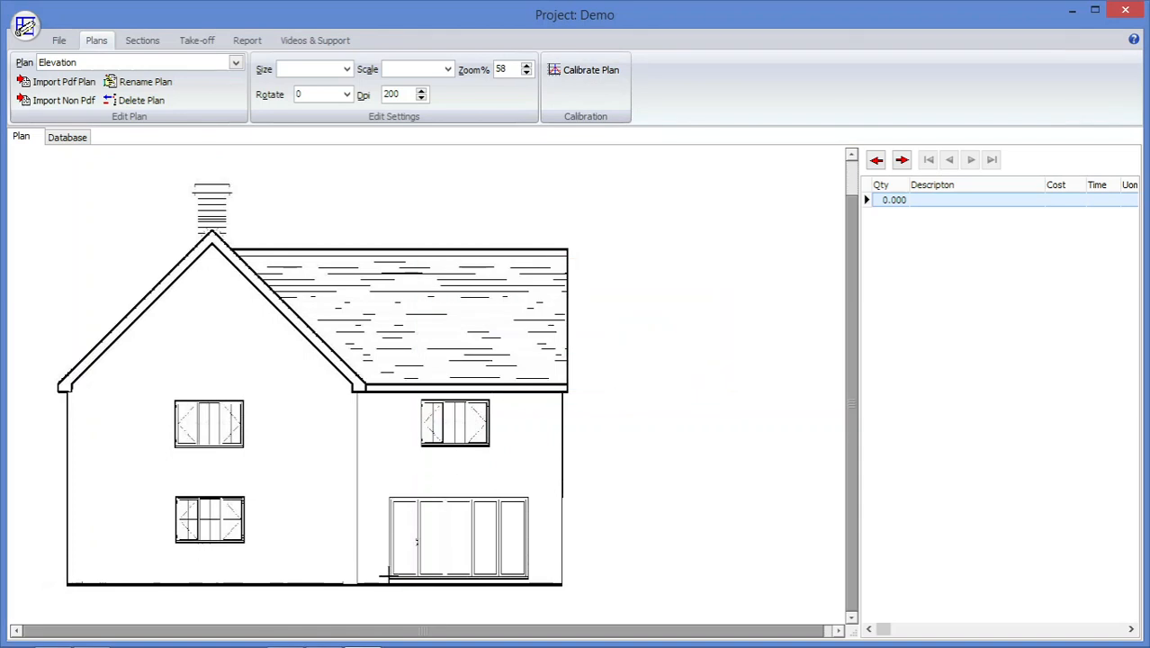
{"action": "left_click", "coordinate": [531, 574]}
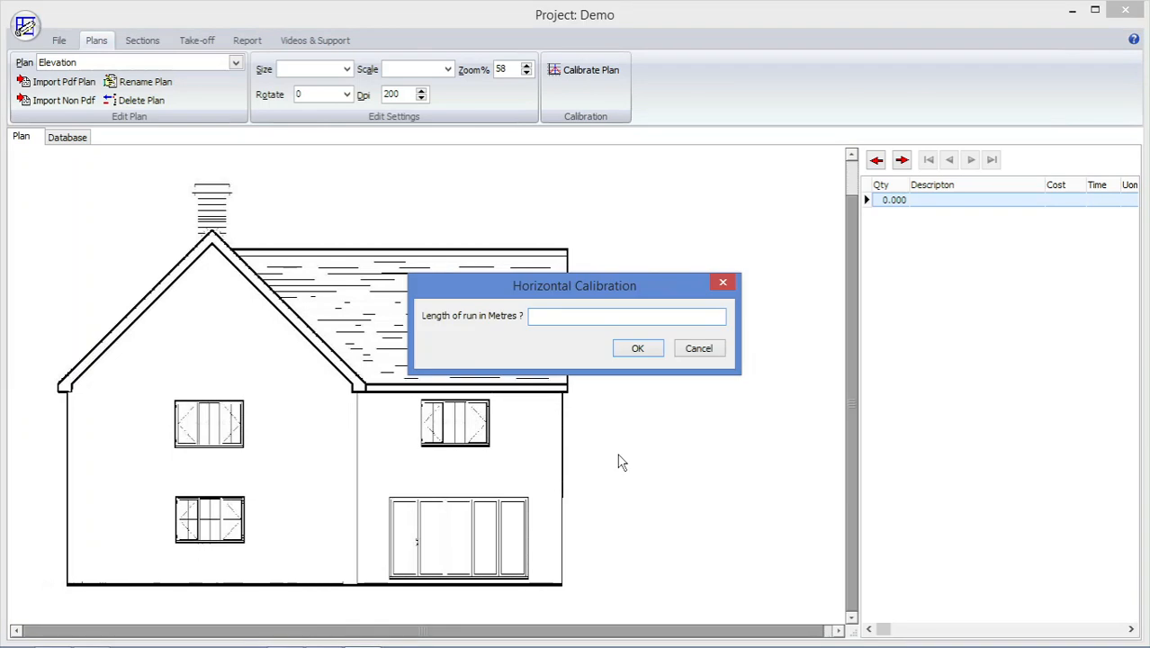
{"action": "type", "text": "3.5"}
{"action": "left_click", "coordinate": [638, 350]}
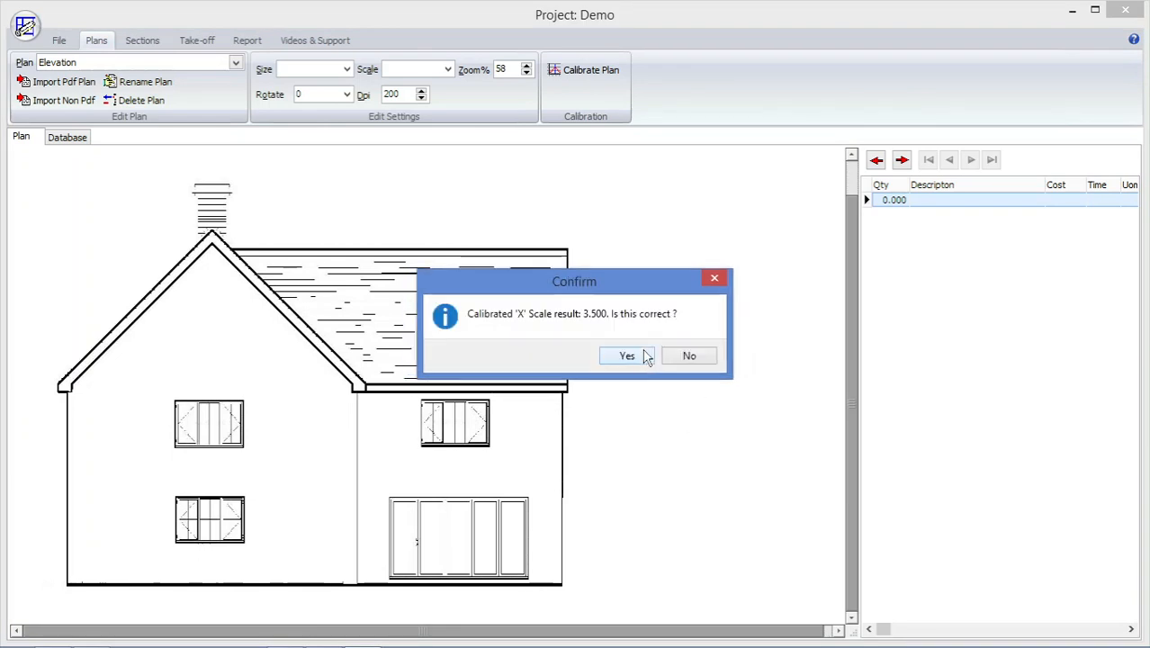
{"action": "left_click", "coordinate": [636, 361]}
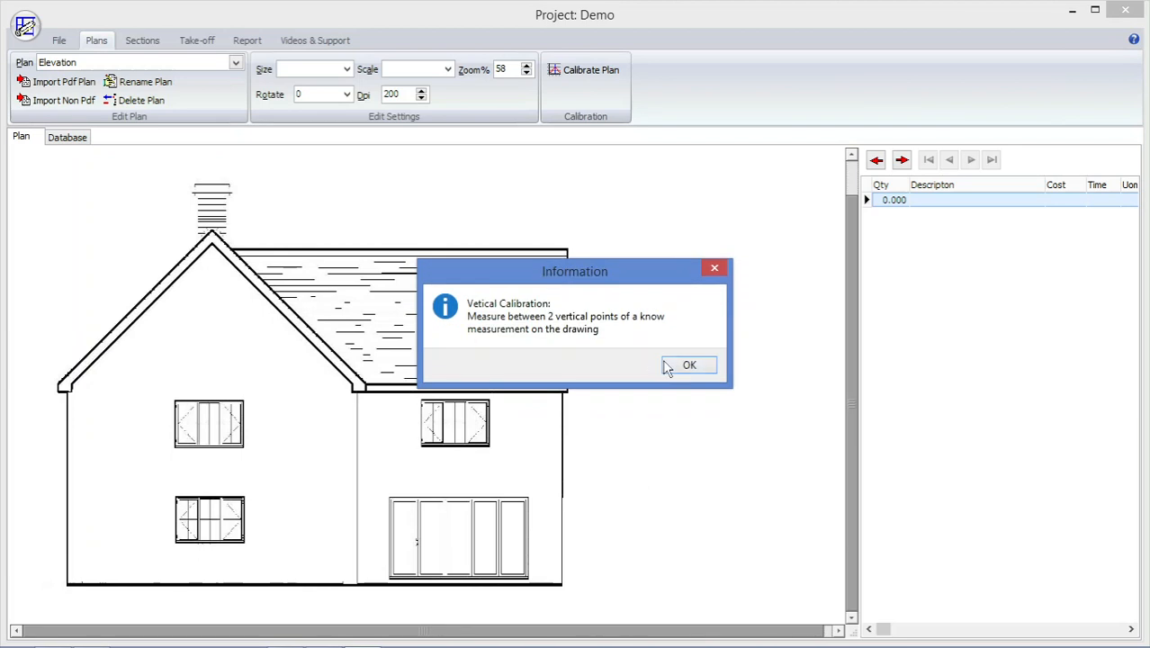
Recalibrate the Elevation plan vertically over the patio doors' height and accept the scale.
{"action": "left_click", "coordinate": [681, 363]}
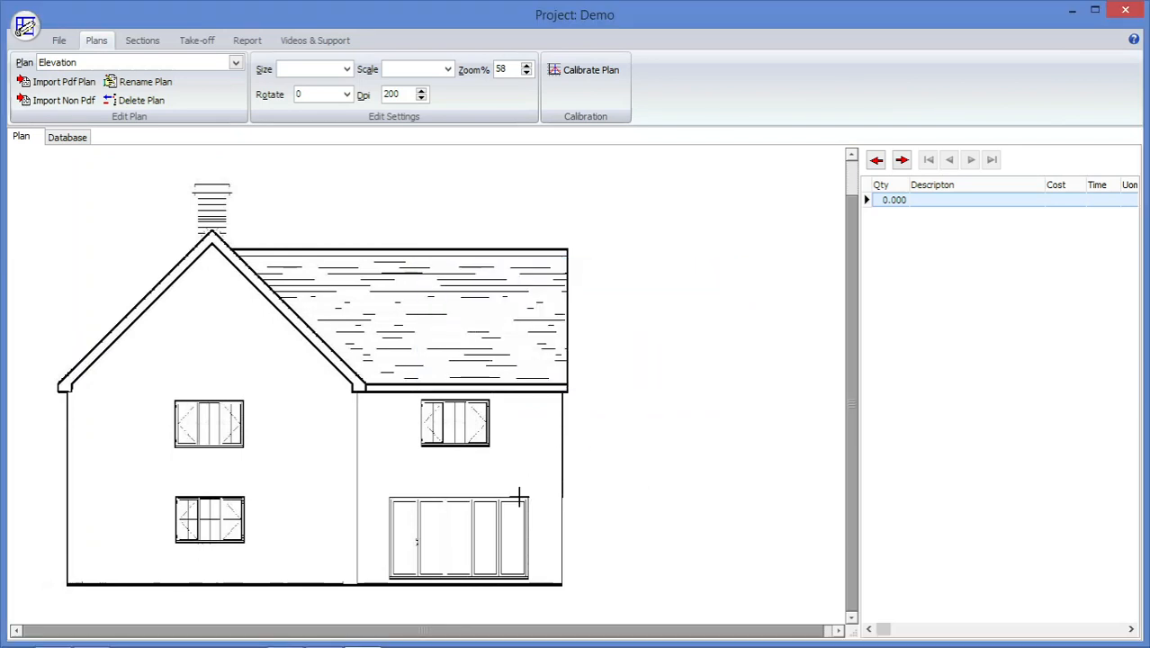
{"action": "left_click", "coordinate": [516, 580]}
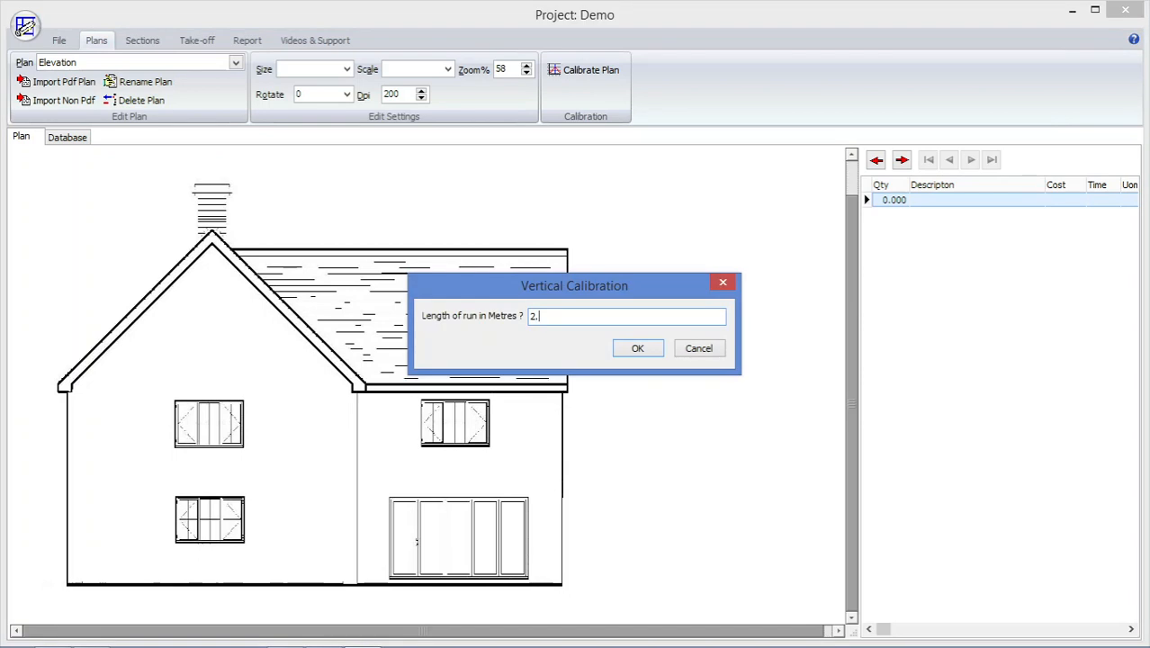
{"action": "left_click", "coordinate": [646, 358]}
{"action": "left_click", "coordinate": [645, 355]}
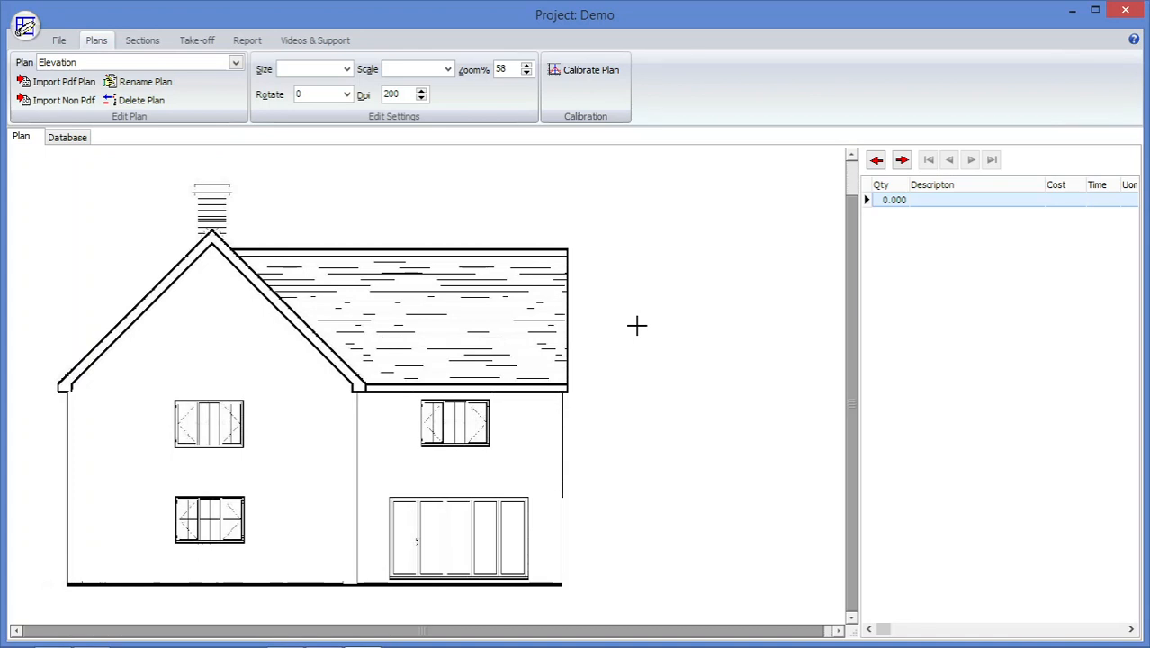
Set the take-off measurement to area and choose the Brickwork inc Mortar assembly as the take-off item.
{"action": "left_click", "coordinate": [198, 41]}
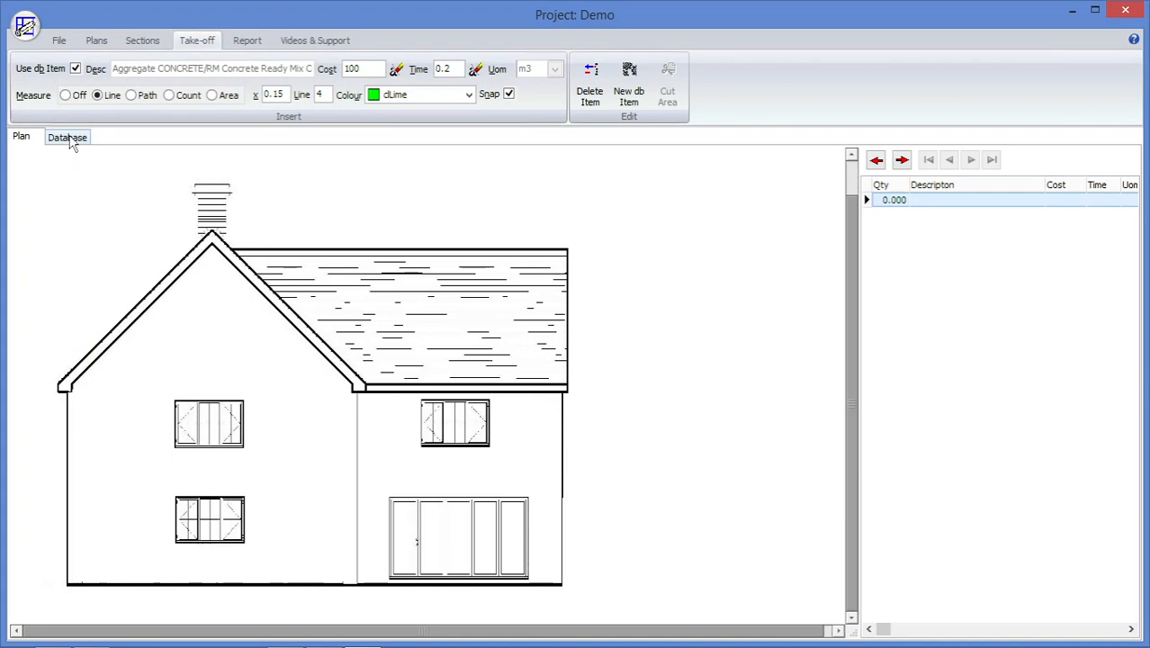
{"action": "left_click", "coordinate": [215, 97]}
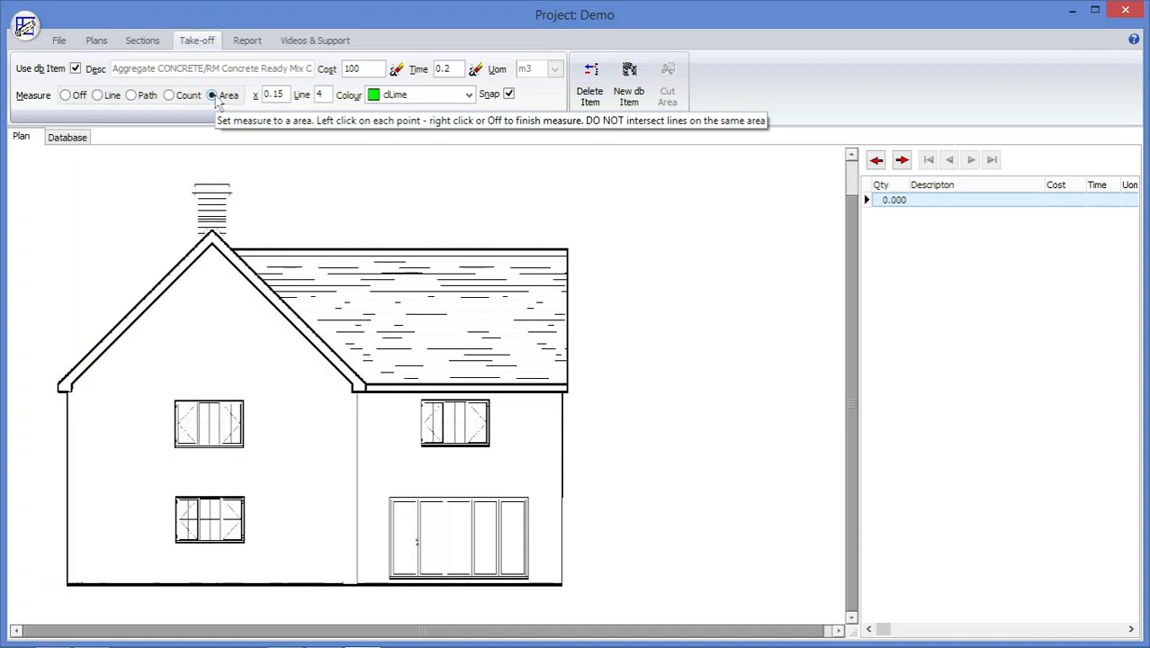
{"action": "left_click", "coordinate": [80, 140]}
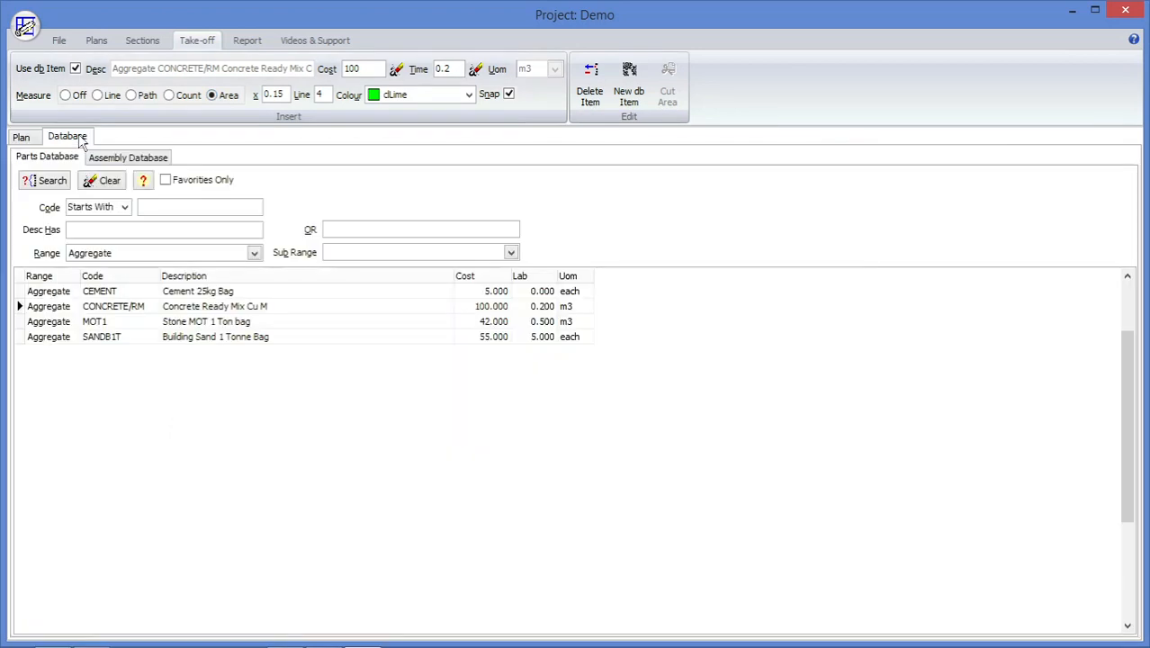
{"action": "left_click", "coordinate": [96, 158]}
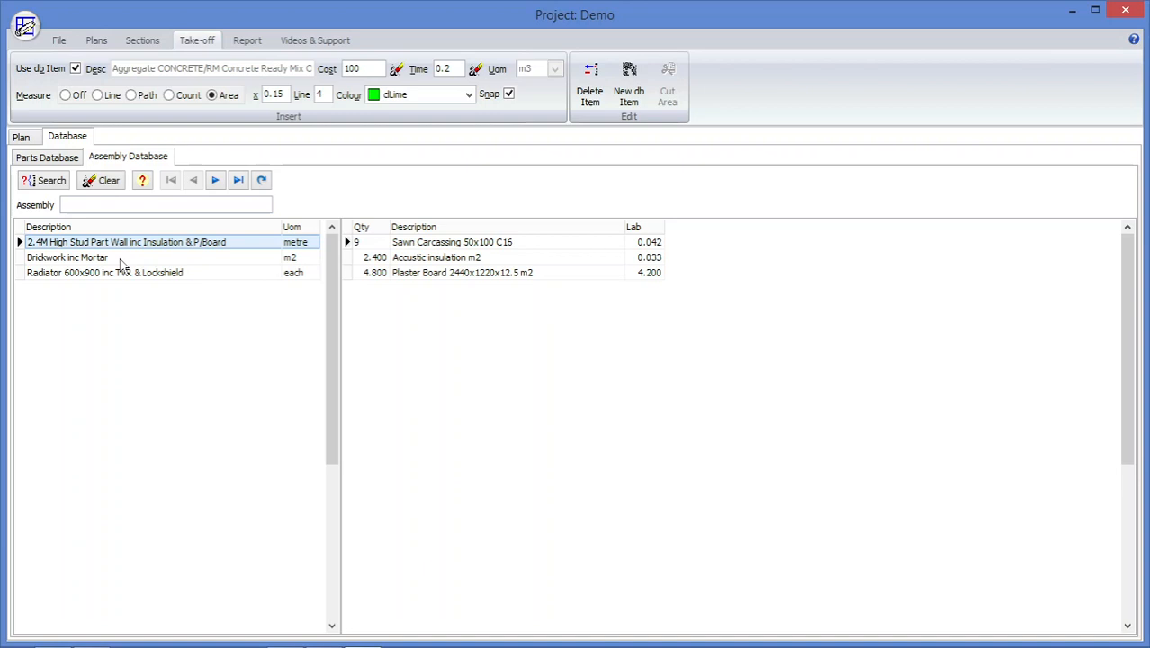
{"action": "left_click", "coordinate": [90, 258]}
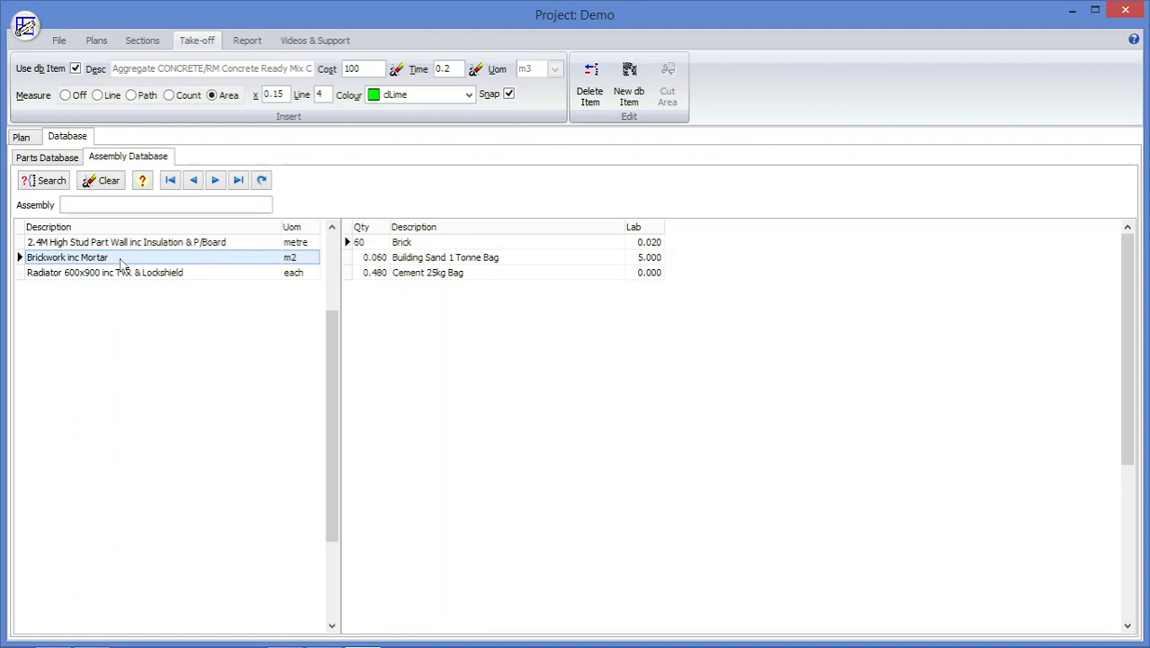
{"action": "double_click", "coordinate": [122, 259]}
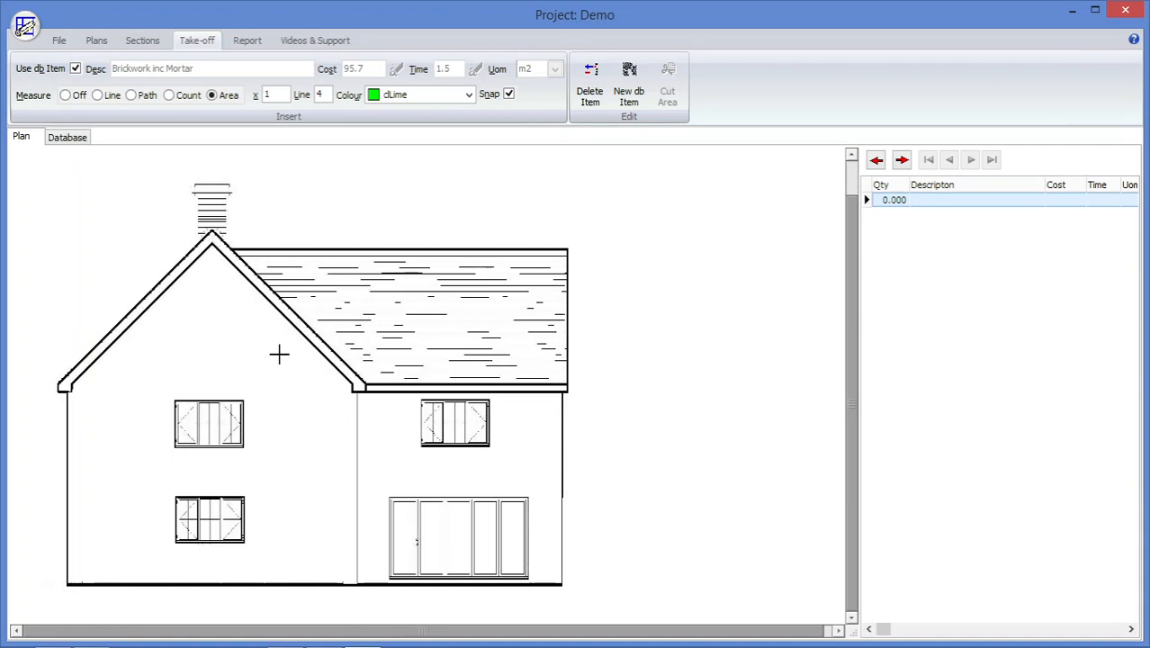
Trace the Brickwork inc Mortar area around the house elevation's wall outline, from the gable peak along the eaves and ground line.
{"action": "left_click", "coordinate": [212, 241]}
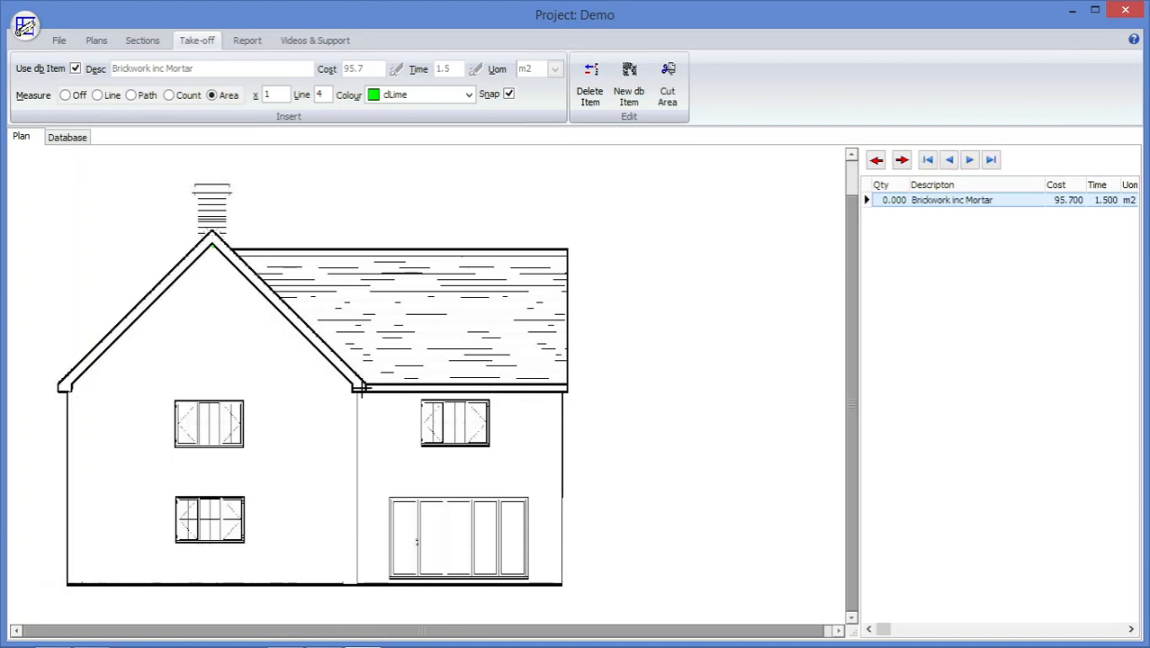
{"action": "left_click", "coordinate": [369, 392]}
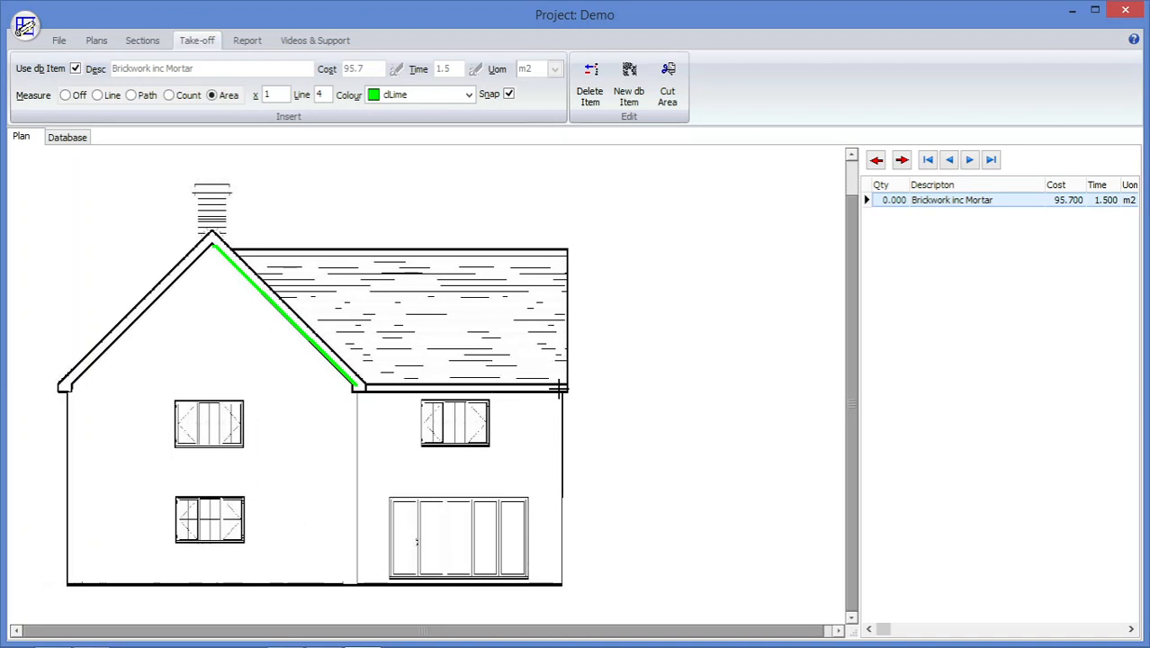
{"action": "left_click", "coordinate": [560, 389]}
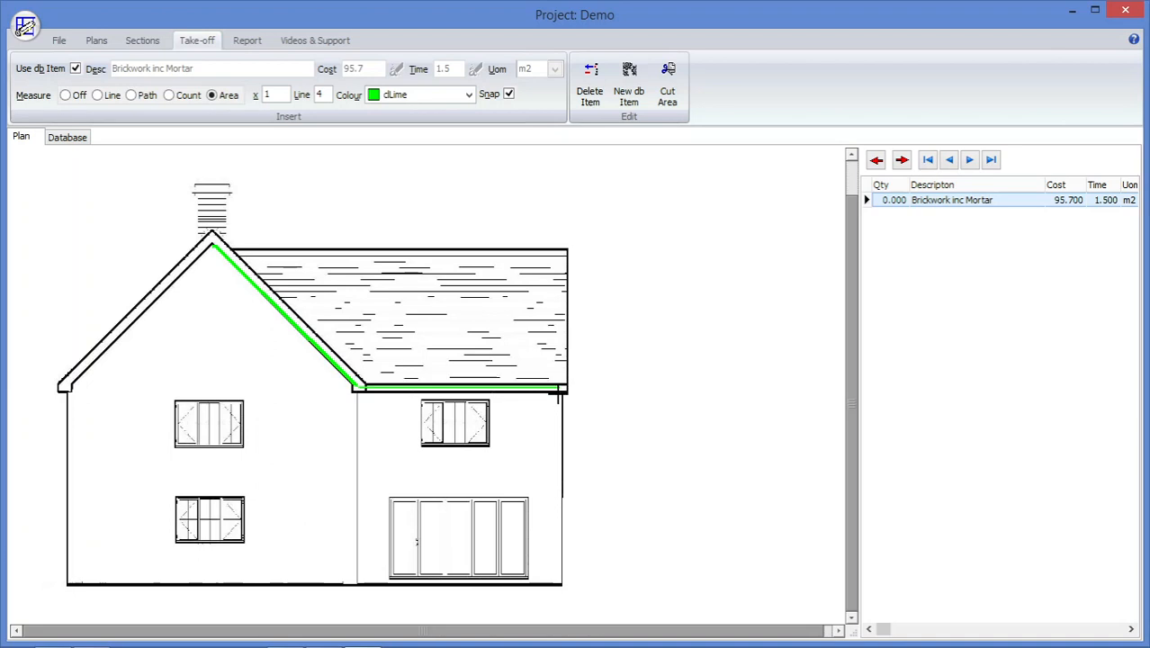
{"action": "left_click", "coordinate": [560, 583]}
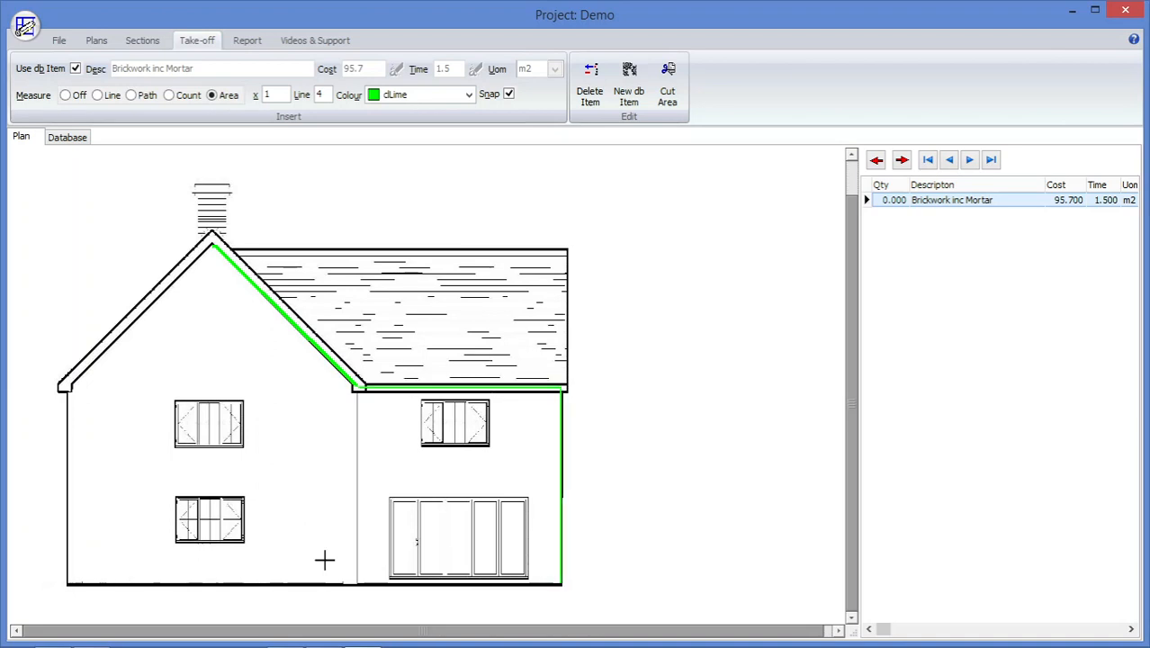
{"action": "left_click", "coordinate": [66, 583]}
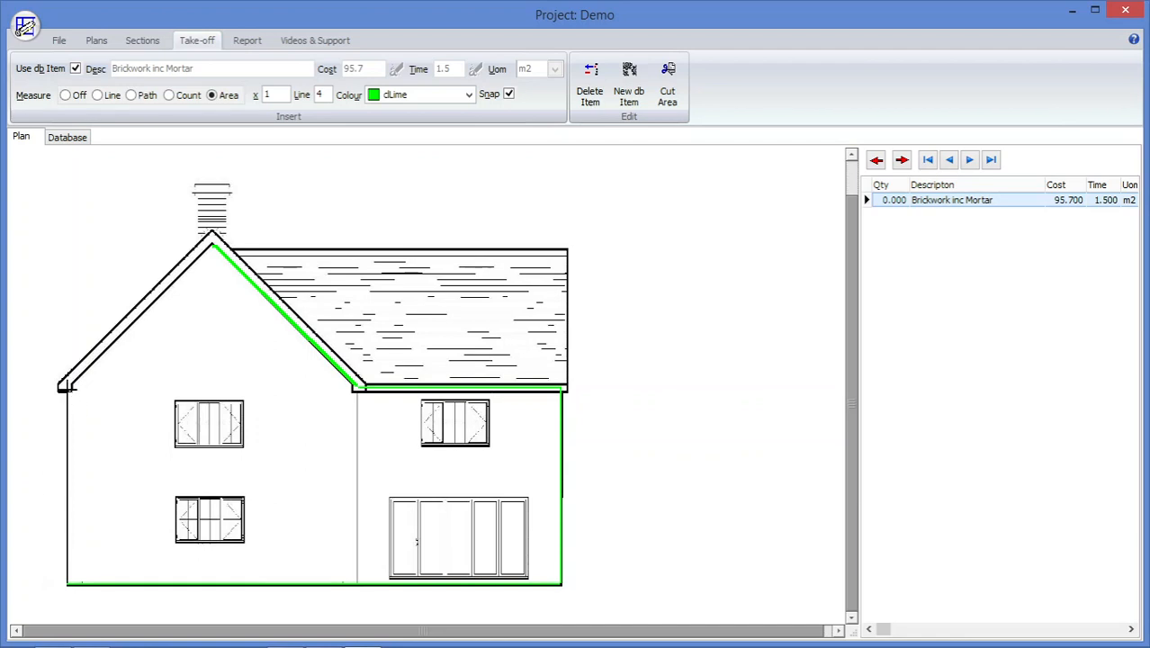
{"action": "left_click", "coordinate": [67, 386]}
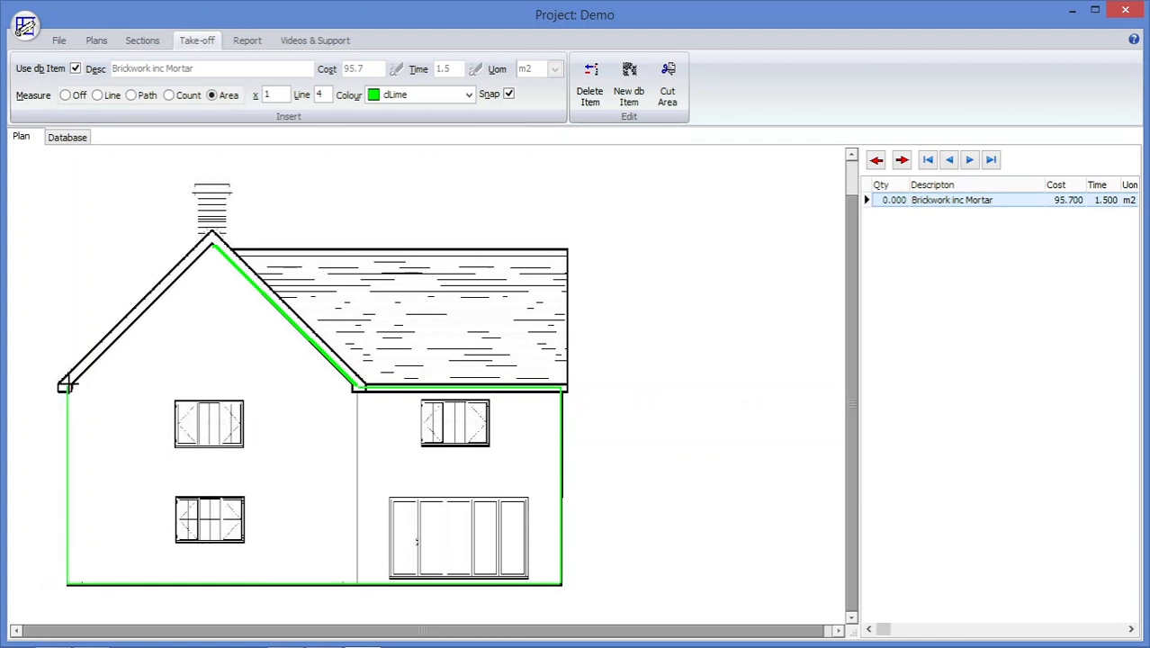
{"action": "right_click", "coordinate": [73, 382]}
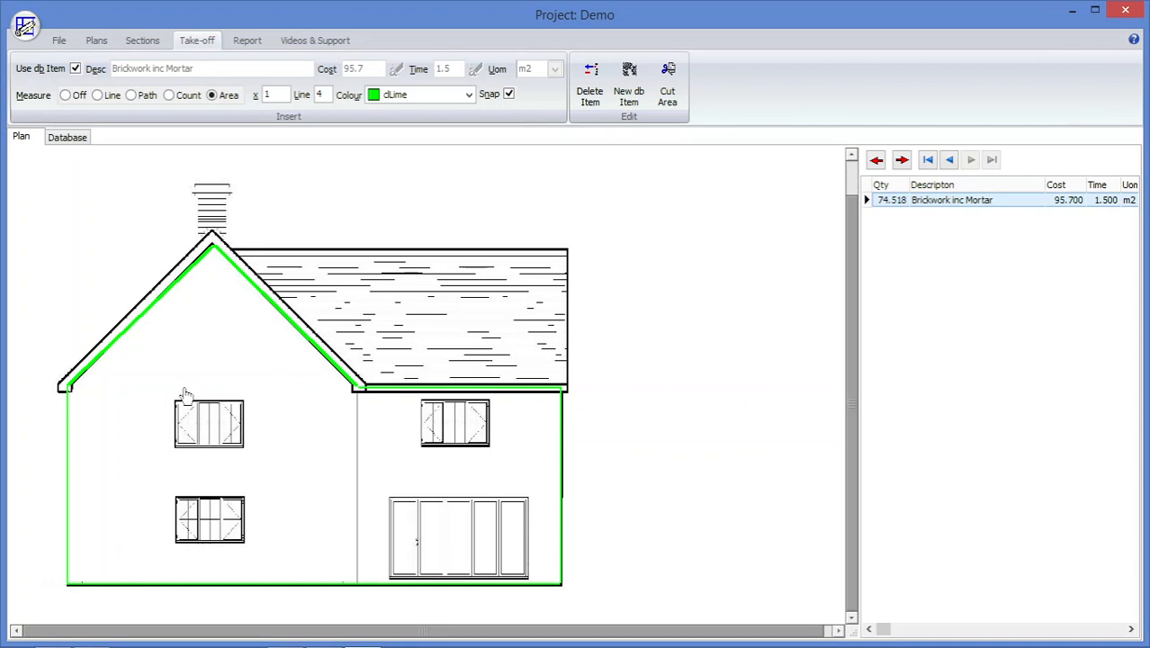
Set the measurement colour to dRed and cut the gable wall's upper window out of the brickwork area.
{"action": "left_click", "coordinate": [469, 96]}
{"action": "left_click", "coordinate": [468, 111]}
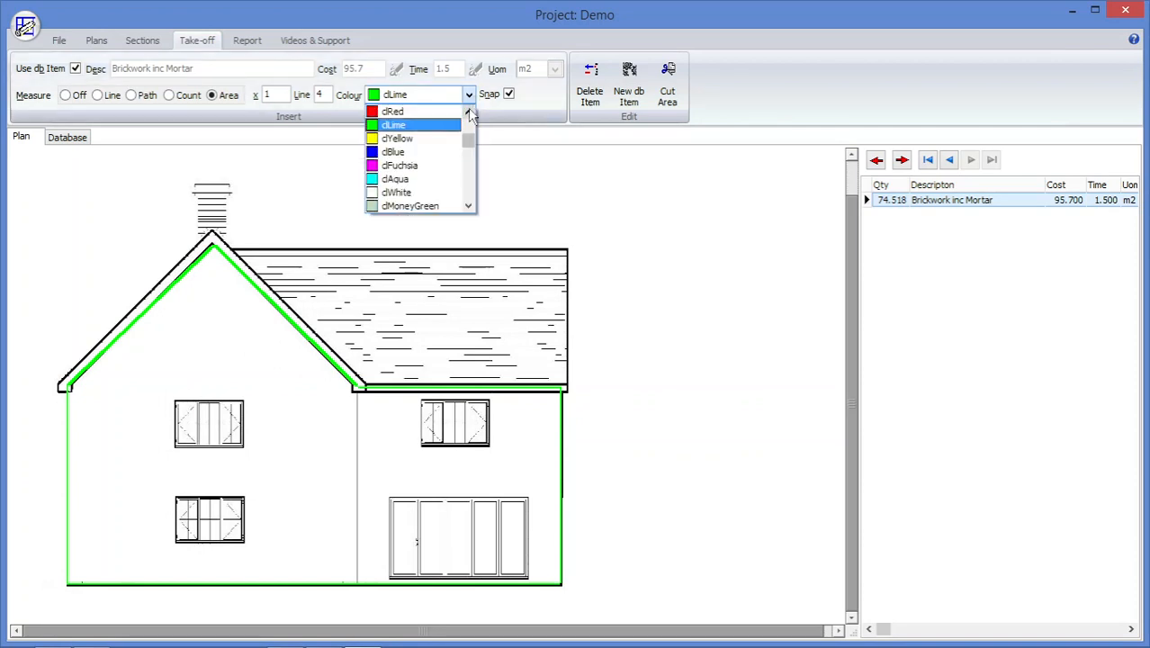
{"action": "left_click", "coordinate": [455, 112]}
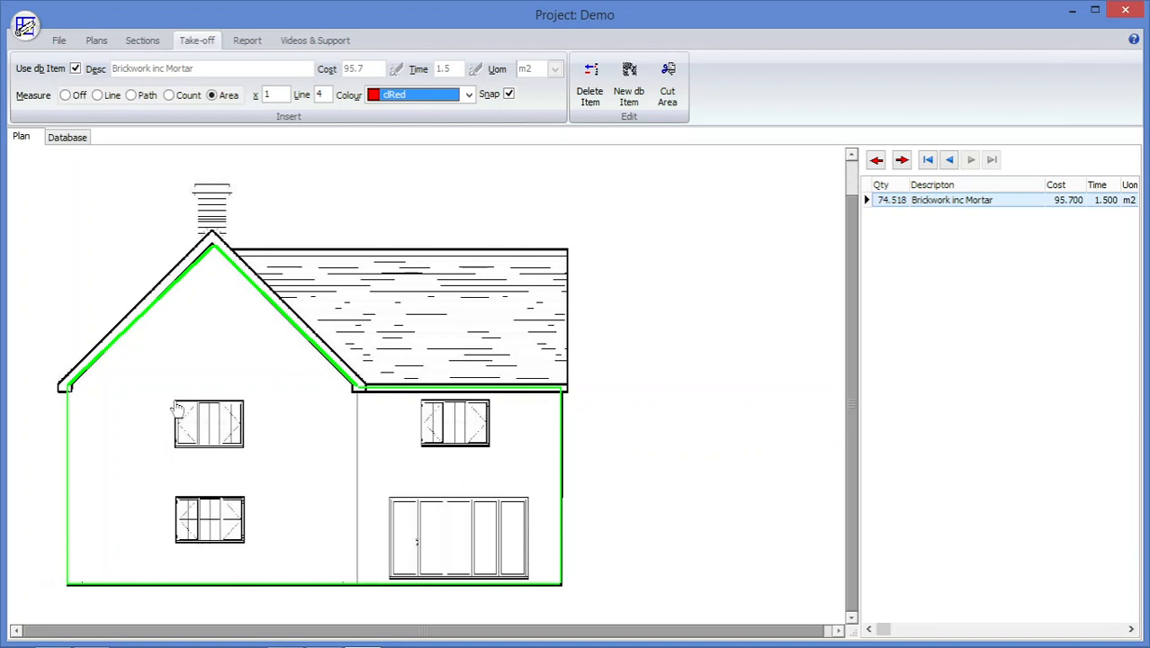
{"action": "left_click", "coordinate": [243, 403]}
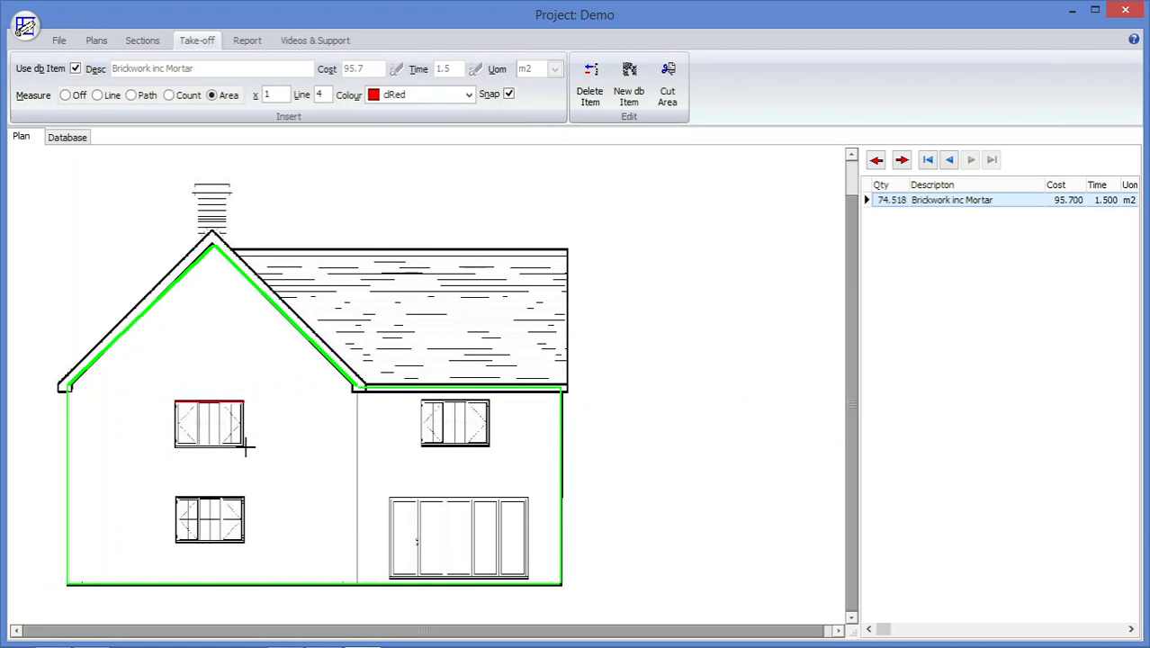
{"action": "left_click", "coordinate": [245, 445]}
{"action": "left_click", "coordinate": [176, 445]}
{"action": "right_click", "coordinate": [177, 446]}
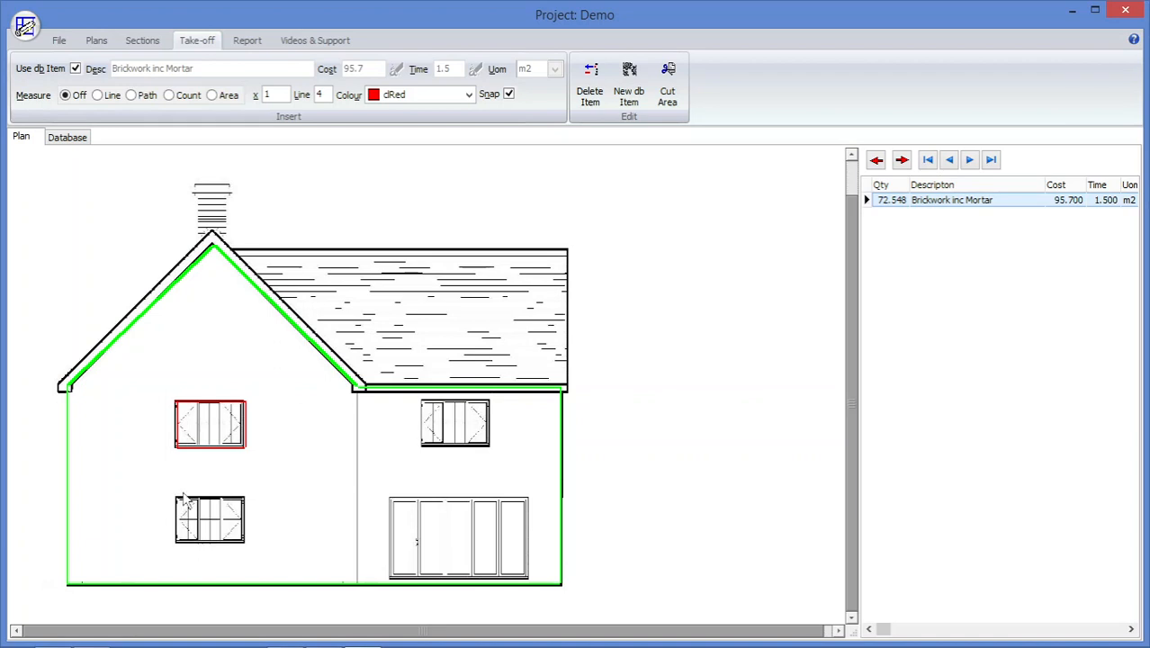
Cut the gable wall's lower window out of the brickwork area around its four corners.
{"action": "left_click", "coordinate": [667, 87]}
{"action": "left_click", "coordinate": [176, 497]}
{"action": "left_click", "coordinate": [244, 498]}
{"action": "left_click", "coordinate": [245, 540]}
{"action": "double_click", "coordinate": [175, 541]}
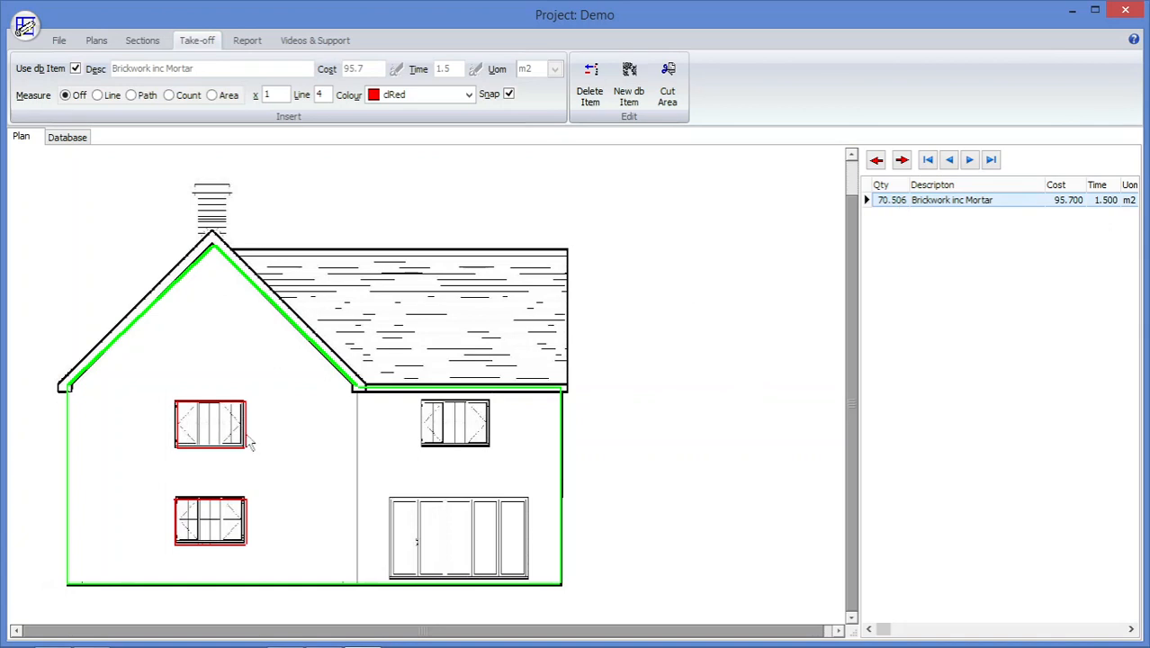
Delete the cut-out around the gable wall's upper window from the brickwork take-off.
{"action": "key", "text": "Delete"}
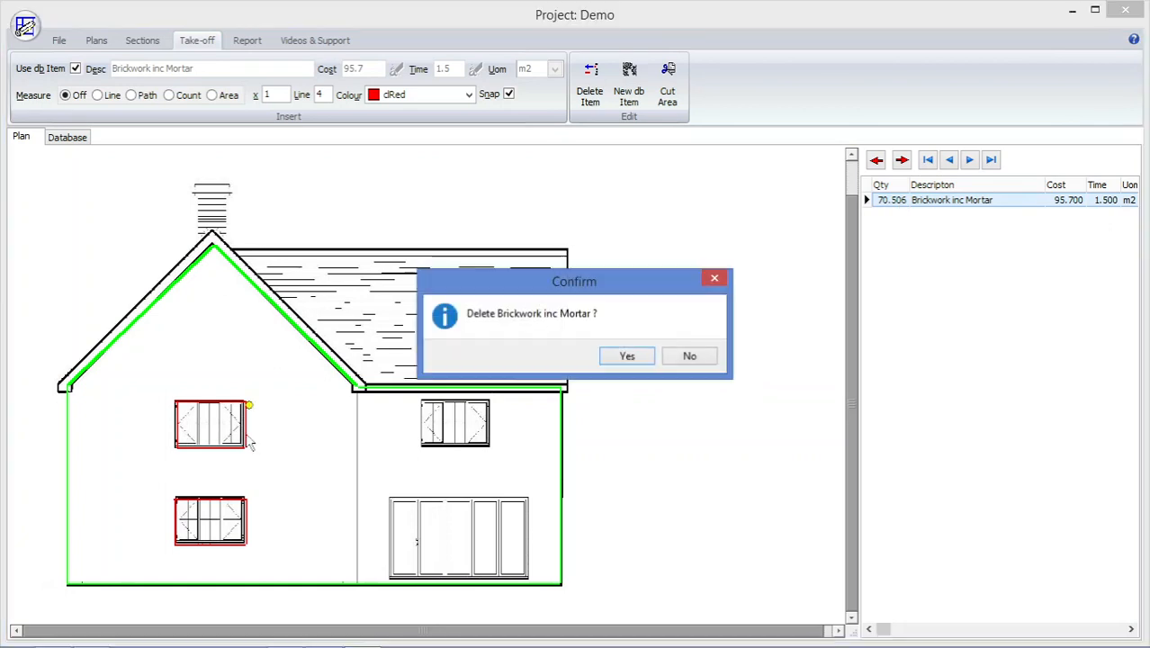
{"action": "left_click", "coordinate": [629, 356]}
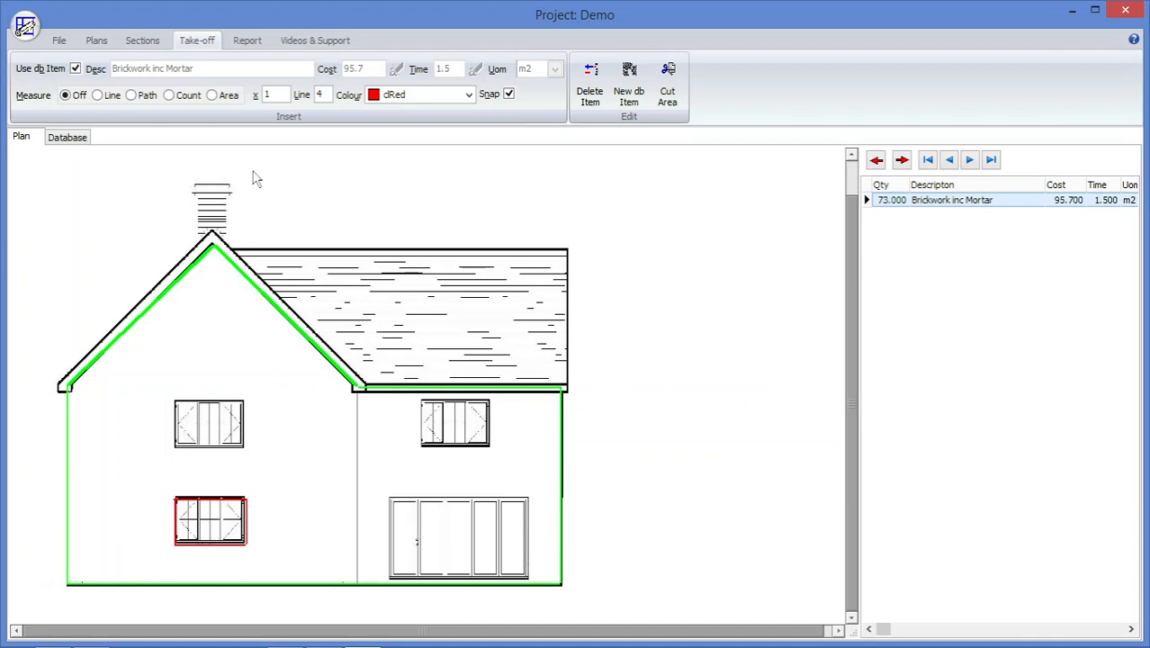
Preview the Plan Items Takeoff report on screen for All Plans - All Sections, and close the preview.
{"action": "left_click", "coordinate": [248, 42]}
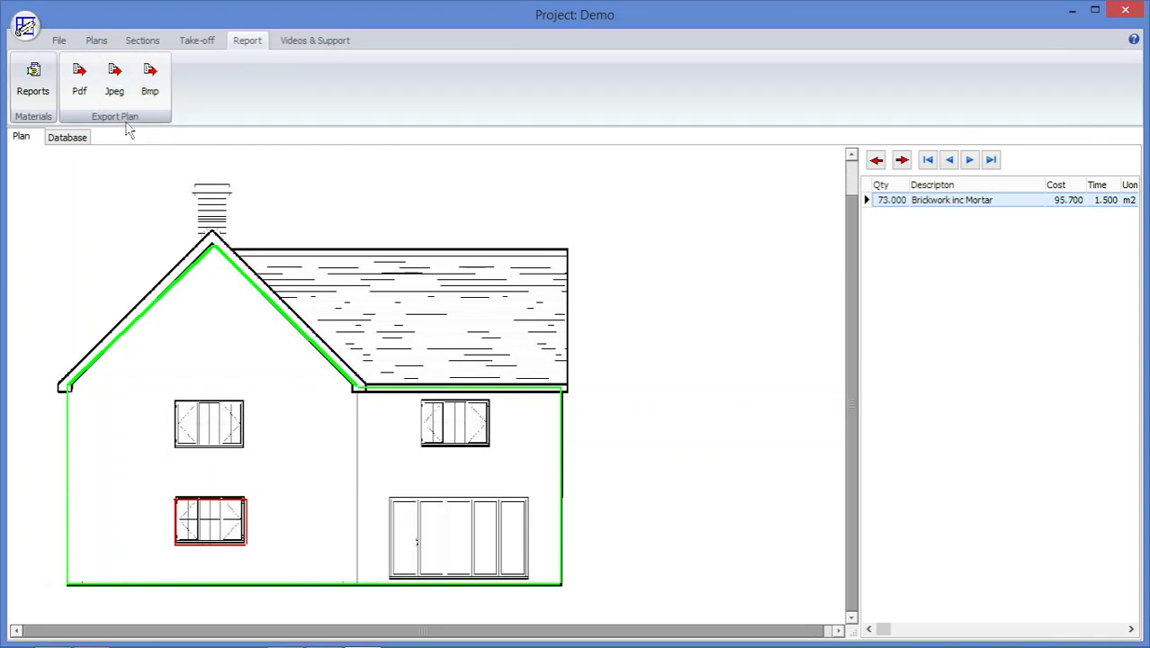
{"action": "left_click", "coordinate": [34, 76]}
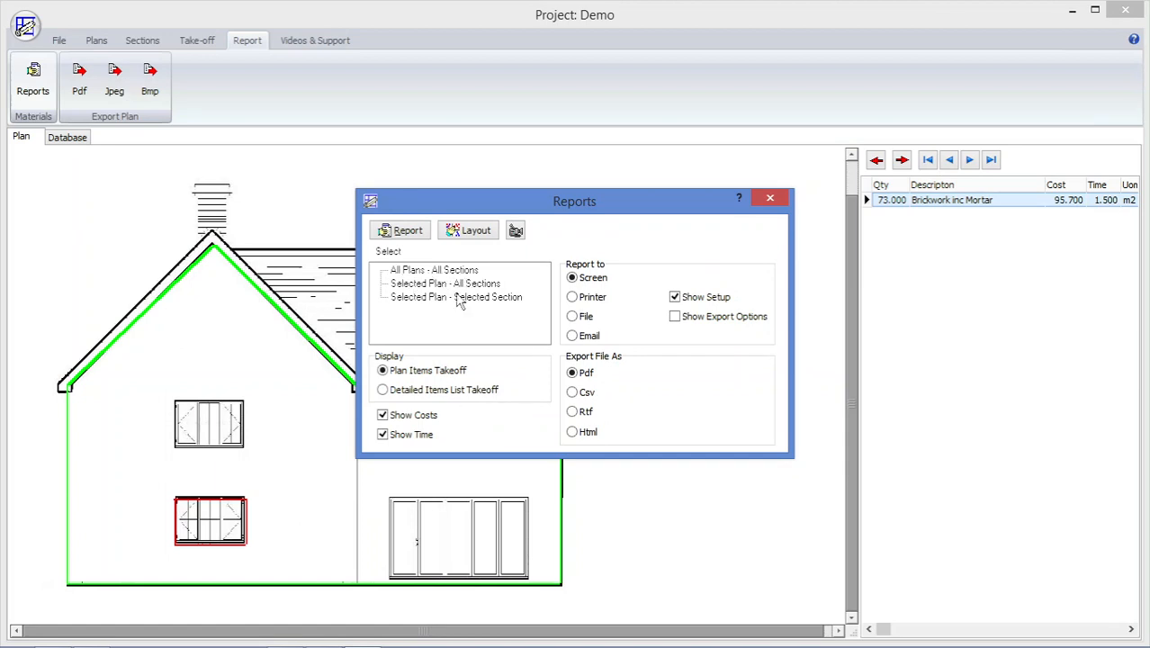
{"action": "left_click", "coordinate": [404, 301]}
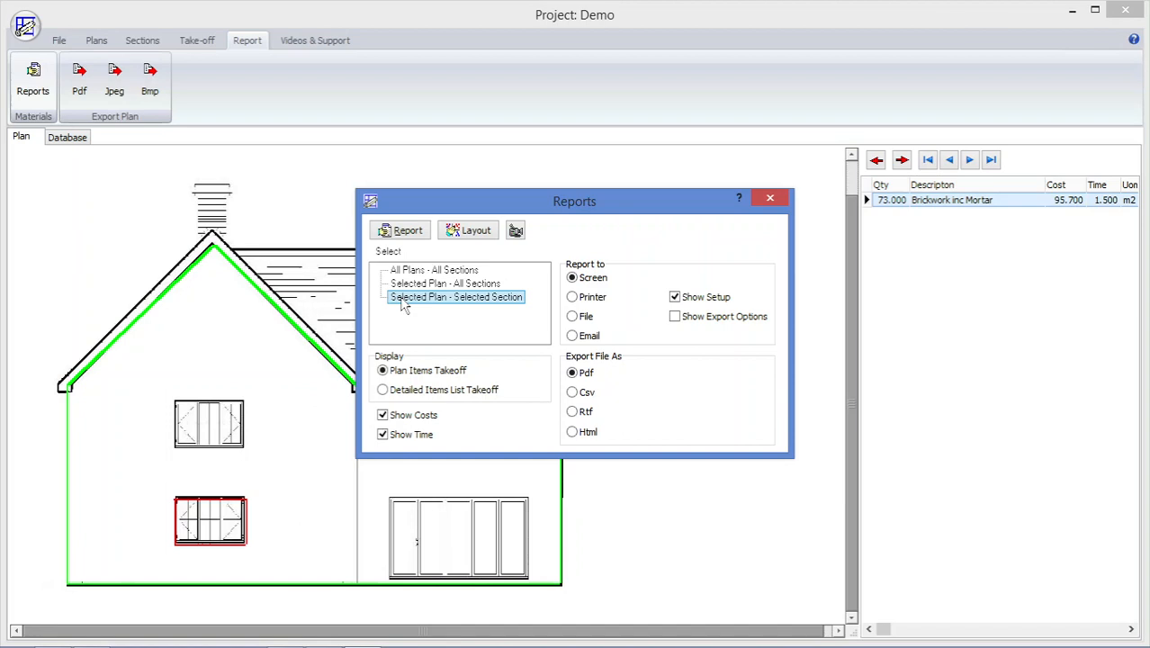
{"action": "left_click", "coordinate": [406, 273]}
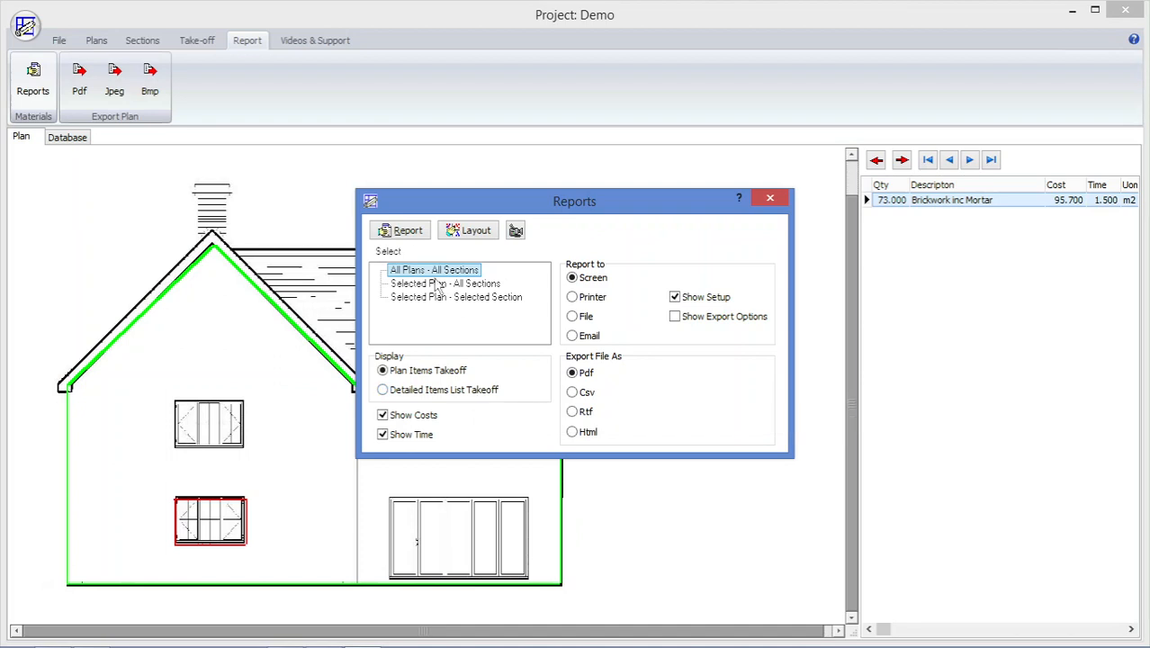
{"action": "left_click", "coordinate": [401, 231]}
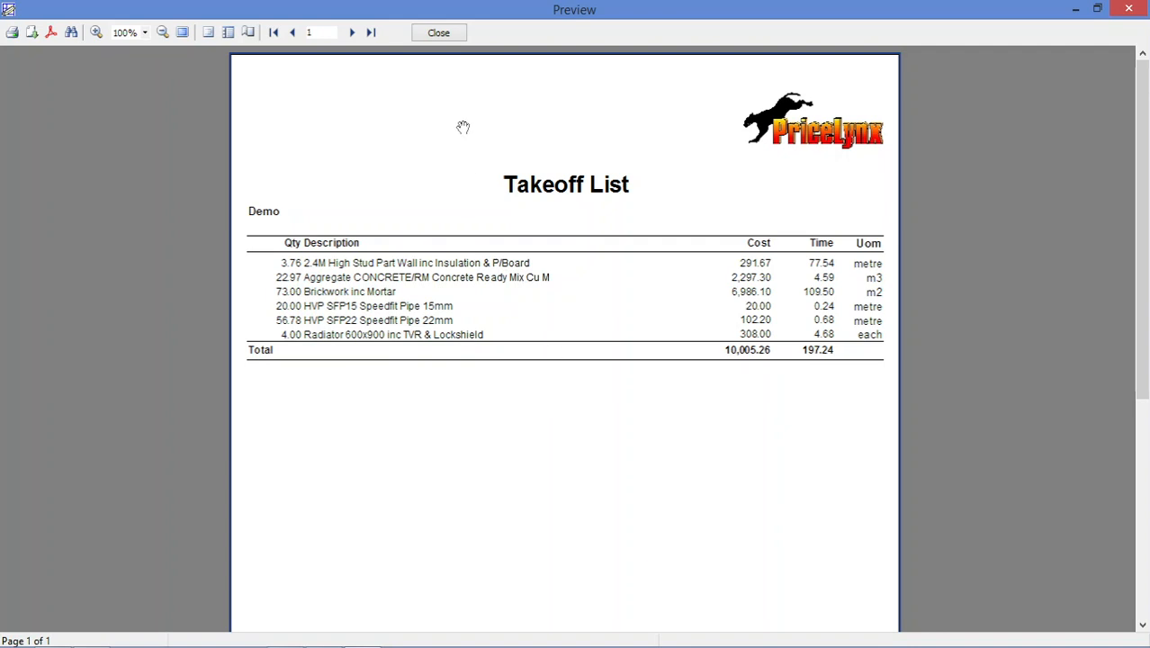
{"action": "left_click", "coordinate": [438, 34]}
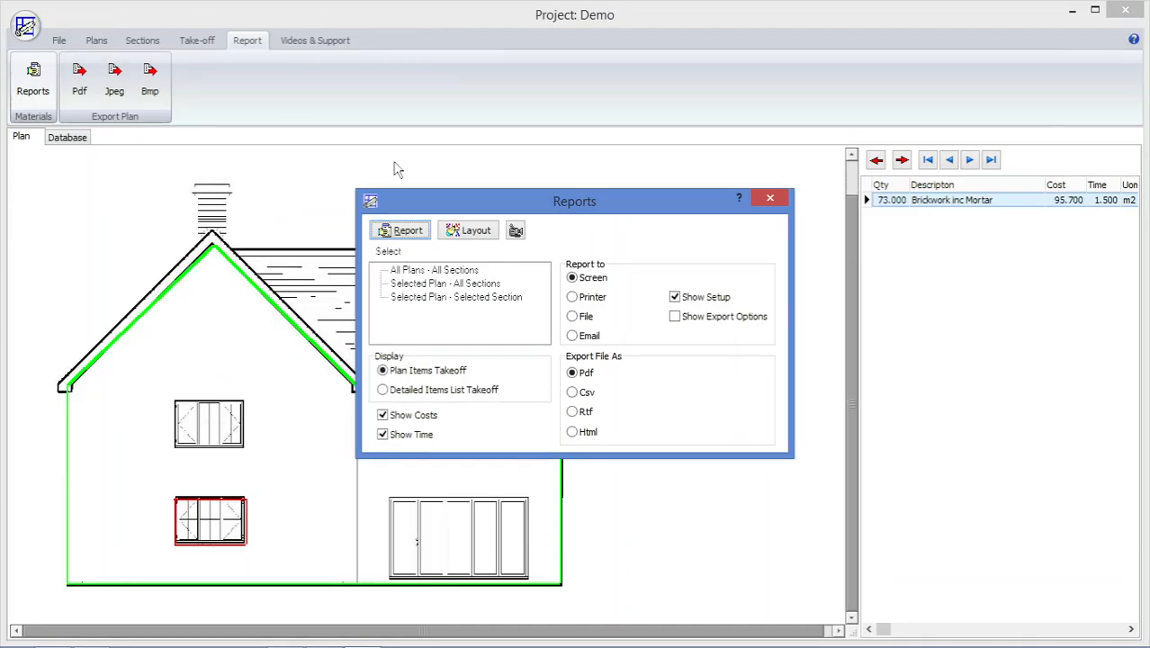
Switch the report display to Detailed Items List Takeoff, preview it for All Plans - All Sections, and close the preview.
{"action": "left_click", "coordinate": [396, 394]}
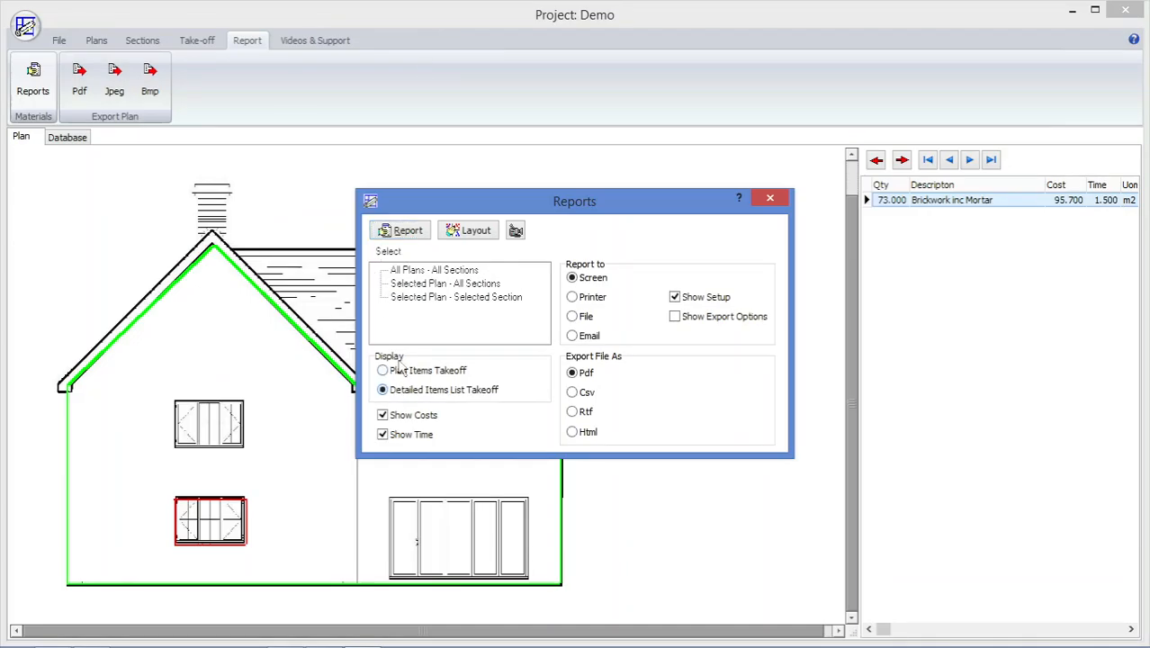
{"action": "double_click", "coordinate": [413, 271]}
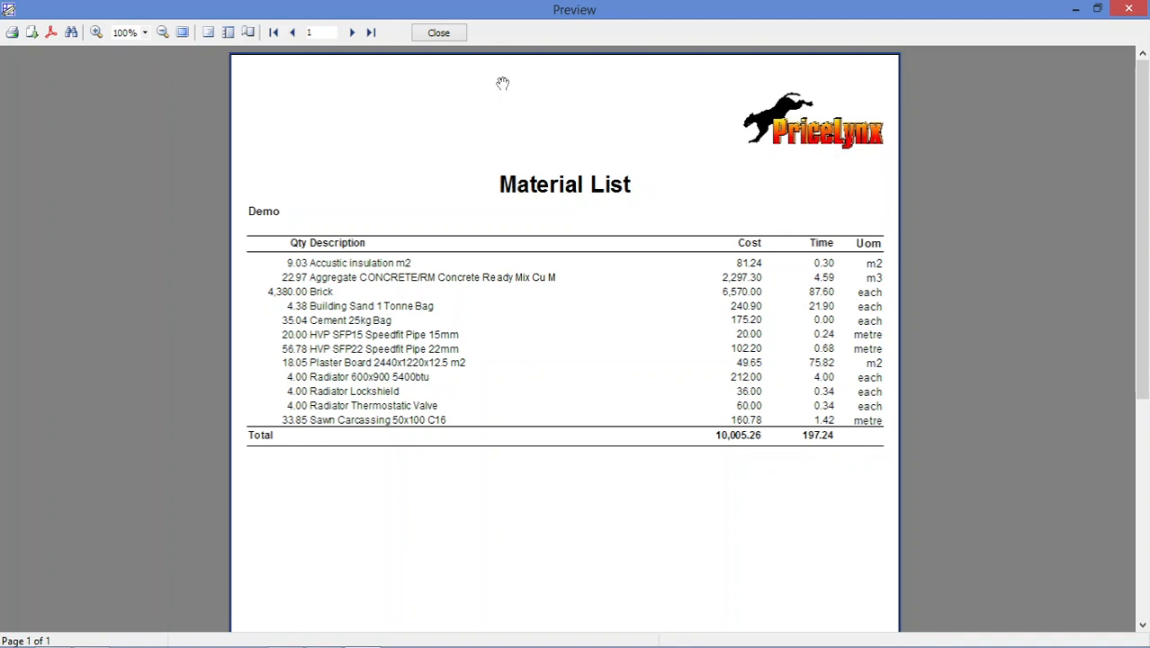
{"action": "left_click", "coordinate": [441, 33]}
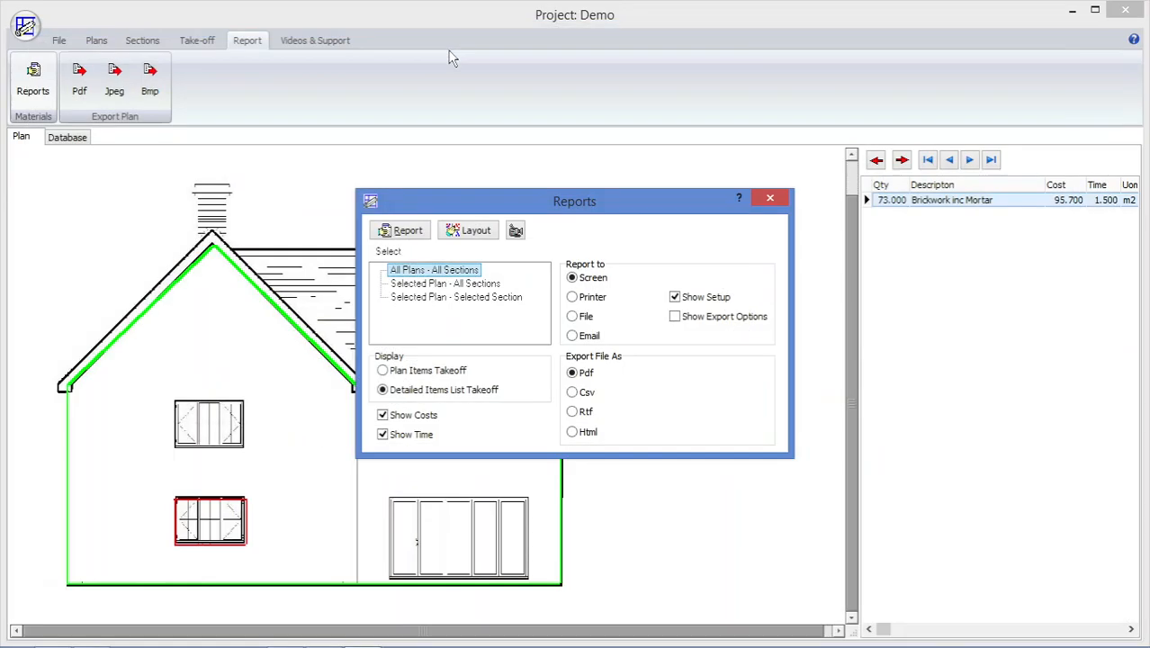